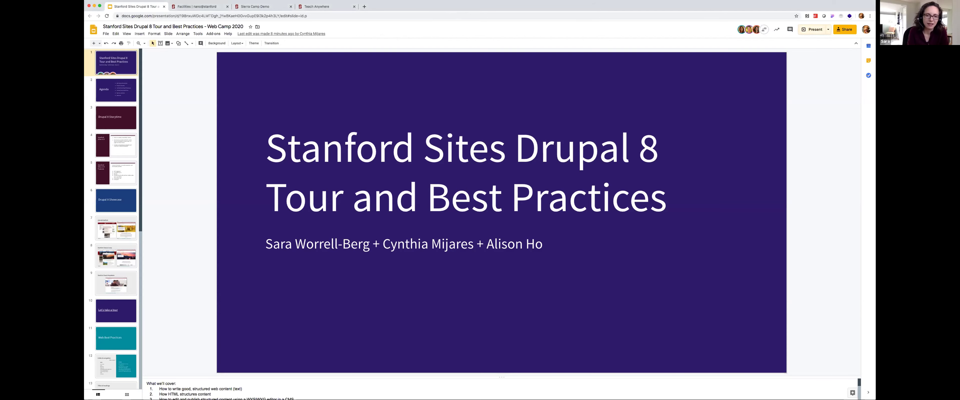
# - Present the deck full screen from slide 1 and advance to the Agenda slide
pyautogui.click(814, 29)
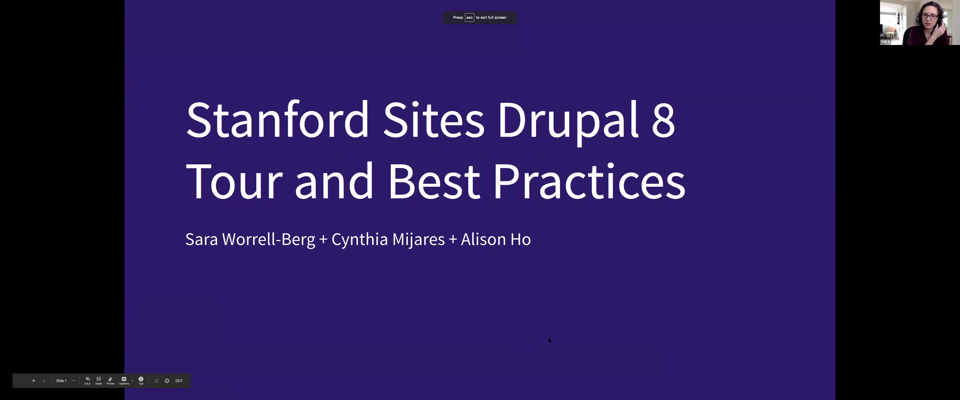
pyautogui.press('Right')
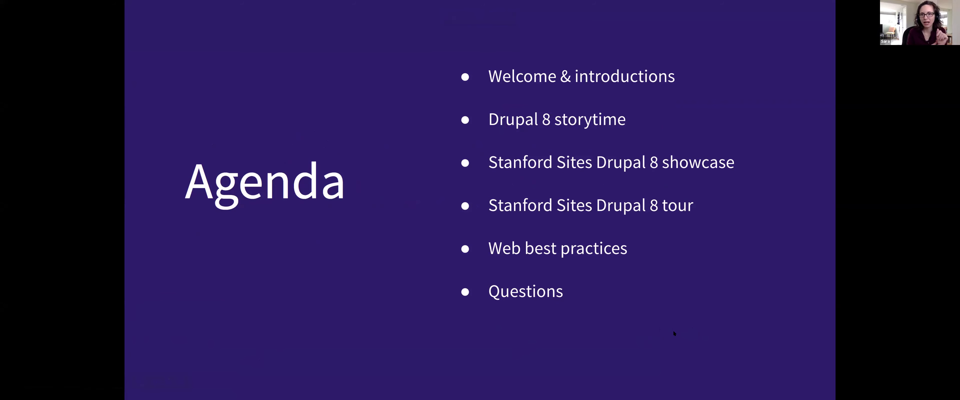
pyautogui.moveTo(152, 380)
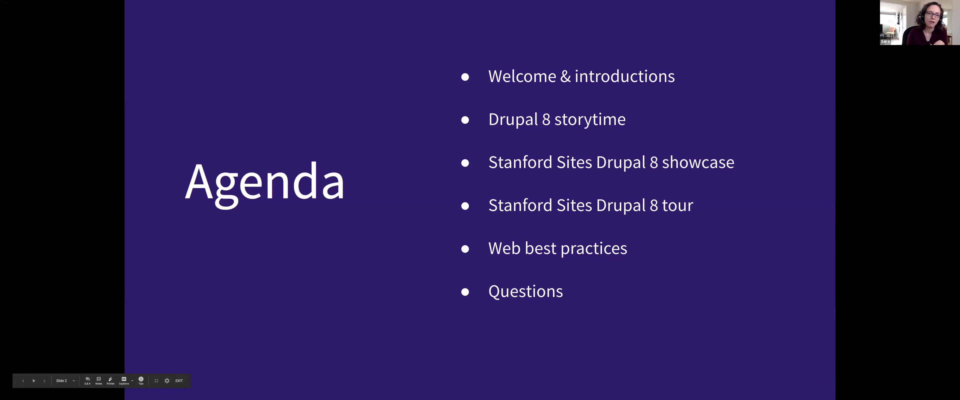
# - Advance the slideshow to slide 3, Drupal 8 Storytime
pyautogui.press('Right')
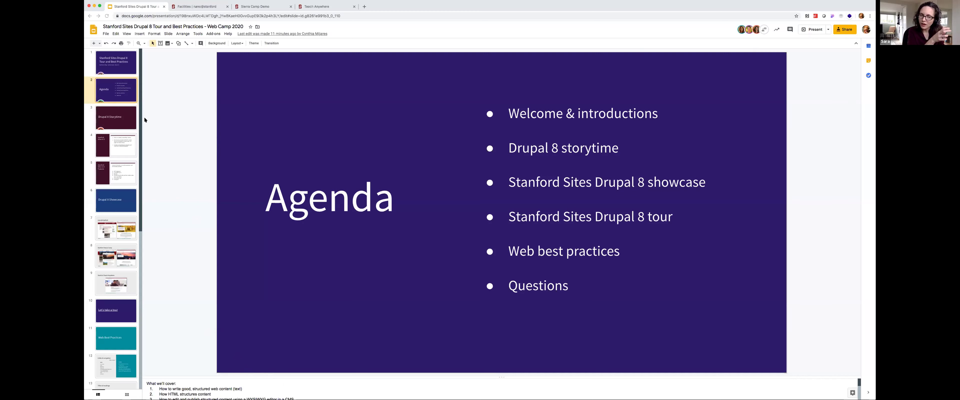
# - Check the deck's sharing settings, then present from the Agenda slide and advance past Drupal 8 Storytime
pyautogui.click(847, 29)
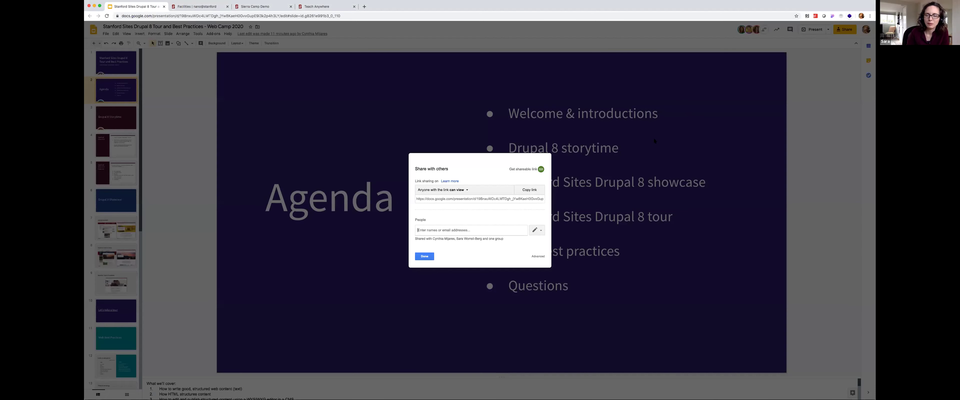
pyautogui.click(424, 258)
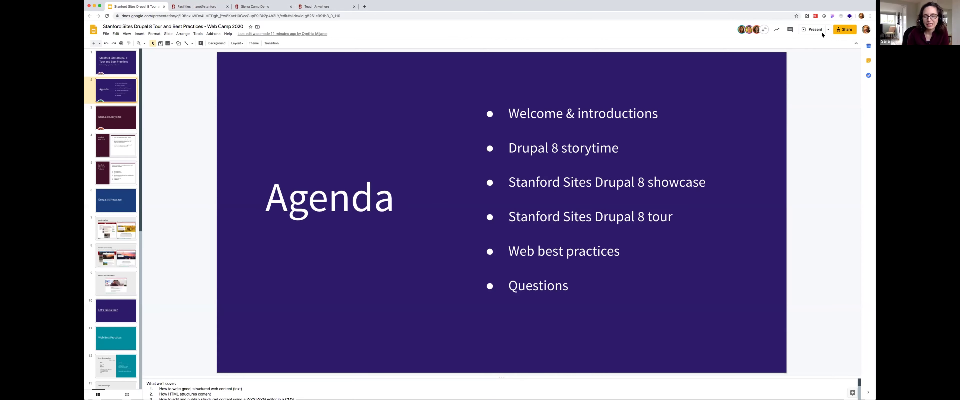
pyautogui.press('super+Return')
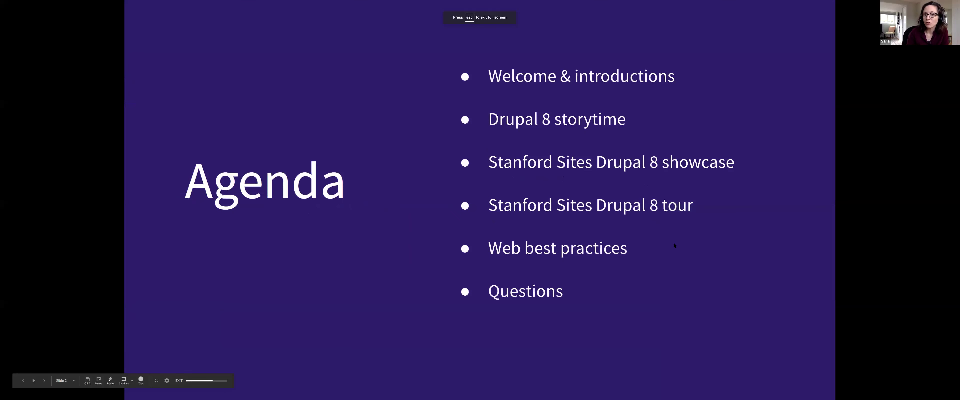
pyautogui.click(45, 381)
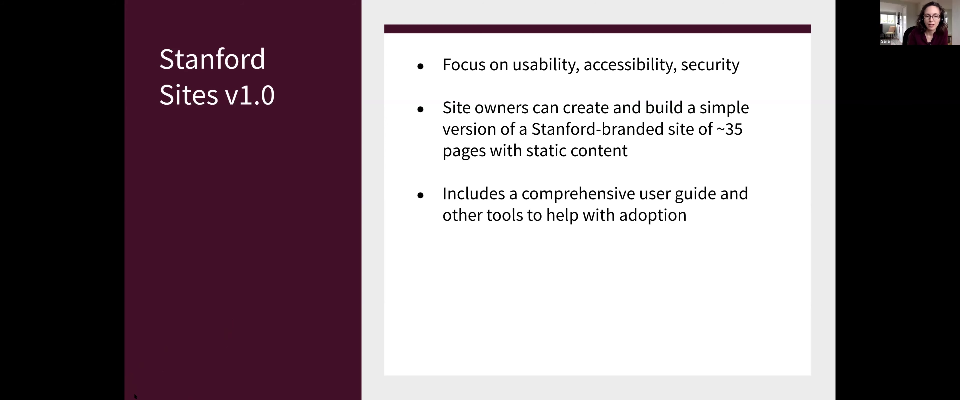
# - Advance to the Stanford Sites v1.0 Features slide, peek at Drupal 8 Showcase, then step back
pyautogui.press('Right')
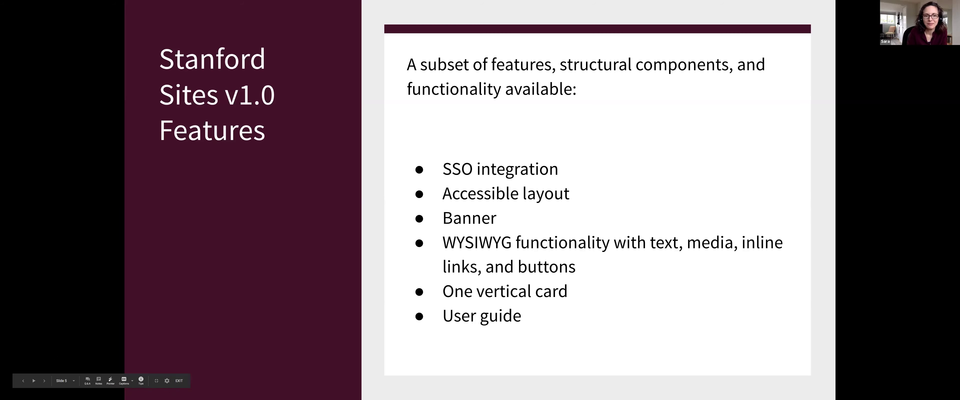
pyautogui.click(44, 381)
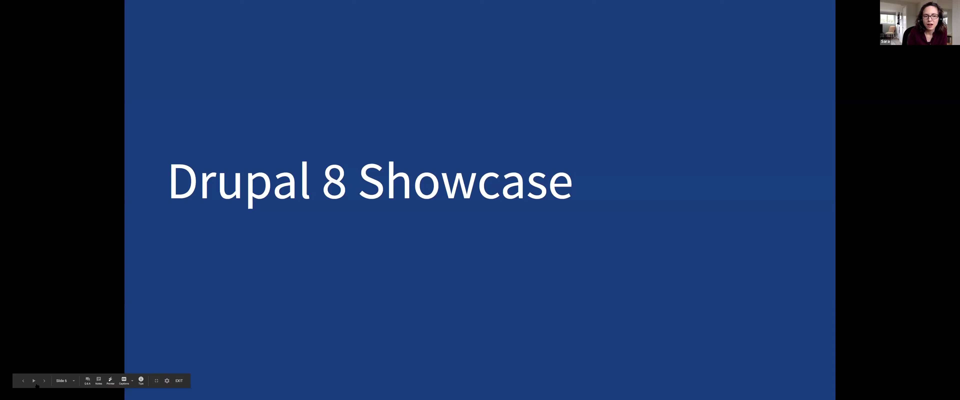
pyautogui.click(23, 381)
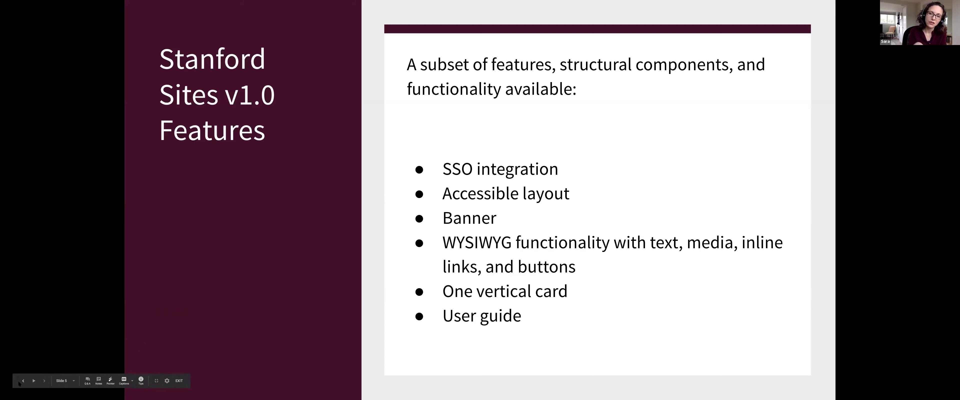
# - Step back to the Stanford Sites v1.0 slide in the slideshow
pyautogui.click(23, 382)
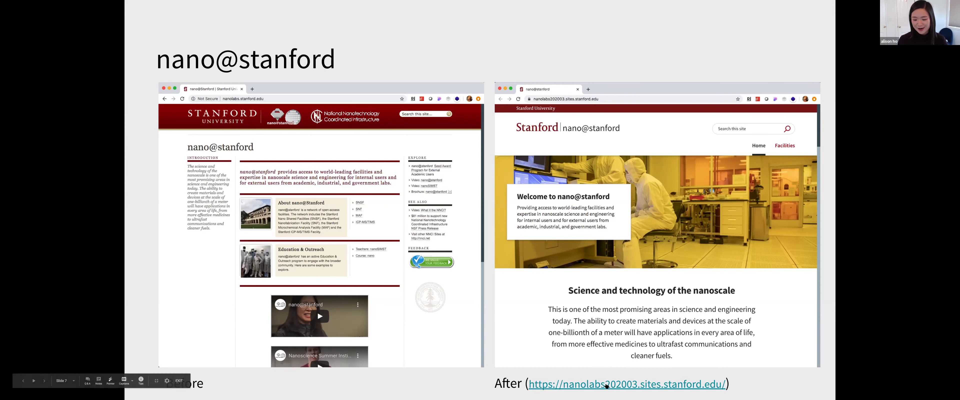
# - Follow the nano@stanford slide's 'After' link to the redesigned site's Welcome homepage
pyautogui.click(626, 384)
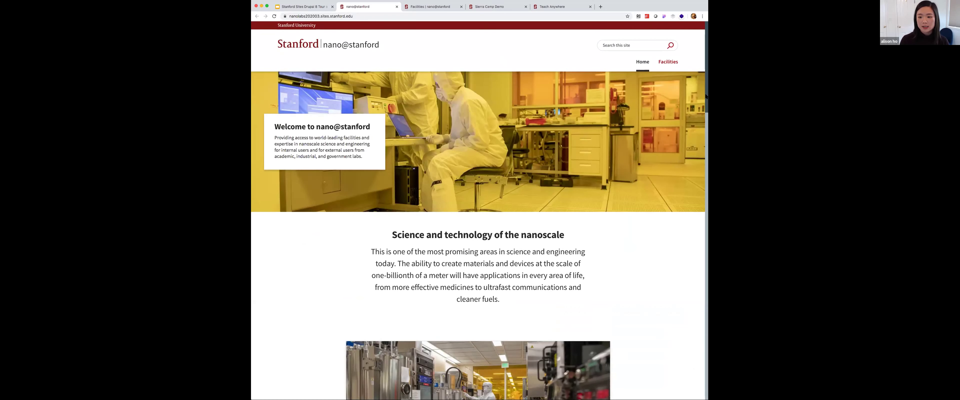
pyautogui.moveTo(705, 97); pyautogui.dragTo(706, 149)
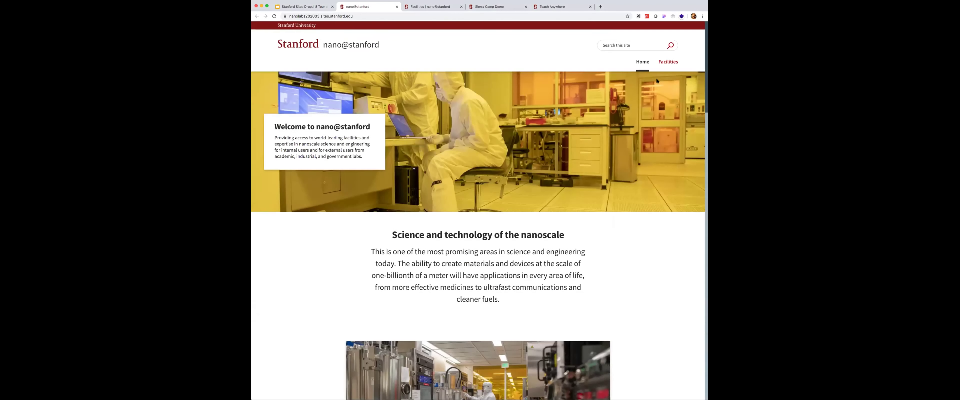
# - Open the Facilities page and scroll through its four facility cards, SNSF to ICP-MS/TIMS
pyautogui.click(669, 62)
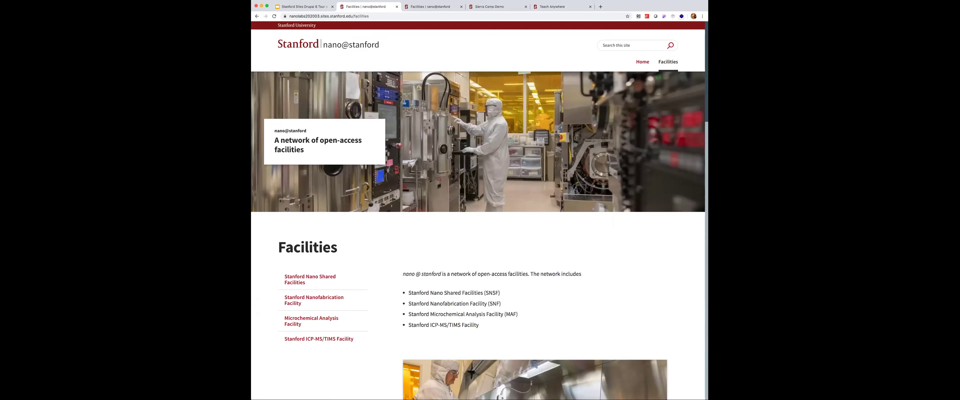
pyautogui.scroll(-2, 706, 105)
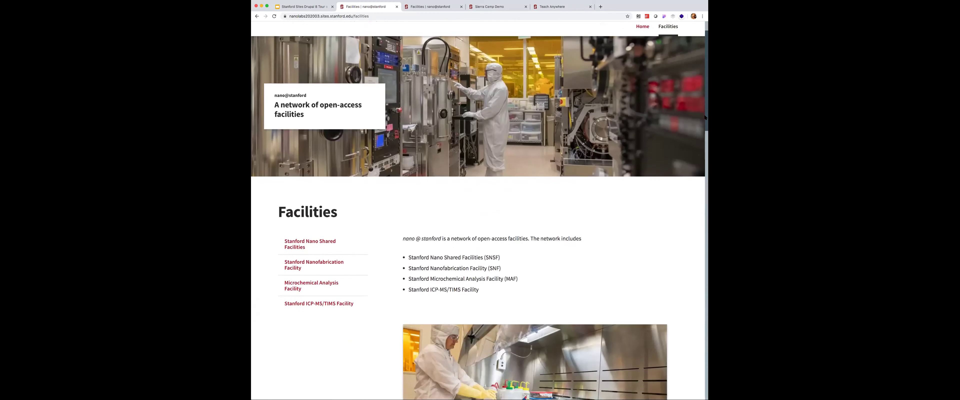
pyautogui.scroll(2, 706, 104)
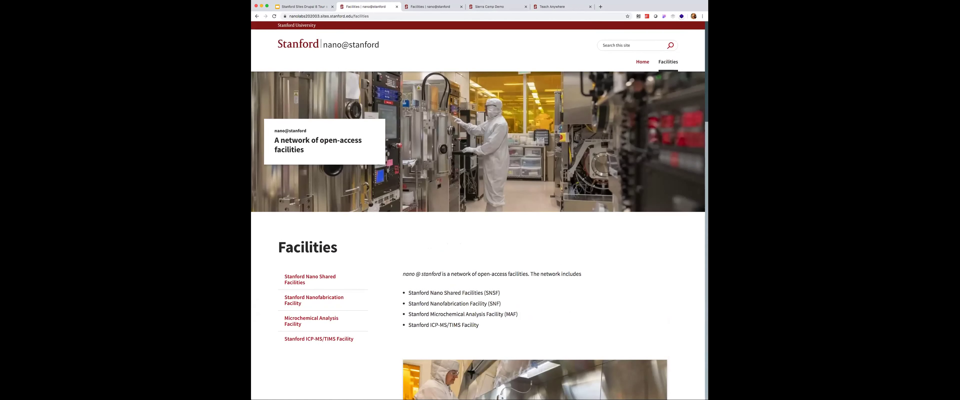
pyautogui.scroll(-3, 479, 208)
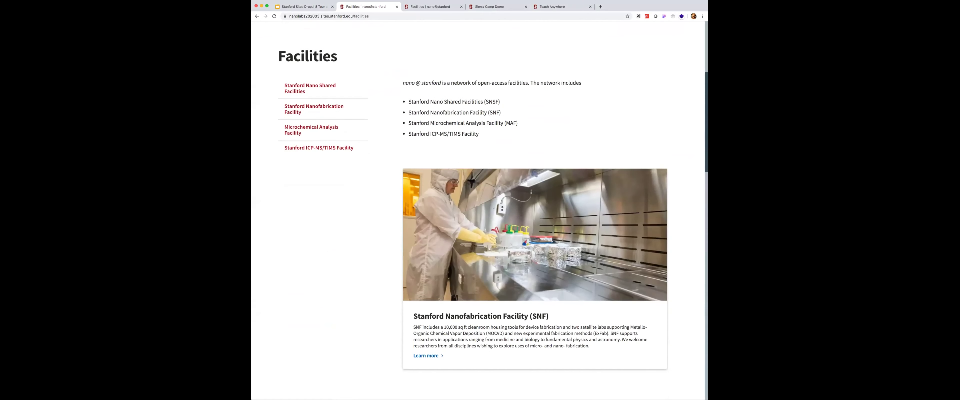
pyautogui.scroll(-7, 480, 210)
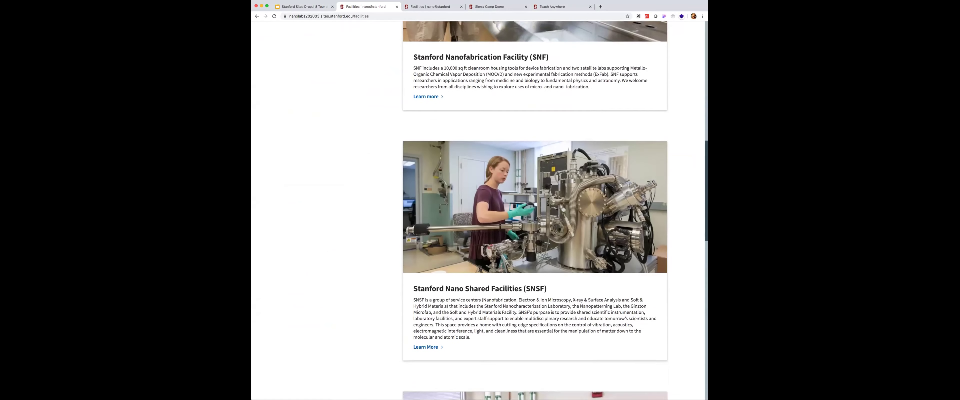
pyautogui.scroll(-8, 535, 211)
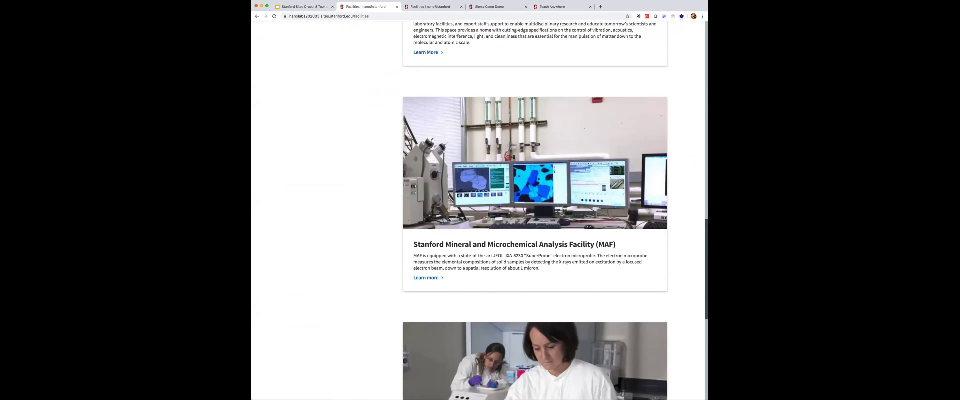
pyautogui.scroll(-8, 535, 211)
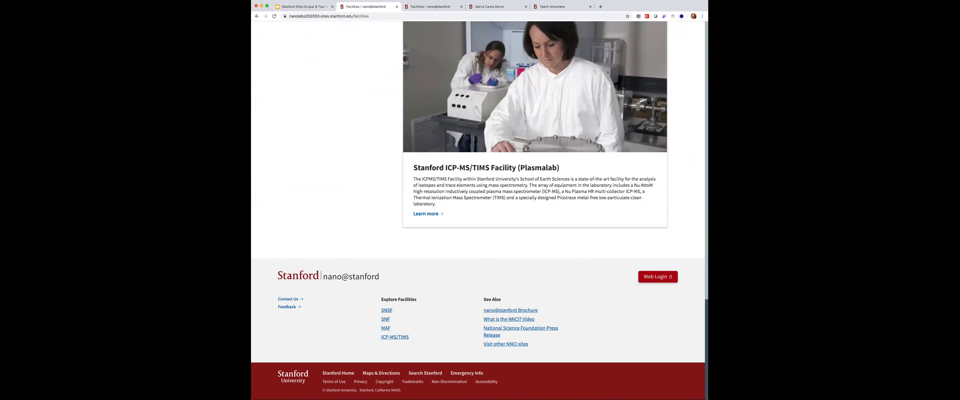
pyautogui.scroll(8, 535, 211)
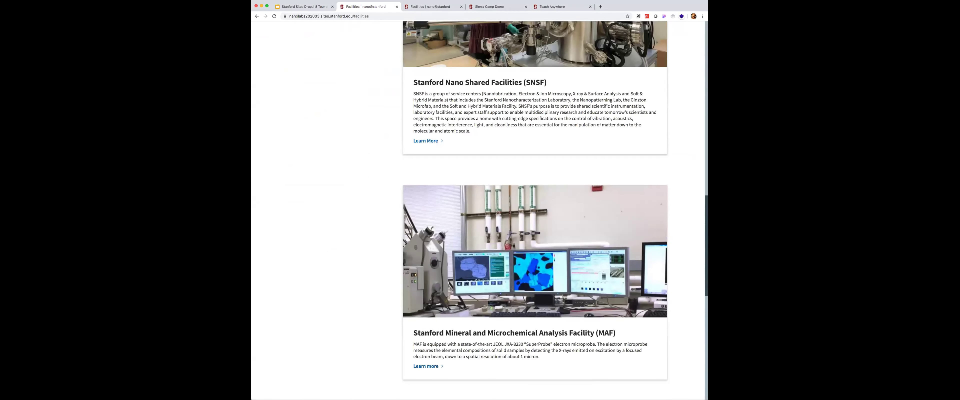
pyautogui.scroll(15, 701, 98)
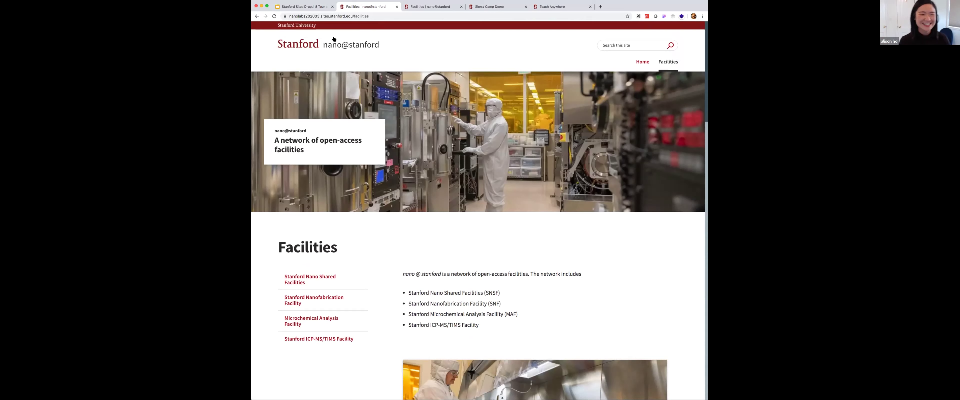
# - Back in the slideshow, advance to the Stanford Sierra Camp slide and open its 'After' Sierra Camp Demo site
pyautogui.click(313, 7)
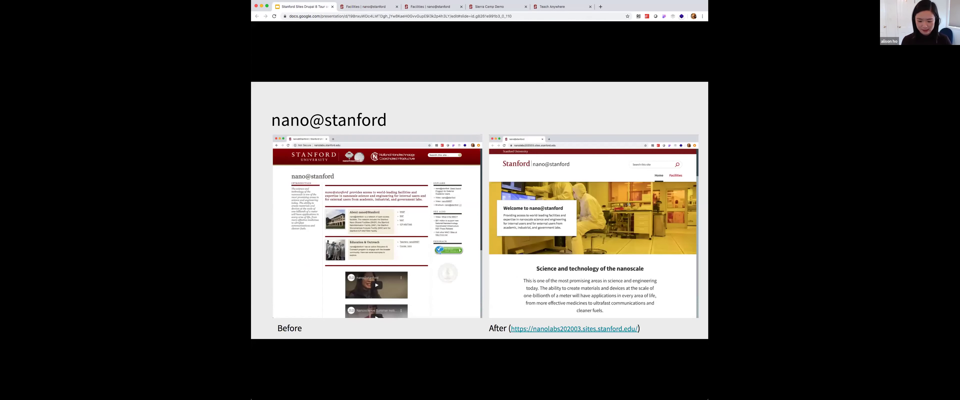
pyautogui.moveTo(431, 381)
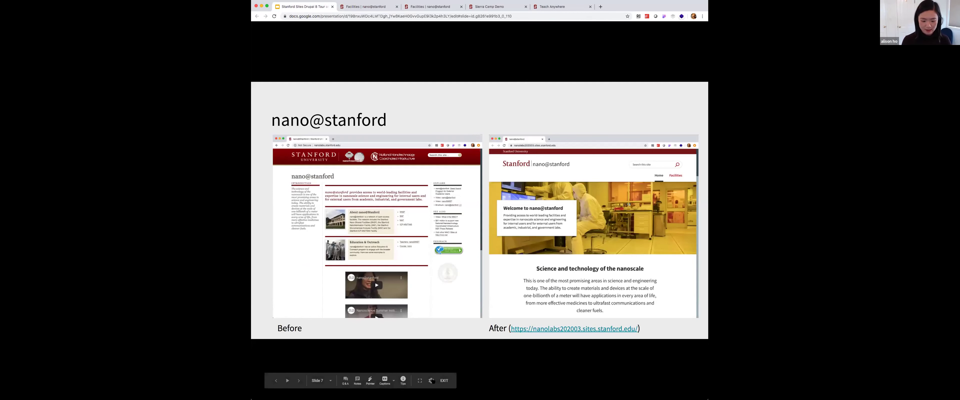
pyautogui.click(298, 380)
pyautogui.click(420, 381)
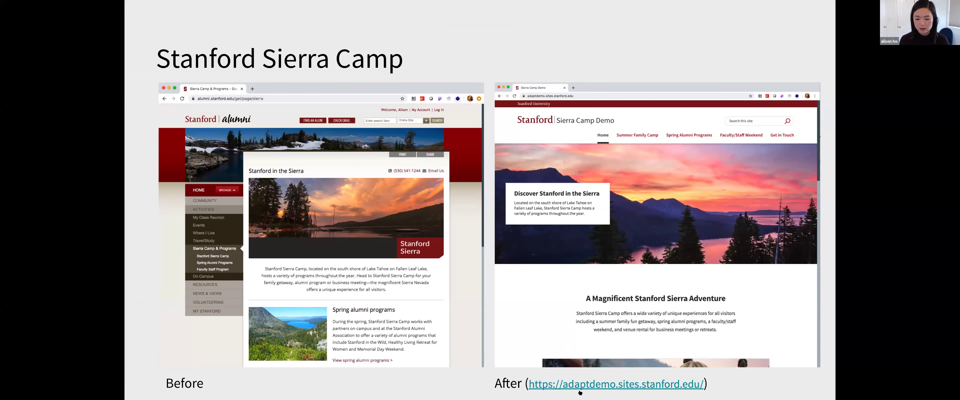
pyautogui.click(615, 384)
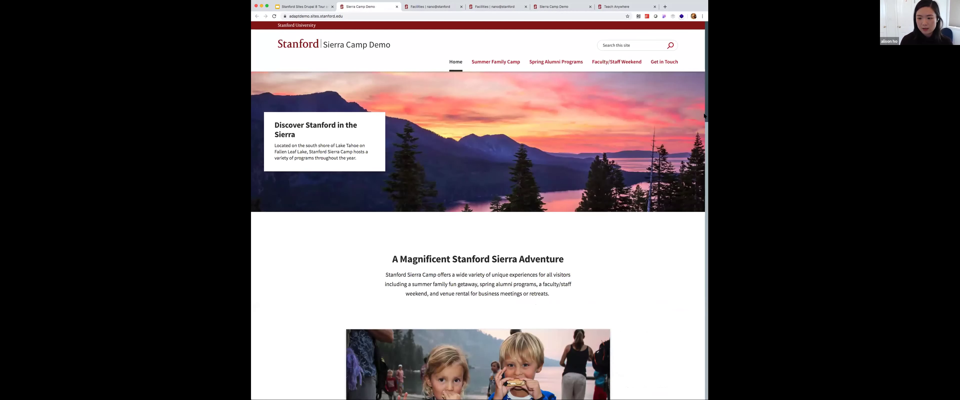
pyautogui.moveTo(705, 117); pyautogui.dragTo(705, 139)
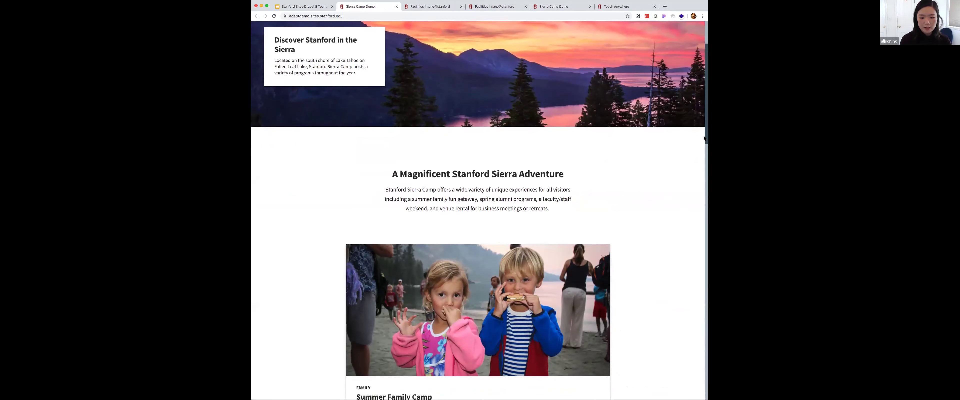
pyautogui.scroll(-4, 704, 139)
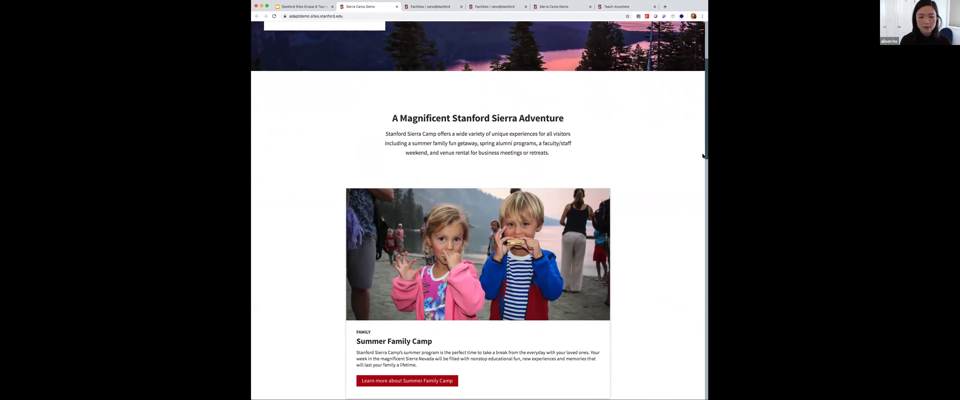
pyautogui.scroll(-1, 702, 158)
pyautogui.scroll(-3, 701, 161)
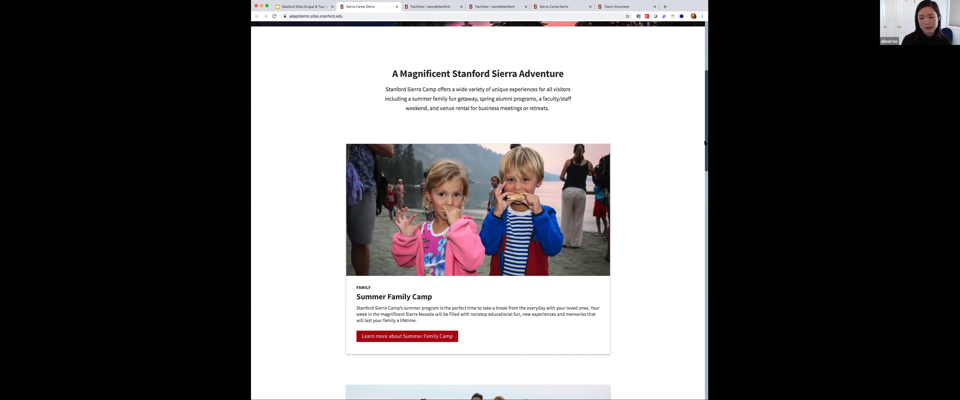
pyautogui.scroll(-6, 700, 204)
pyautogui.scroll(3, 700, 203)
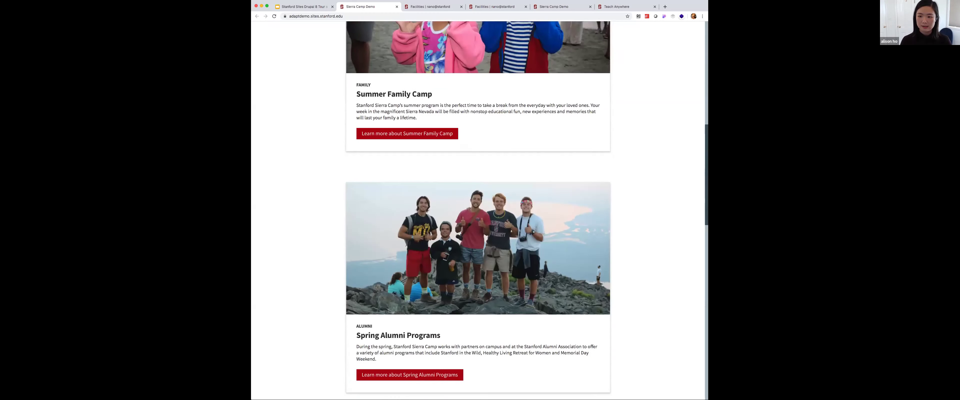
pyautogui.scroll(8, 706, 102)
# - Browse the Spring Alumni Programs page, then open the Stanford in the Wild program page
pyautogui.click(563, 64)
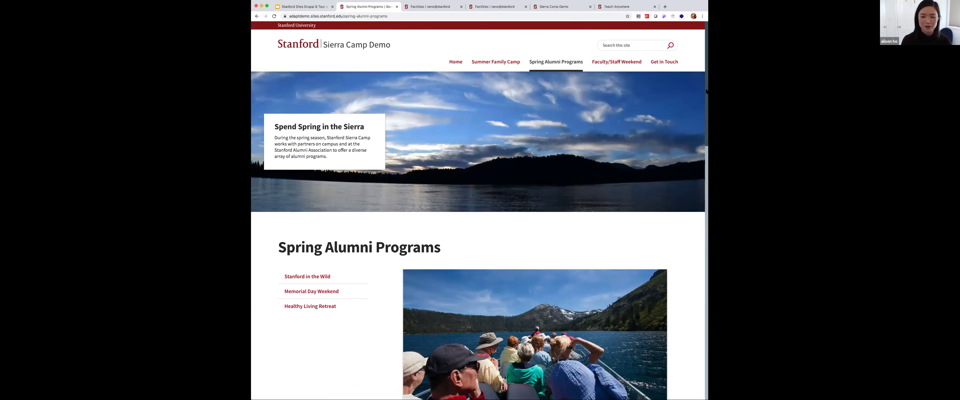
pyautogui.moveTo(705, 92); pyautogui.dragTo(704, 120)
pyautogui.scroll(-5, 698, 132)
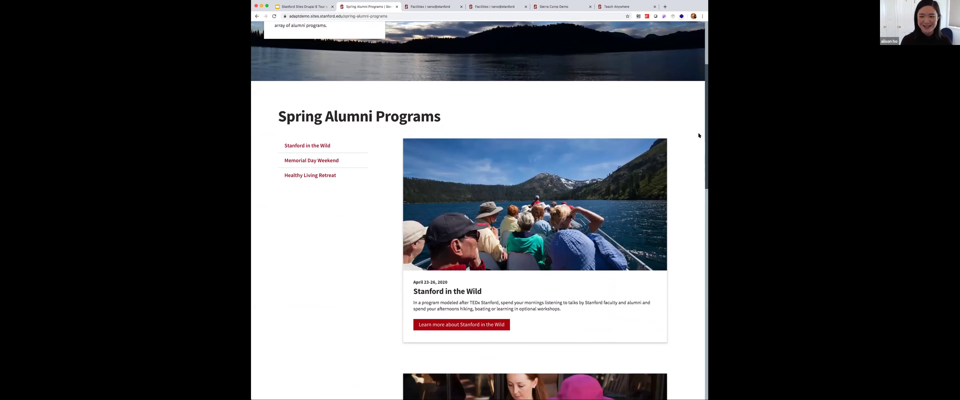
pyautogui.scroll(-15, 692, 198)
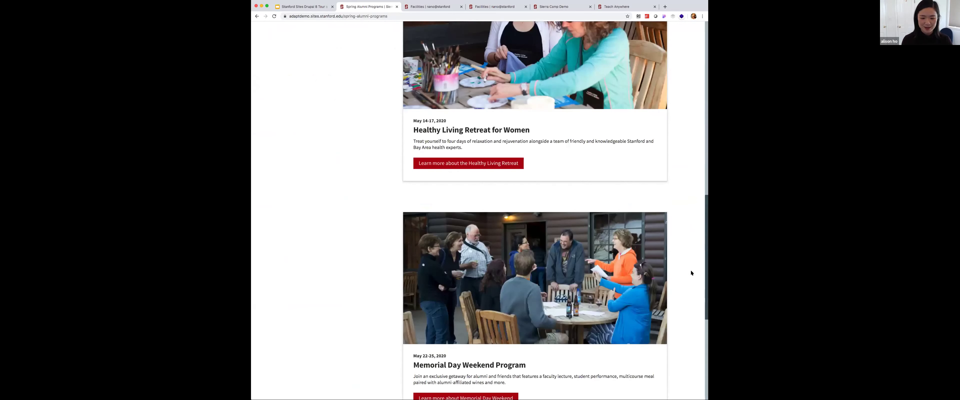
pyautogui.scroll(-2, 536, 208)
pyautogui.scroll(10, 535, 209)
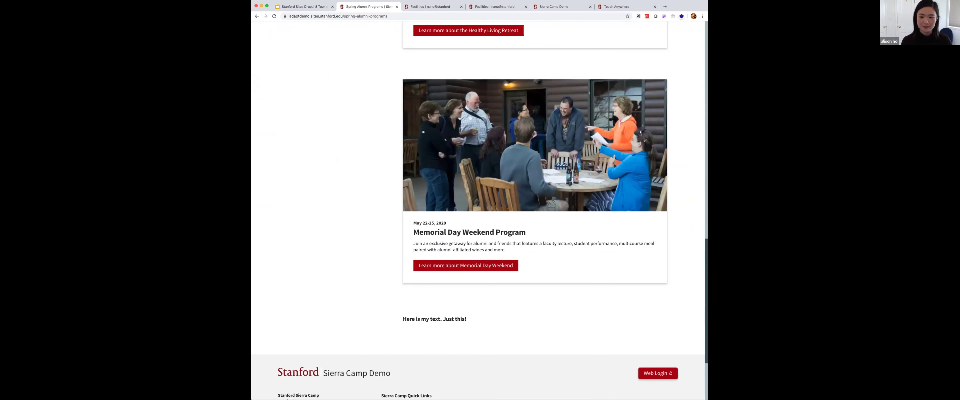
pyautogui.scroll(12, 625, 77)
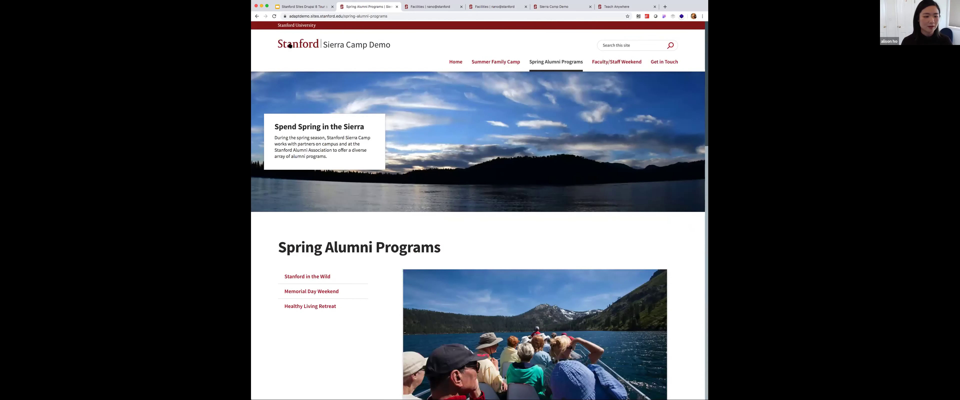
pyautogui.click(307, 276)
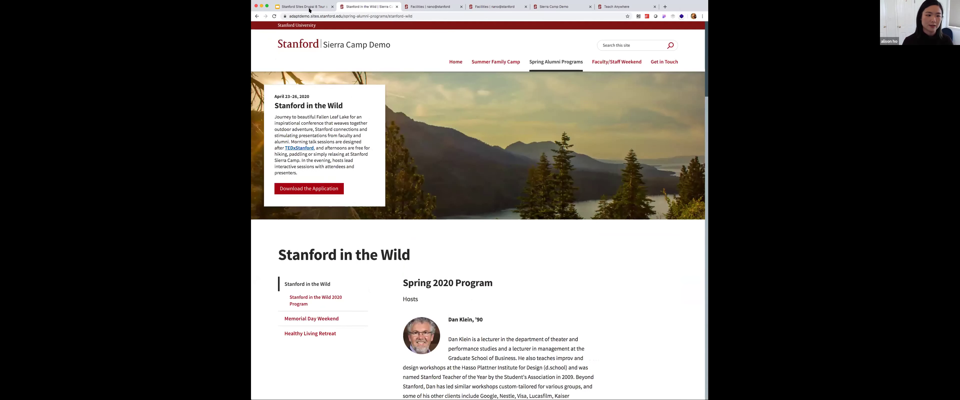
# - Return to the slideshow and advance to the Stanford Teach Anywhere slide
pyautogui.click(306, 8)
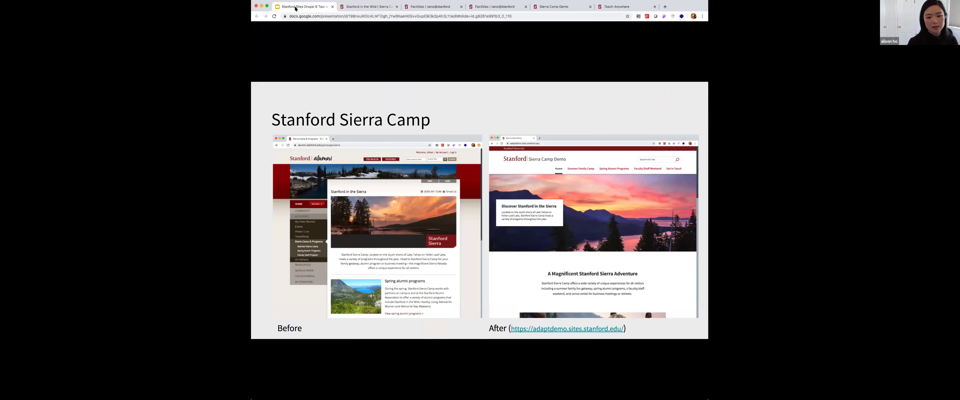
pyautogui.moveTo(298, 382)
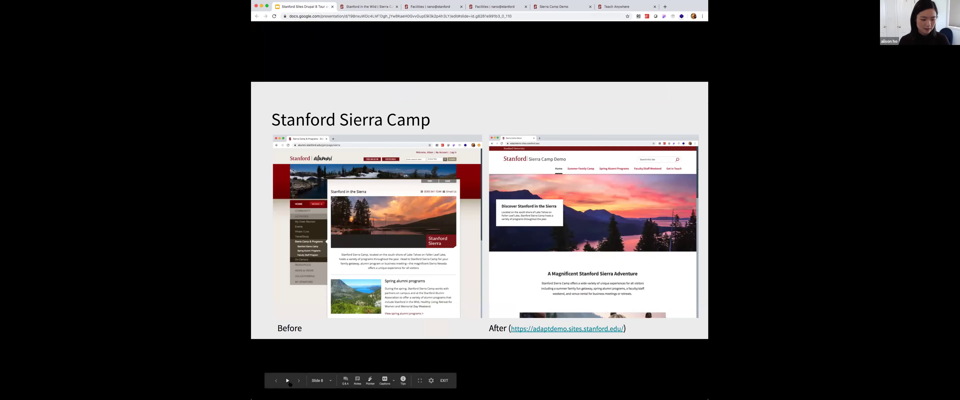
pyautogui.click(298, 380)
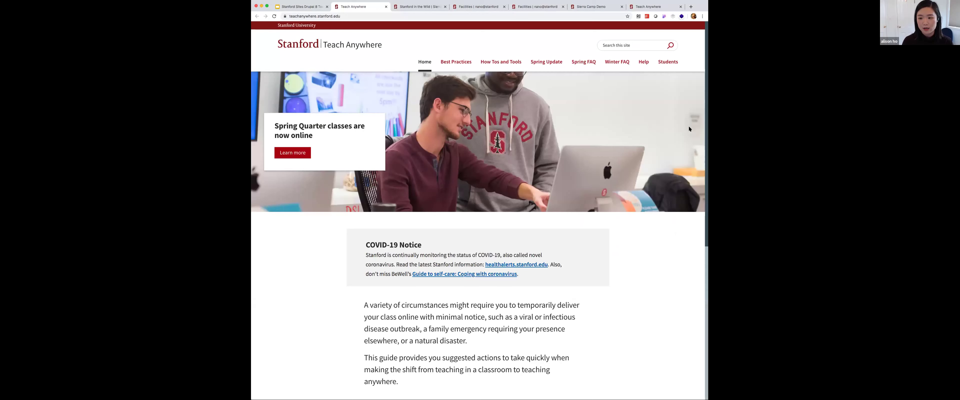
# - Browse the Teach Anywhere home page, then go to Best Practices and scroll to 'Communicate with students'
pyautogui.scroll(-7, 705, 118)
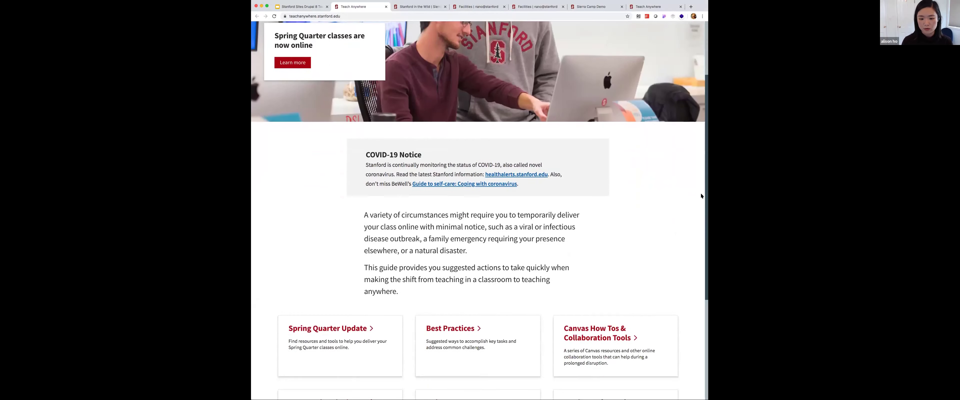
pyautogui.scroll(1, 703, 268)
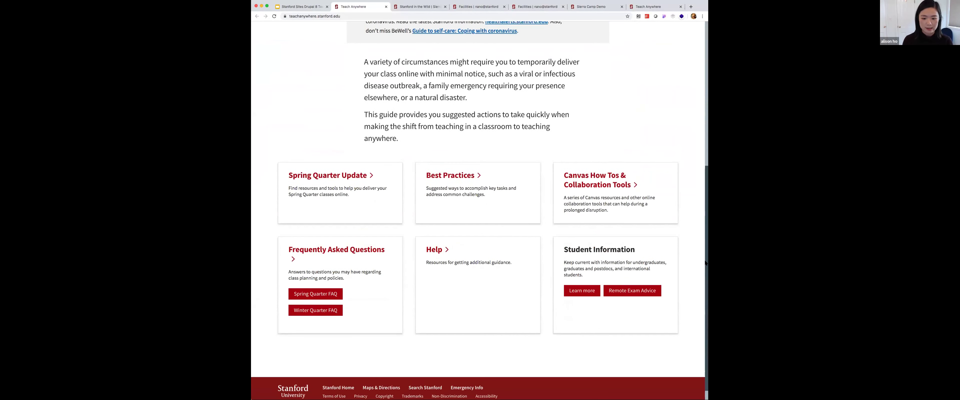
pyautogui.scroll(-1, 705, 264)
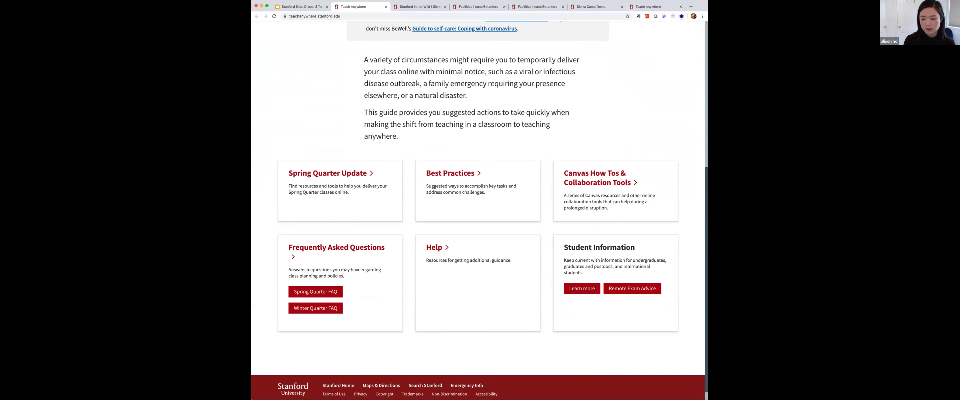
pyautogui.scroll(7, 492, 97)
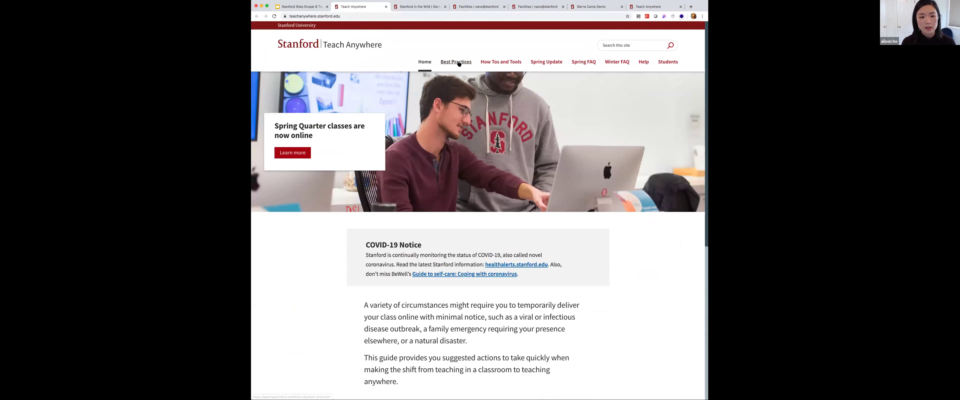
pyautogui.click(460, 63)
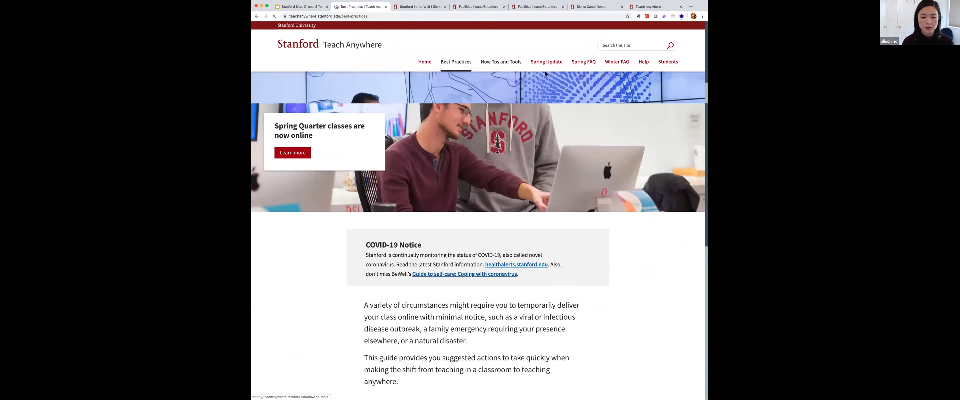
pyautogui.scroll(-5, 702, 92)
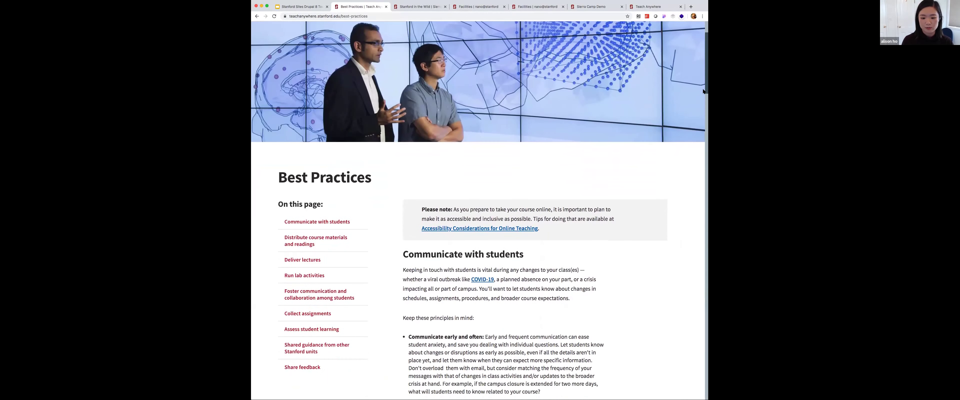
pyautogui.scroll(-3, 702, 109)
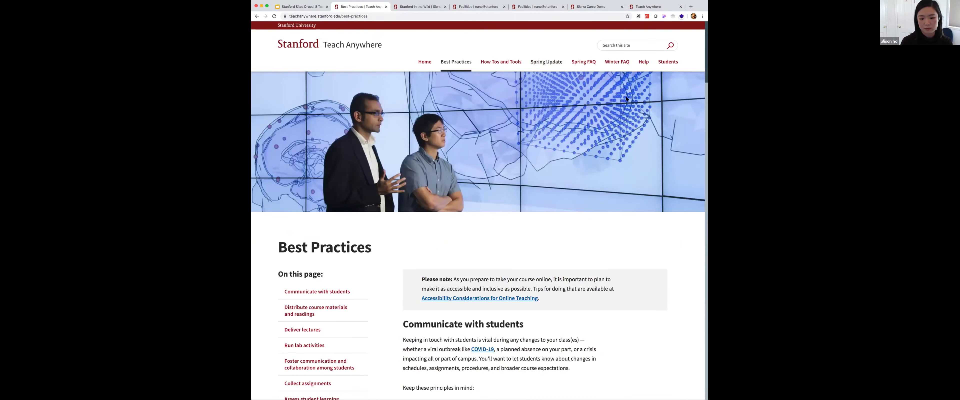
# - Go to the Spring Update page and look through 'Spring Quarter classes are now online'
pyautogui.click(547, 63)
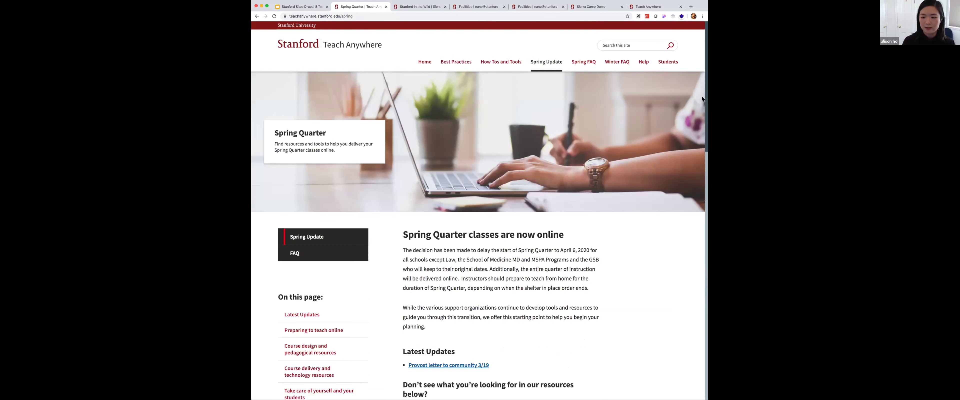
pyautogui.scroll(-6, 704, 130)
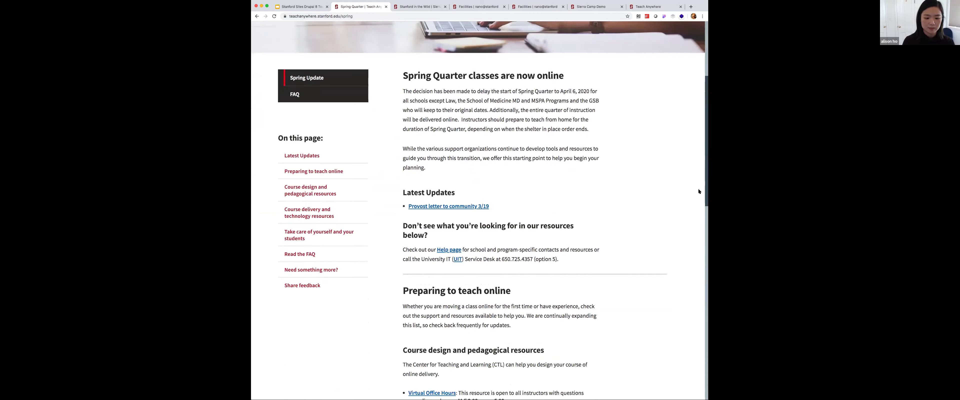
pyautogui.scroll(-13, 703, 231)
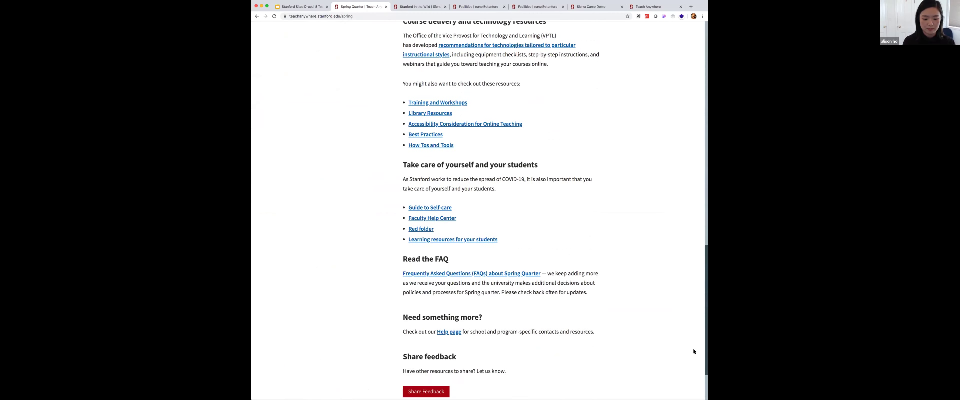
pyautogui.scroll(19, 701, 341)
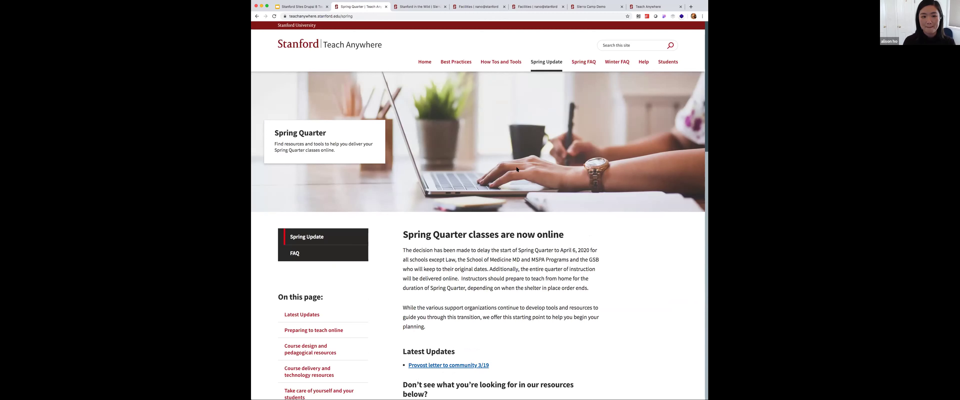
# - Switch back to the Slides deck and select slide 10, 'Let's take a tour'
pyautogui.click(308, 7)
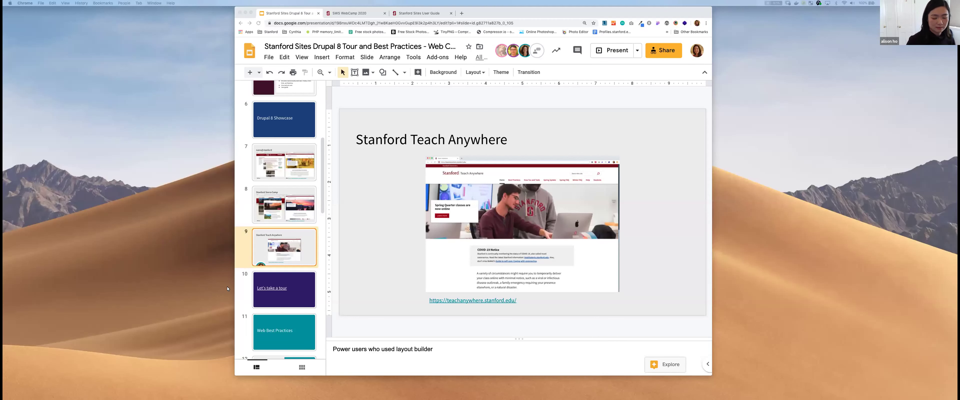
pyautogui.click(294, 280)
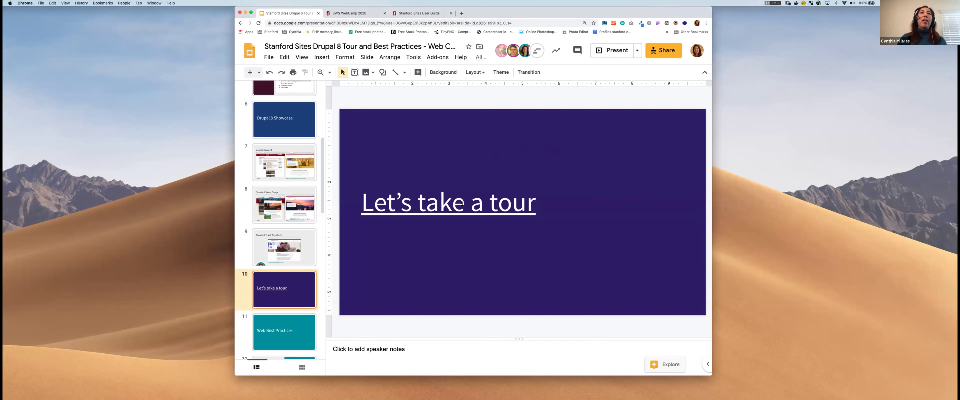
# - Check the tour slide title's link, present from slide 10, and follow it to the SWS WebCamp 2020 site
pyautogui.click(453, 204)
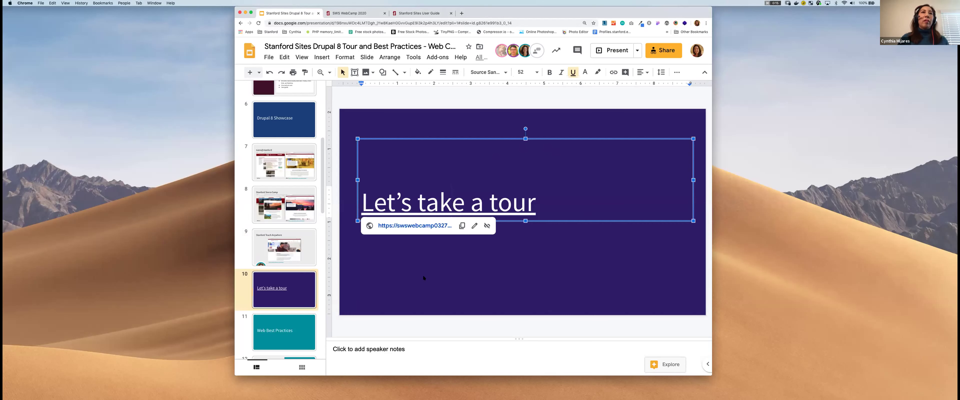
pyautogui.click(633, 96)
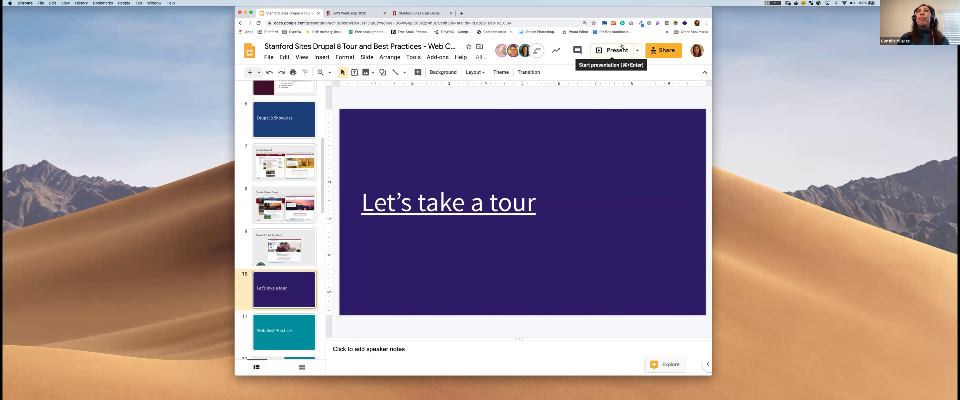
pyautogui.click(623, 48)
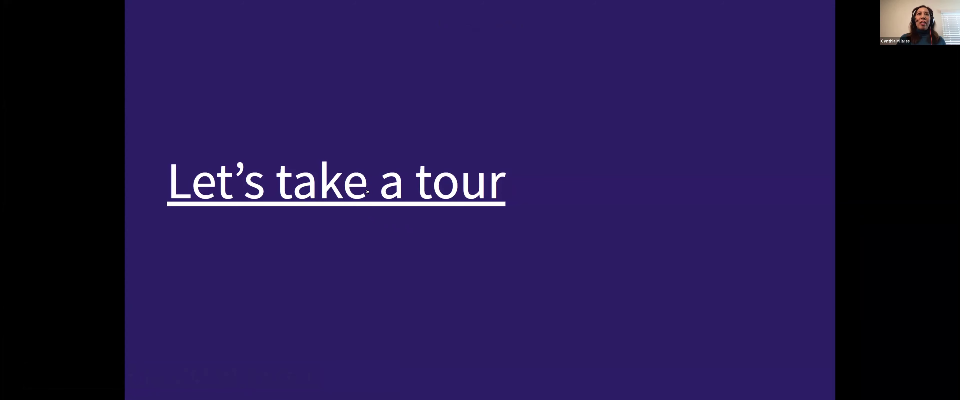
pyautogui.click(345, 190)
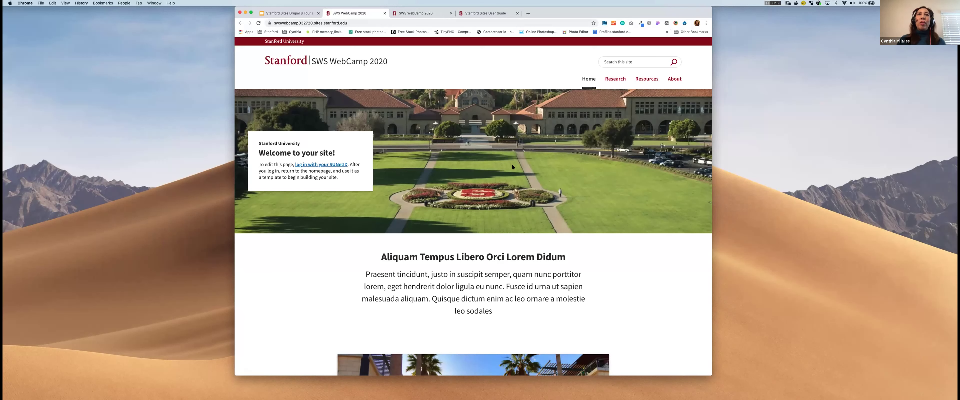
# - Scroll the SWS WebCamp 2020 homepage from the campus hero past the Web Accessibility section to the Stanford footer
pyautogui.scroll(-2, 512, 166)
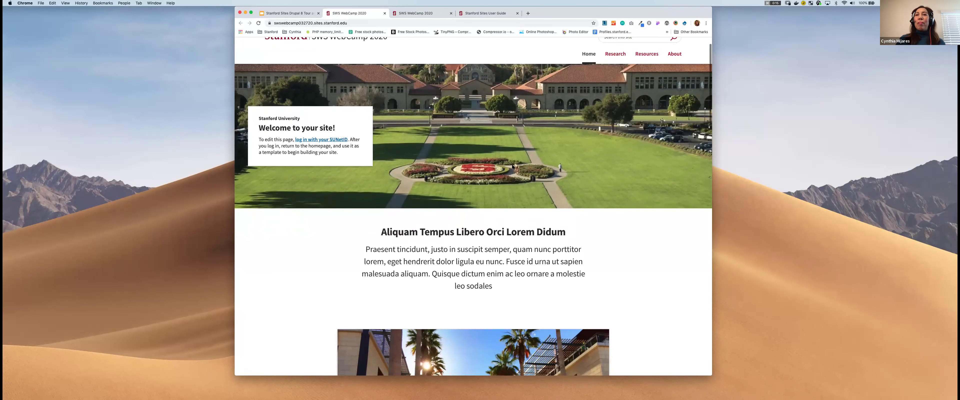
pyautogui.scroll(2, 513, 167)
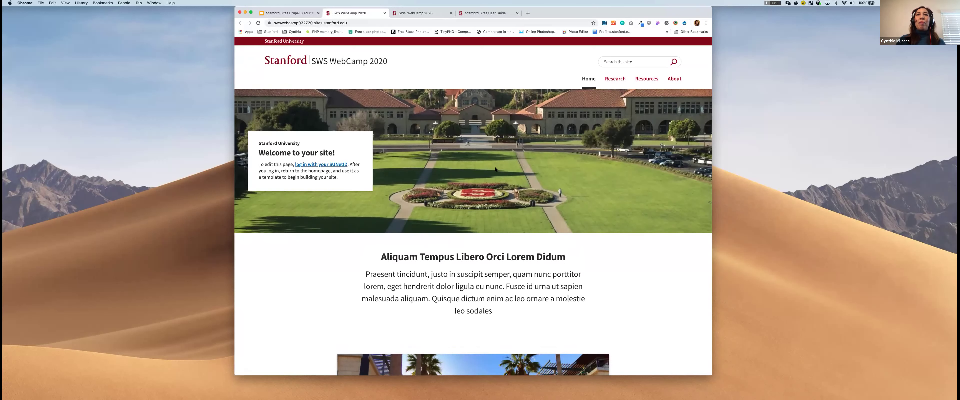
pyautogui.scroll(-3, 495, 170)
pyautogui.scroll(-14, 496, 170)
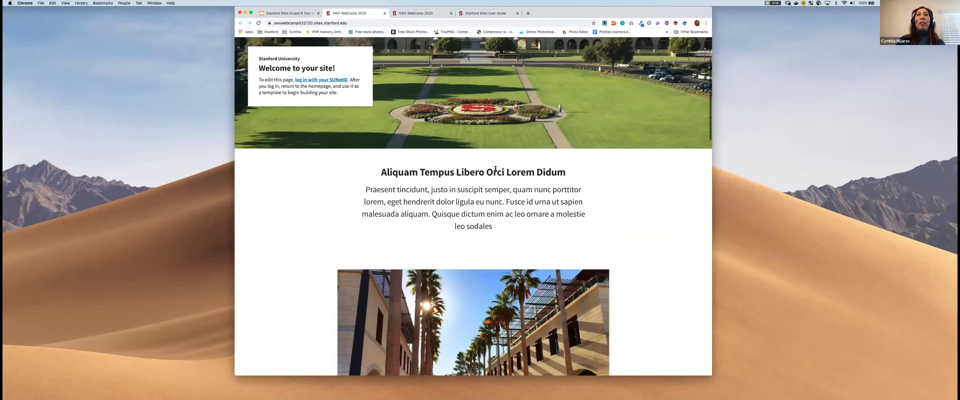
pyautogui.scroll(-10, 495, 169)
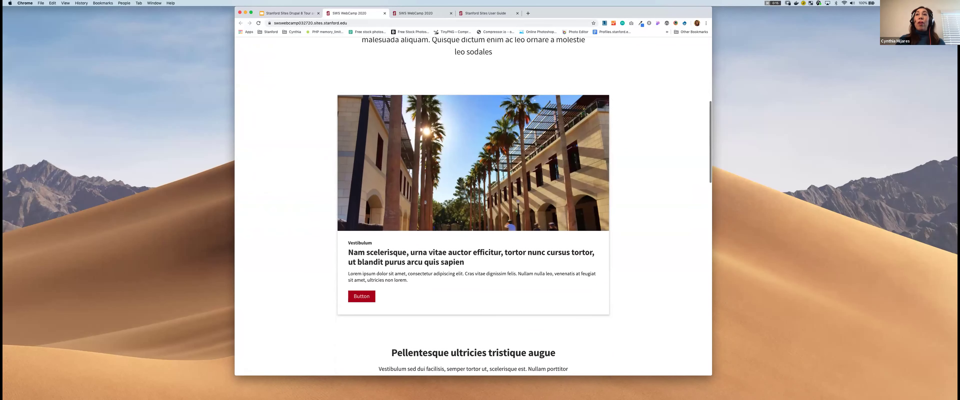
pyautogui.scroll(-9, 495, 169)
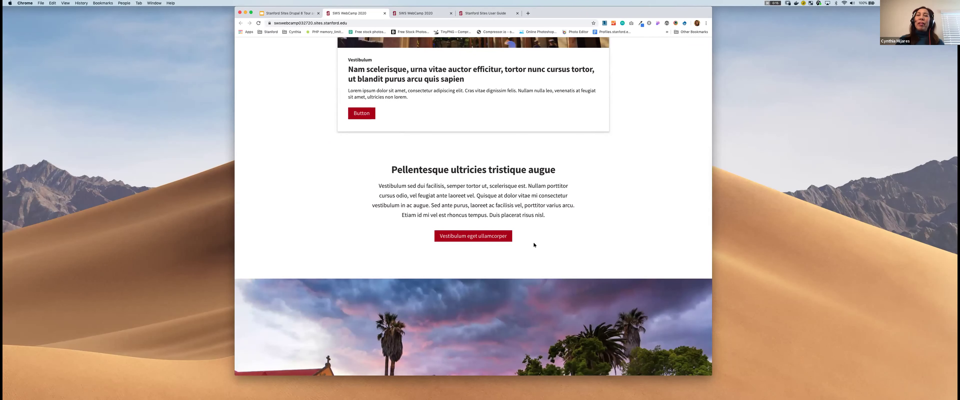
pyautogui.scroll(-6, 534, 245)
pyautogui.scroll(-12, 534, 245)
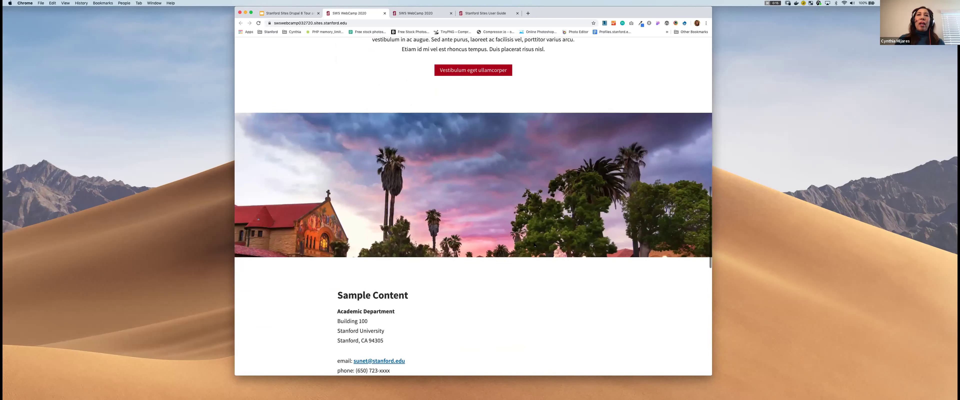
pyautogui.scroll(-12, 534, 245)
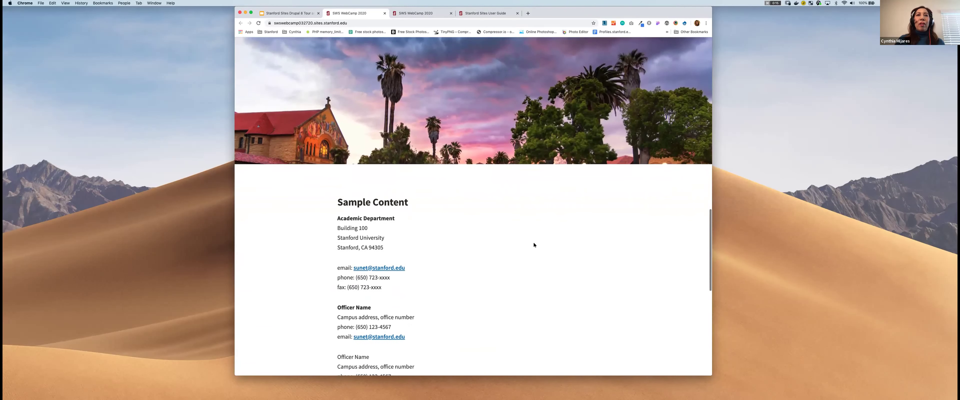
pyautogui.scroll(-14, 535, 245)
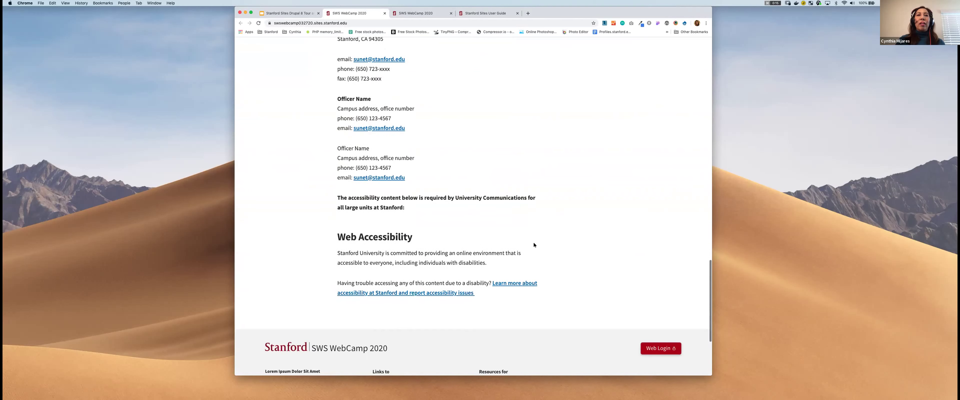
pyautogui.scroll(-3, 534, 245)
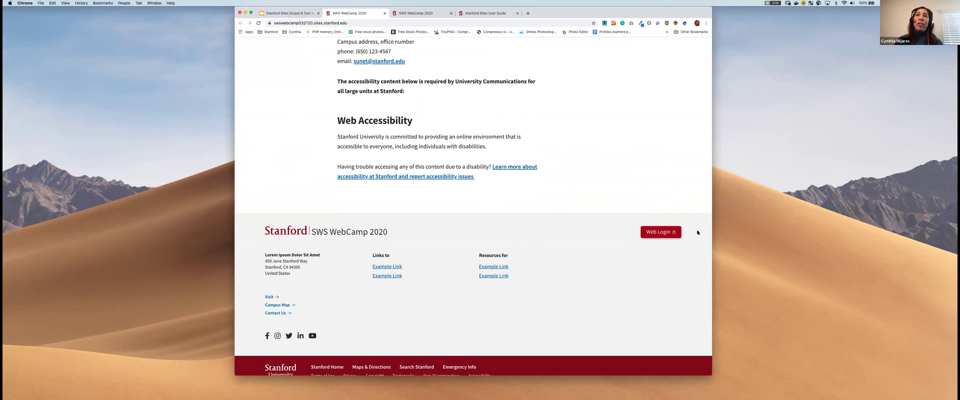
# - Start Web Login from the homepage footer to sign in as an editor
pyautogui.click(657, 232)
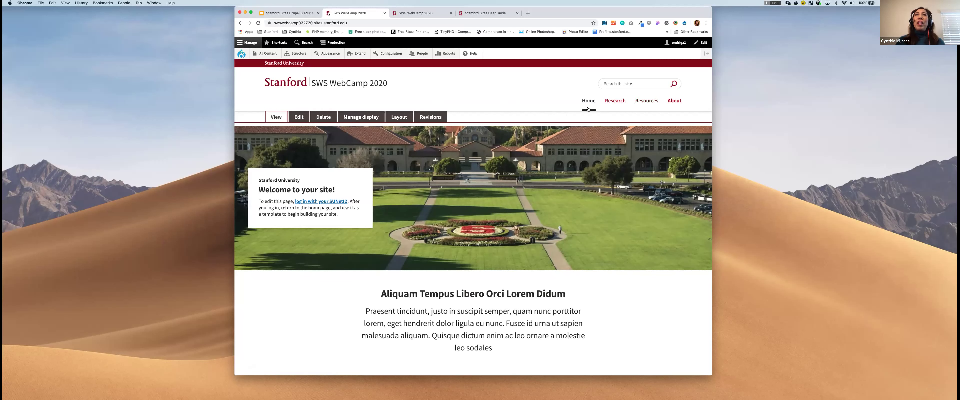
pyautogui.click(615, 101)
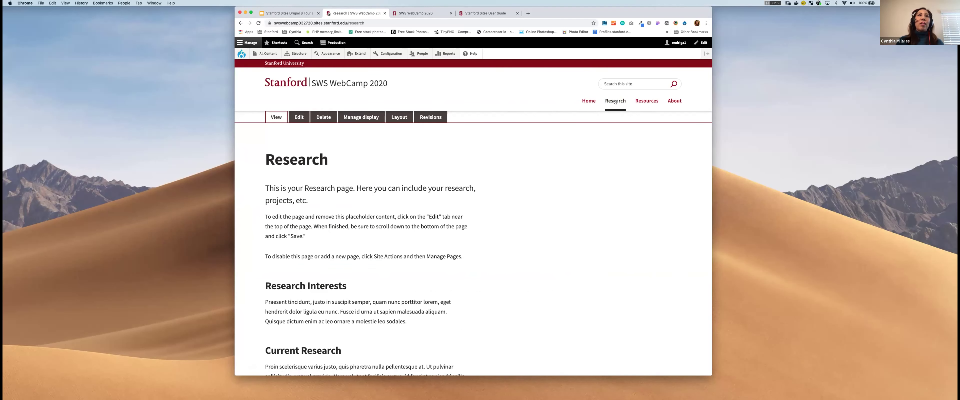
pyautogui.click(647, 101)
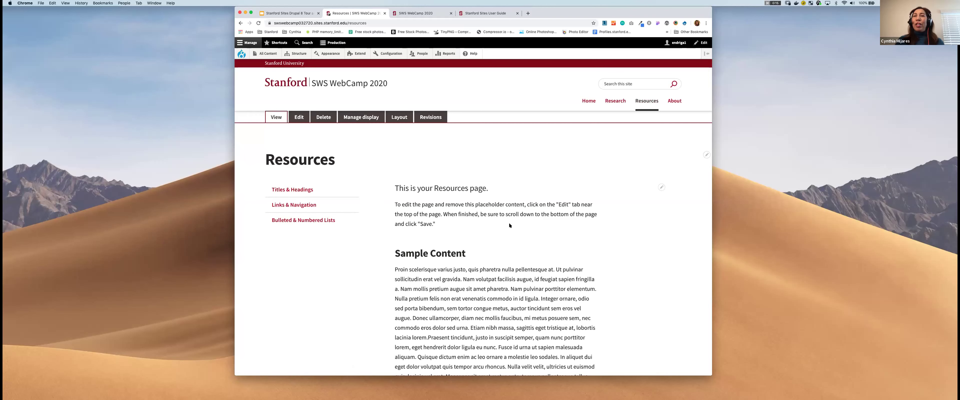
pyautogui.click(675, 101)
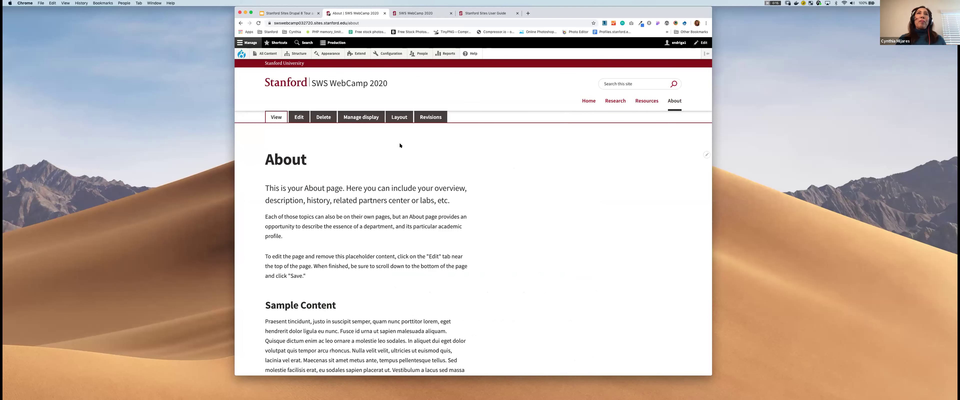
pyautogui.click(588, 101)
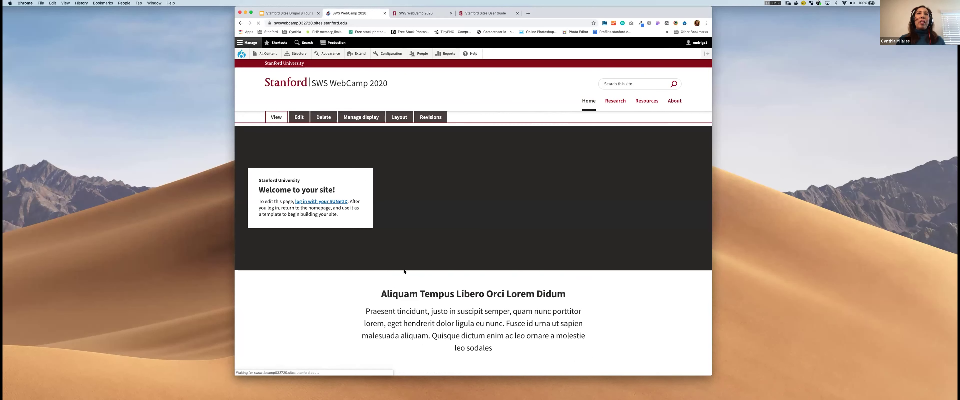
# - Bring up the Edit Basic Page Home form from the home page
pyautogui.scroll(-1, 327, 307)
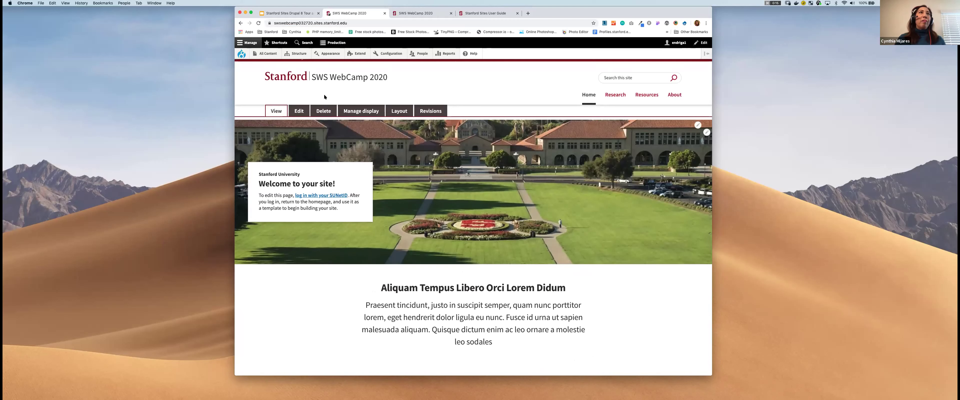
pyautogui.click(298, 111)
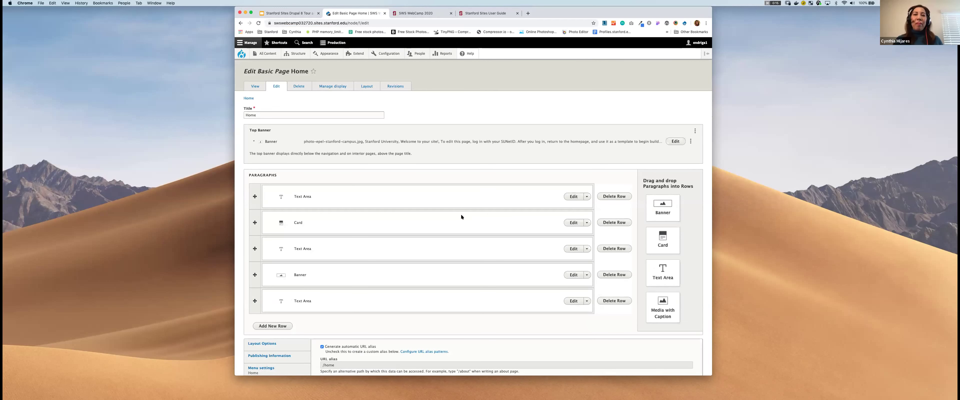
# - Exit the home page editor via the Drupal logo, discard changes, and scroll through the homepage
pyautogui.click(243, 54)
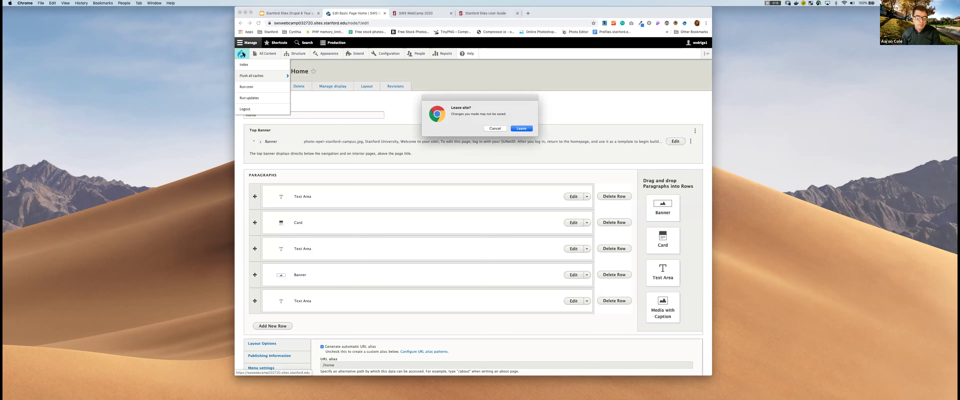
pyautogui.click(522, 128)
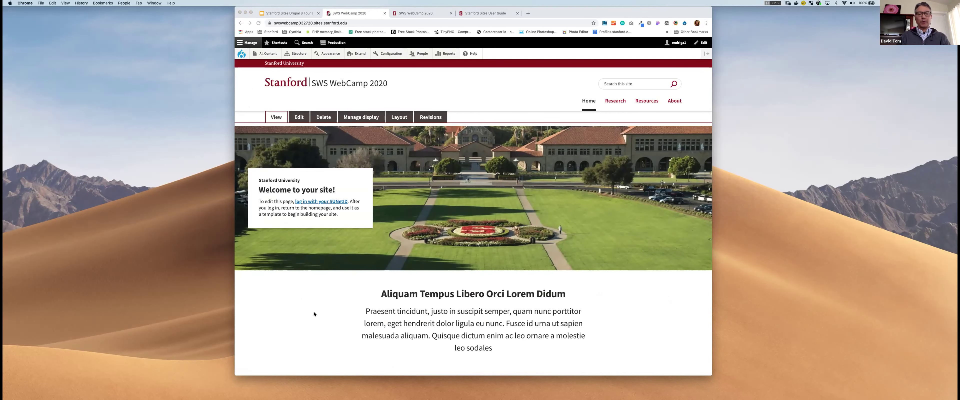
pyautogui.scroll(-5, 313, 314)
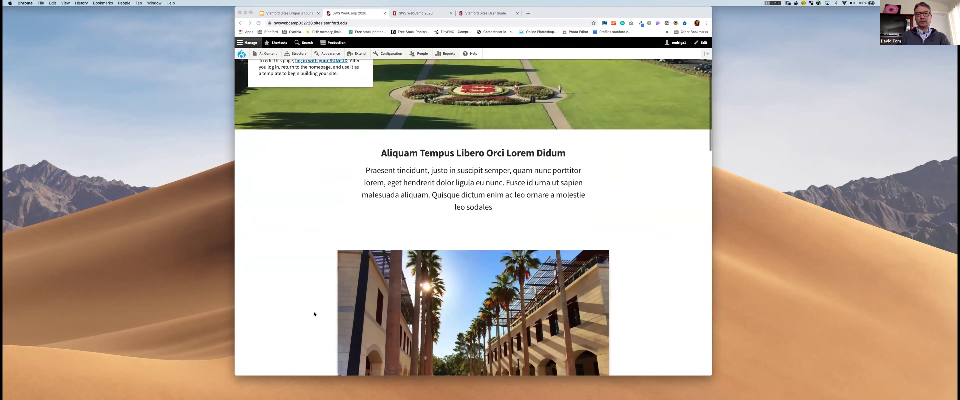
pyautogui.scroll(-5, 313, 314)
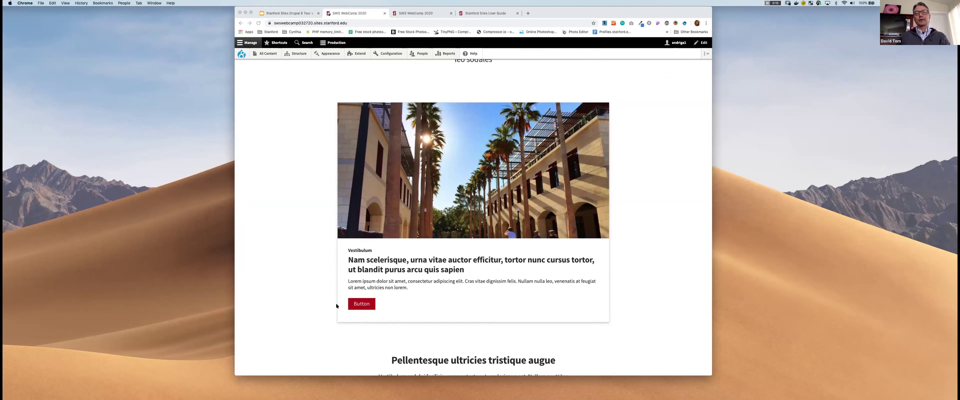
pyautogui.scroll(2, 336, 304)
pyautogui.scroll(5, 337, 305)
pyautogui.scroll(4, 336, 306)
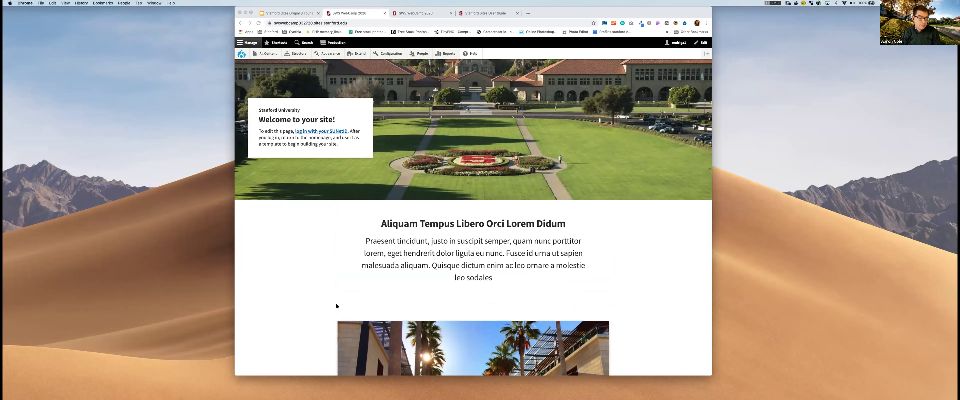
pyautogui.scroll(3, 335, 303)
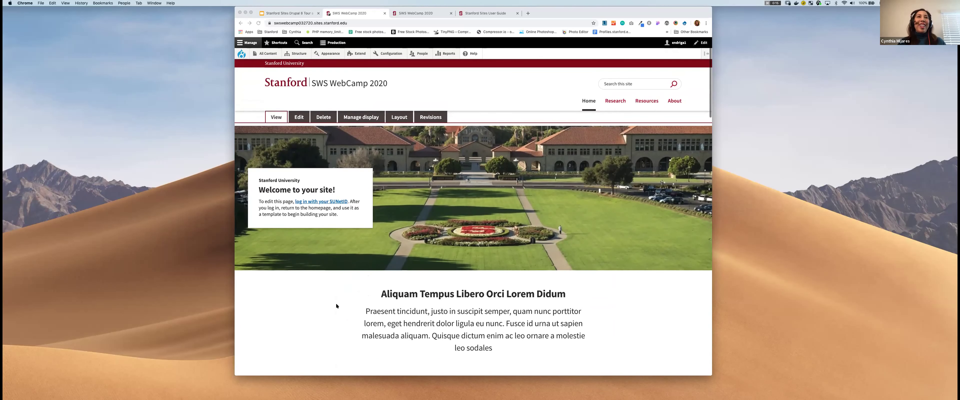
# - Reopen the Home edit form and scroll to its Text Area, Card, Banner paragraph rows
pyautogui.click(297, 119)
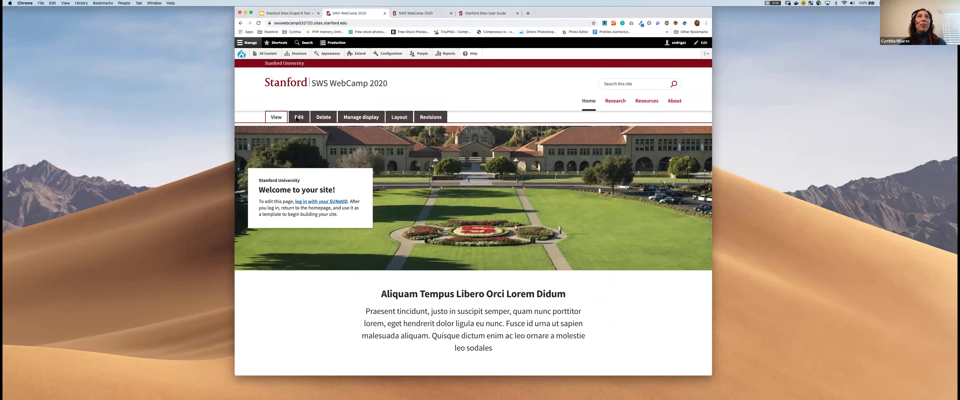
pyautogui.click(297, 117)
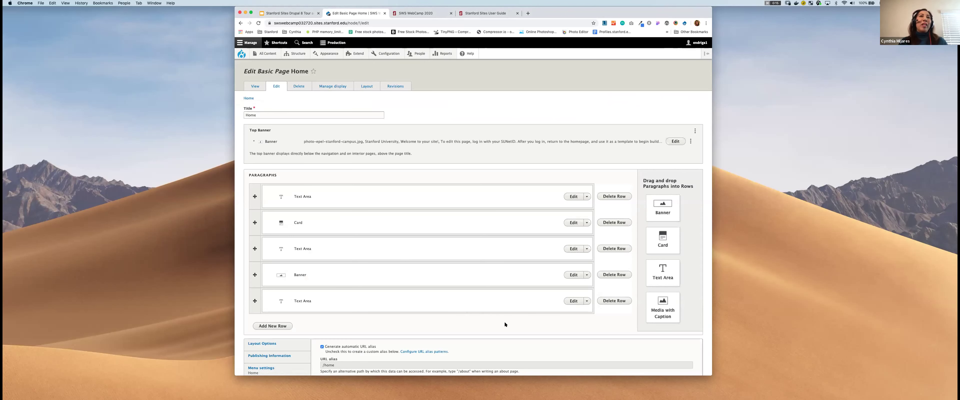
pyautogui.scroll(-1, 534, 312)
pyautogui.scroll(-1, 534, 311)
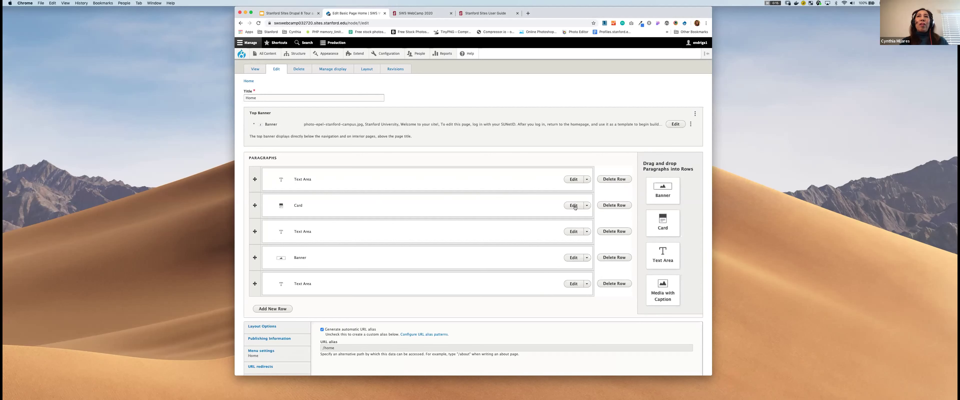
pyautogui.click(280, 309)
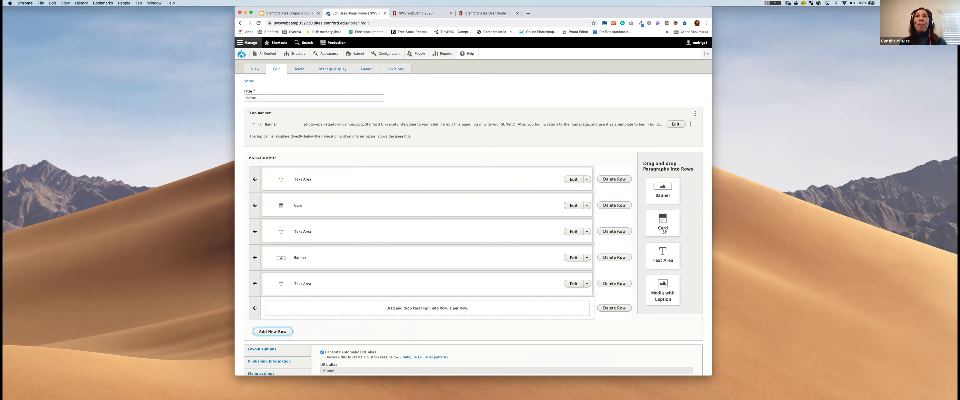
pyautogui.moveTo(663, 256); pyautogui.dragTo(551, 286)
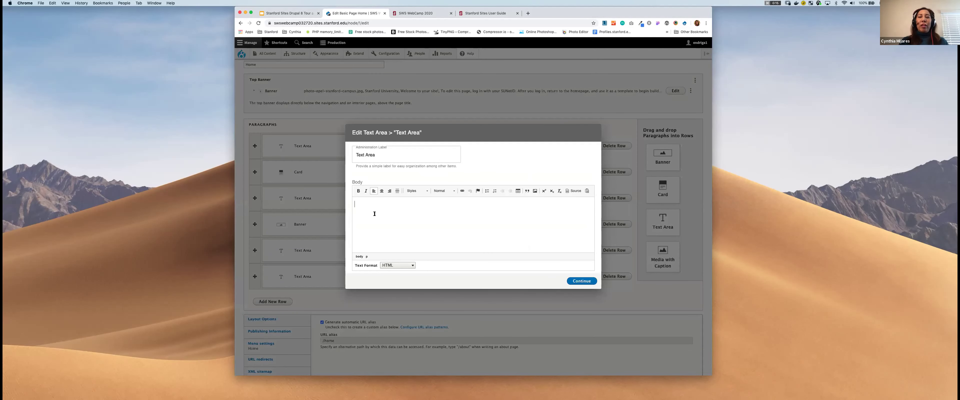
pyautogui.write('lkjlk')
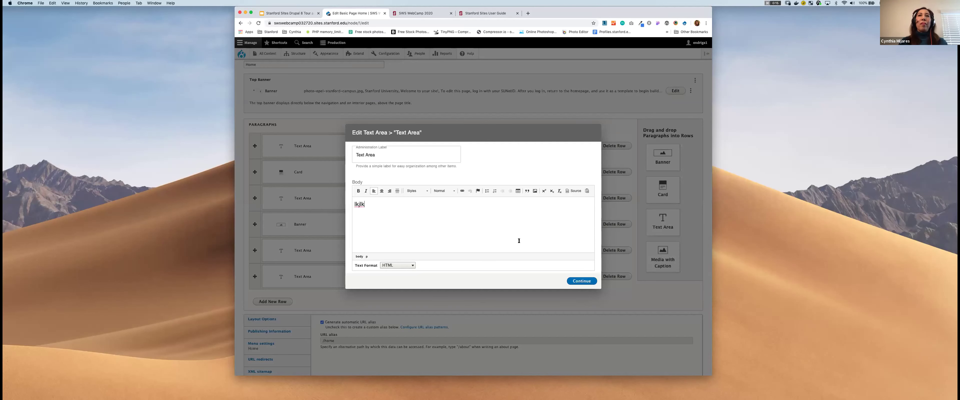
pyautogui.click(580, 280)
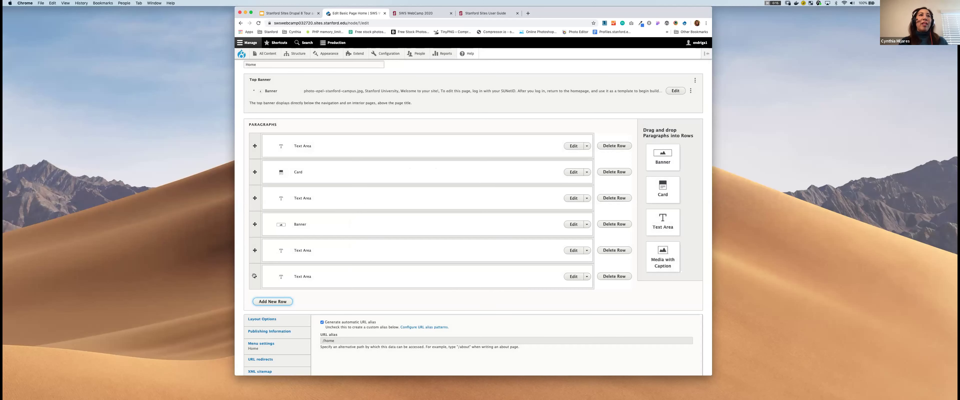
pyautogui.moveTo(255, 276)
pyautogui.mouseDown()
pyautogui.moveTo(254, 243)
pyautogui.moveTo(253, 273)
pyautogui.mouseUp()
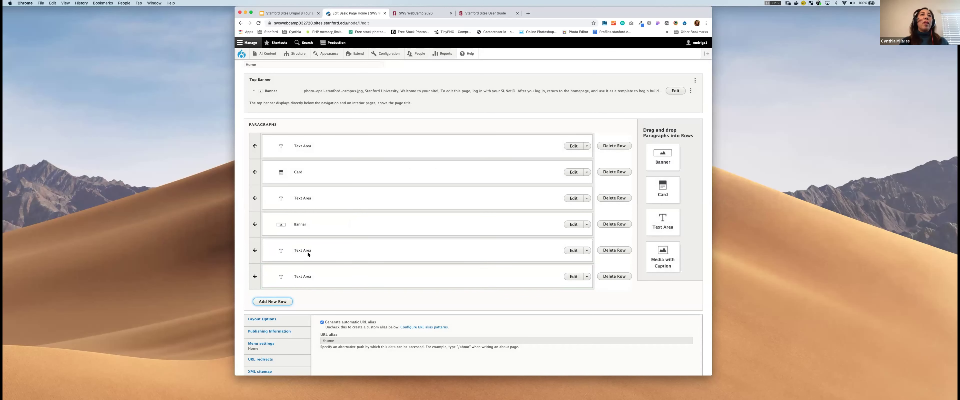
# - Change the last Text Area paragraph's Administration Label to 'Welcome text' and confirm with Continue
pyautogui.scroll(2, 395, 191)
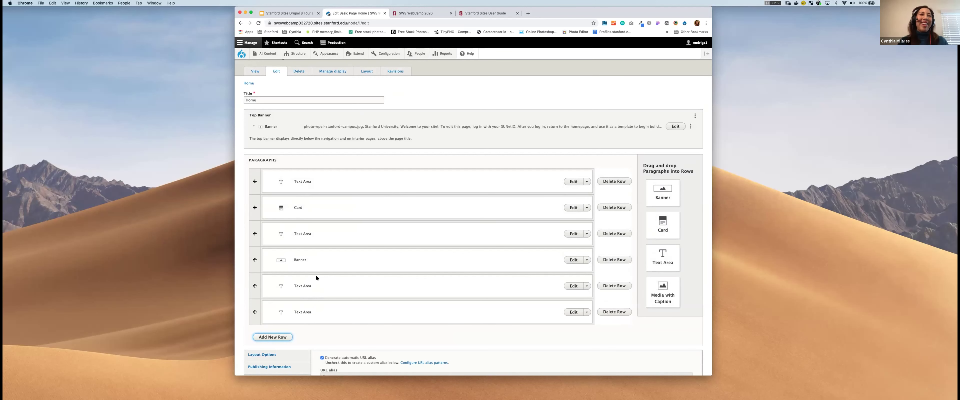
pyautogui.click(574, 312)
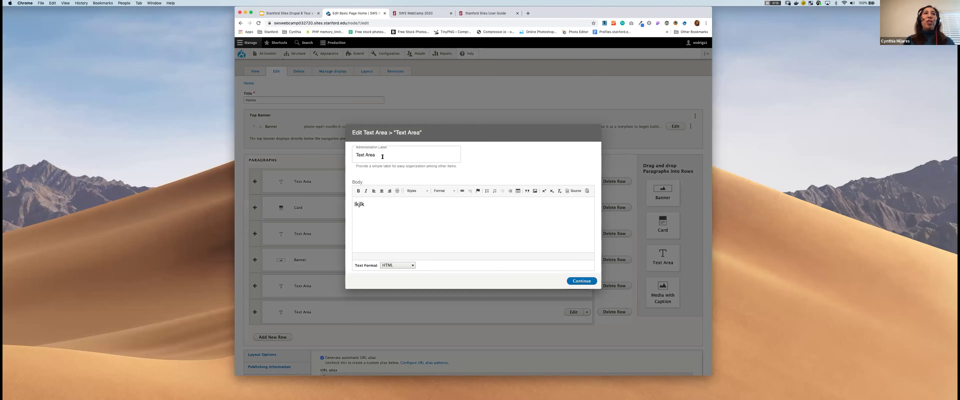
pyautogui.click(381, 153)
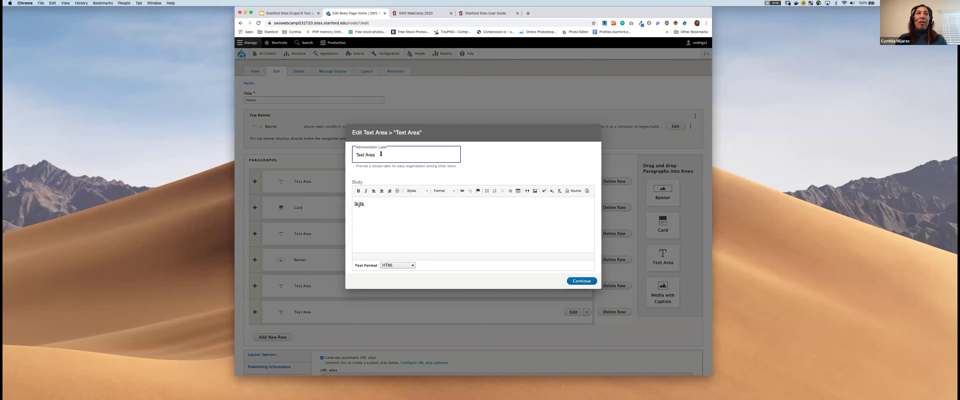
pyautogui.tripleClick(381, 154)
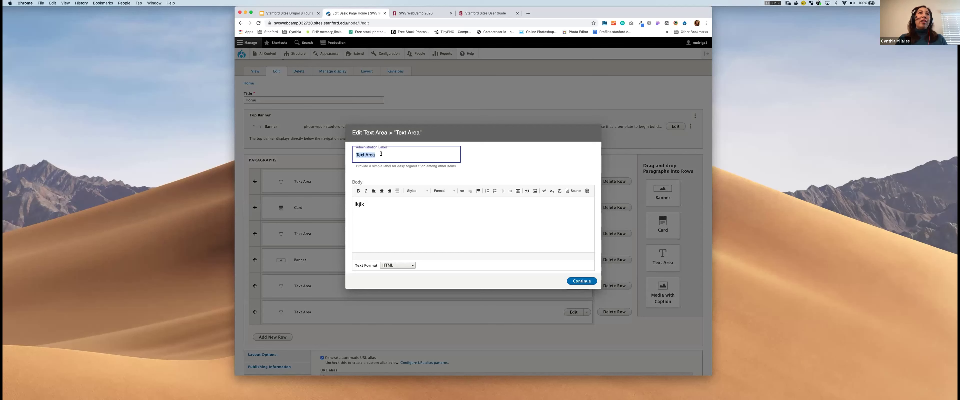
pyautogui.write('Welcom')
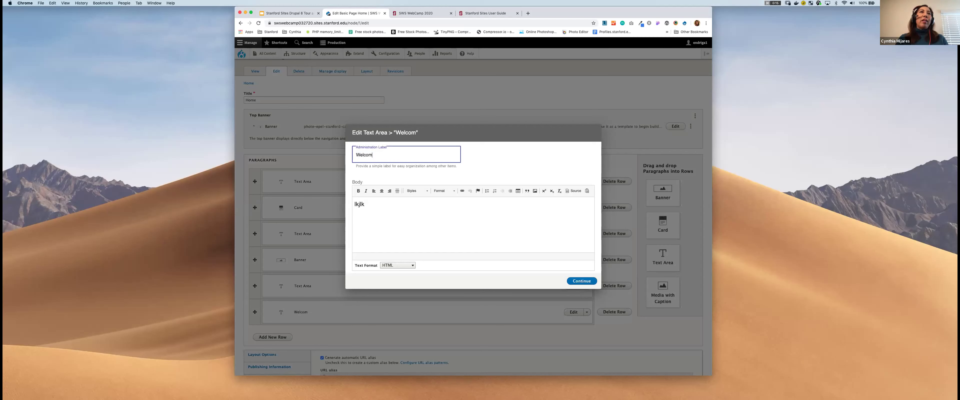
pyautogui.write('e test')
pyautogui.press('BackSpace')
pyautogui.press('BackSpace')
pyautogui.write('xt')
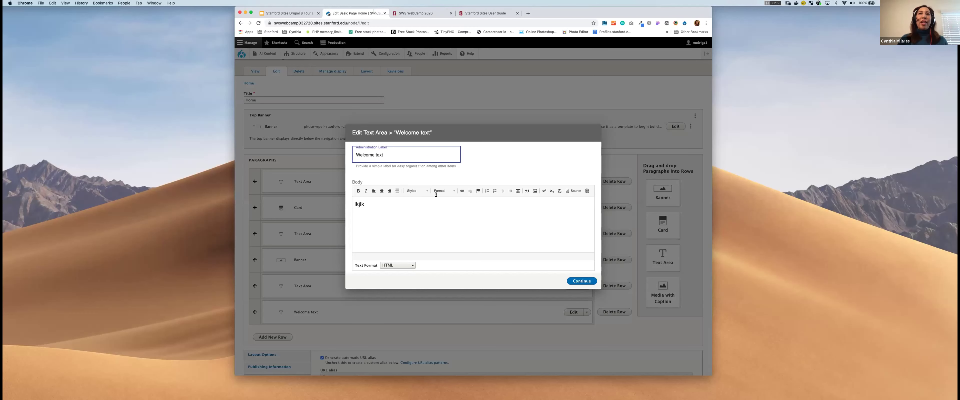
pyautogui.click(582, 281)
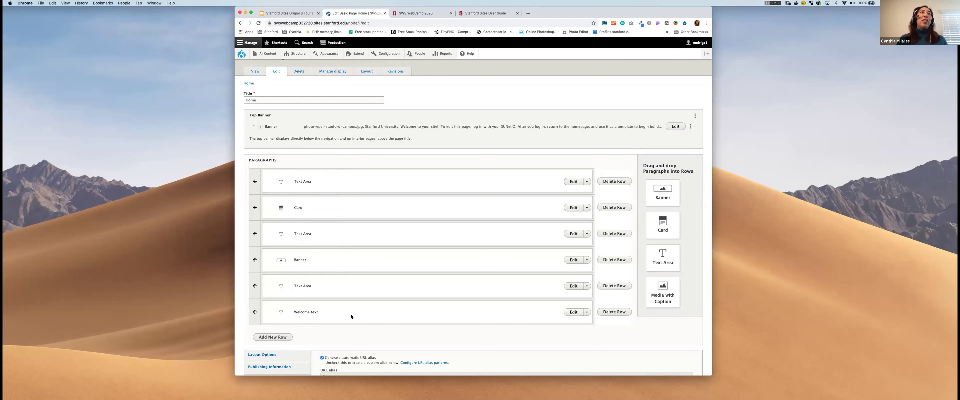
# - Add a seventh paragraph row to the Home page and drop a Banner paragraph into it
pyautogui.scroll(-1, 364, 316)
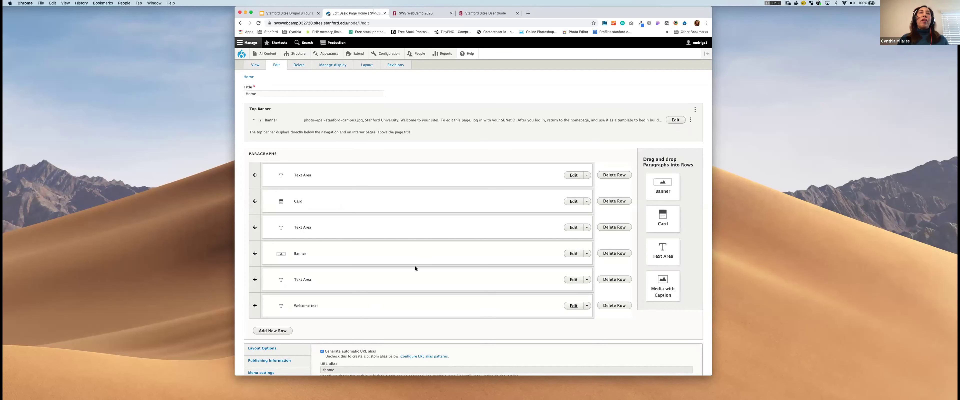
pyautogui.scroll(-4, 415, 267)
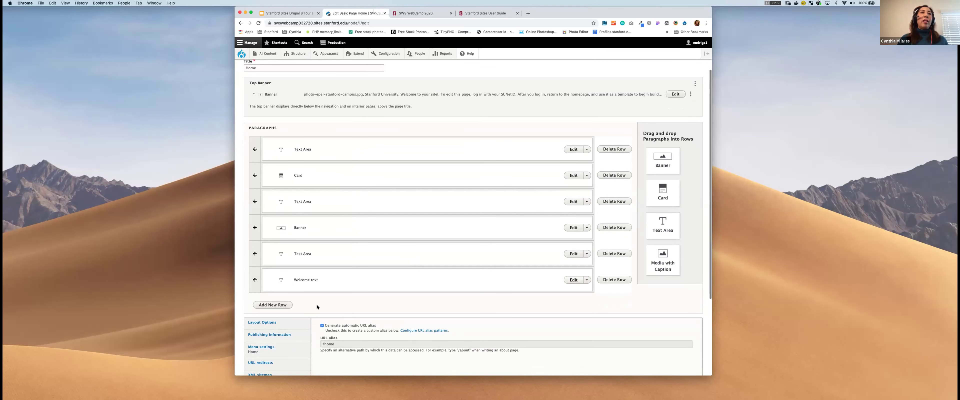
pyautogui.click(276, 305)
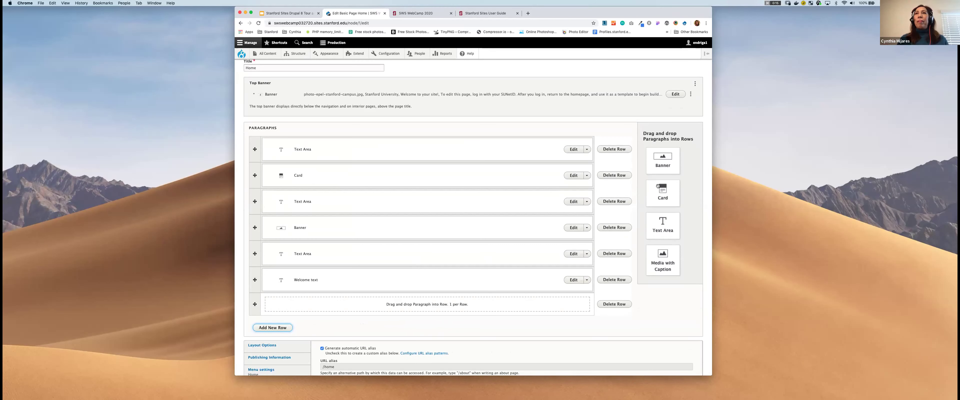
pyautogui.moveTo(663, 157); pyautogui.dragTo(526, 296)
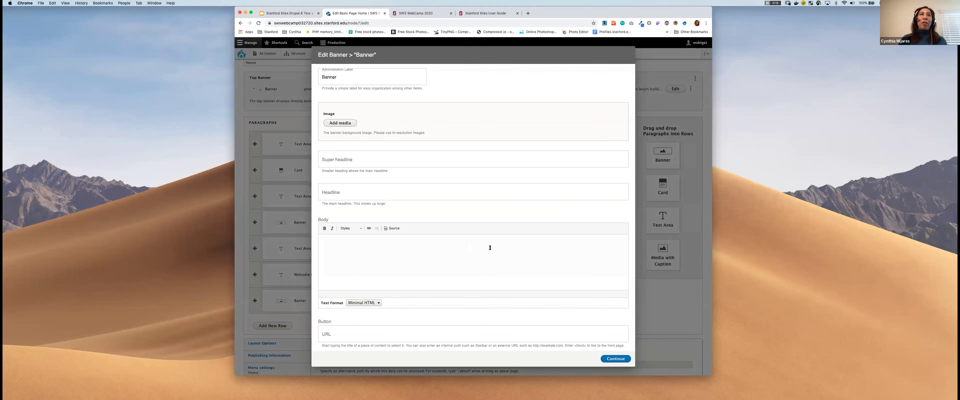
# - Choose the green leaves photo banner-110304-0827.jpg from the media library as the banner image
pyautogui.click(342, 124)
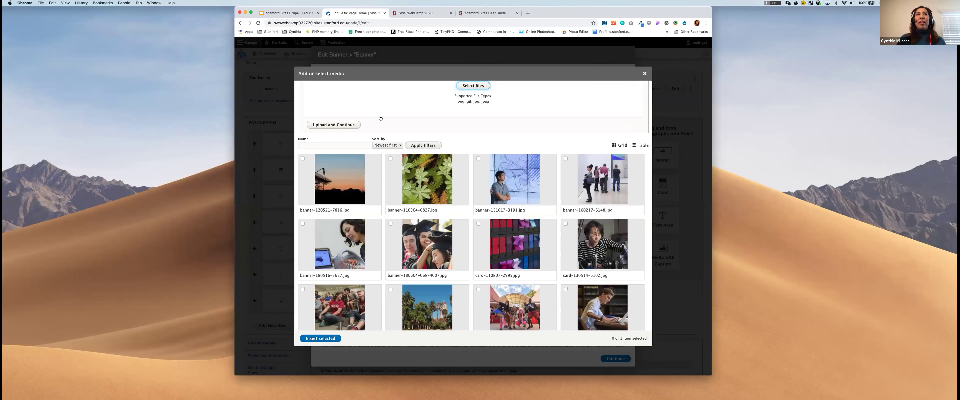
pyautogui.scroll(2, 485, 123)
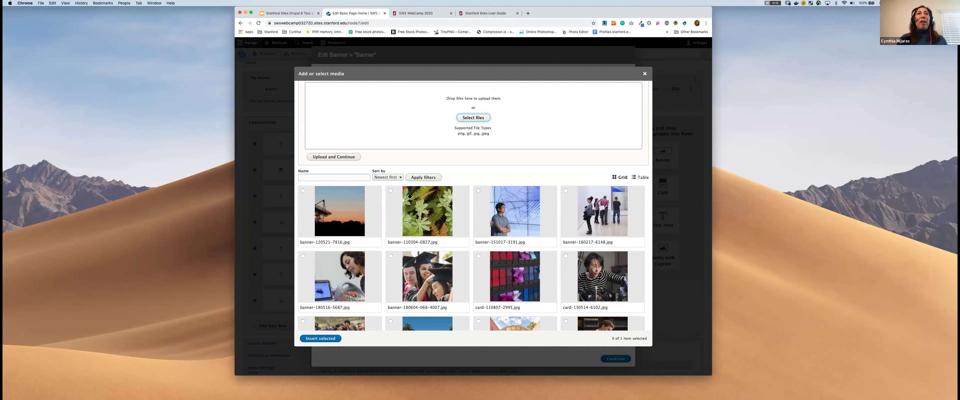
pyautogui.click(390, 191)
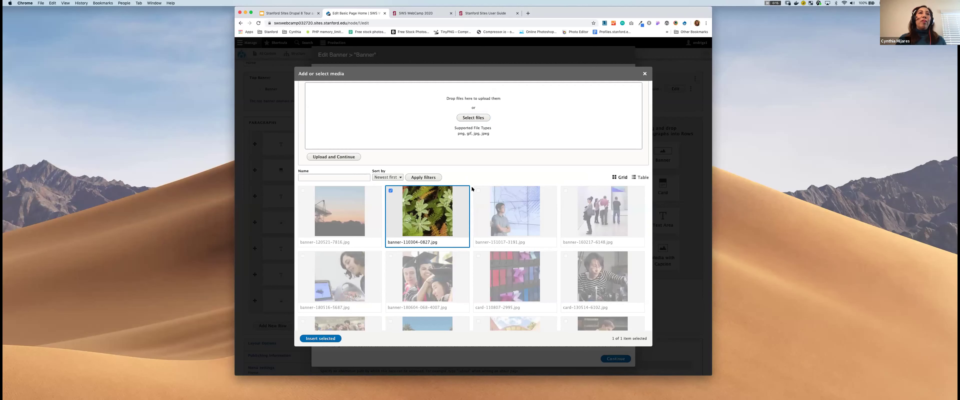
pyautogui.click(318, 339)
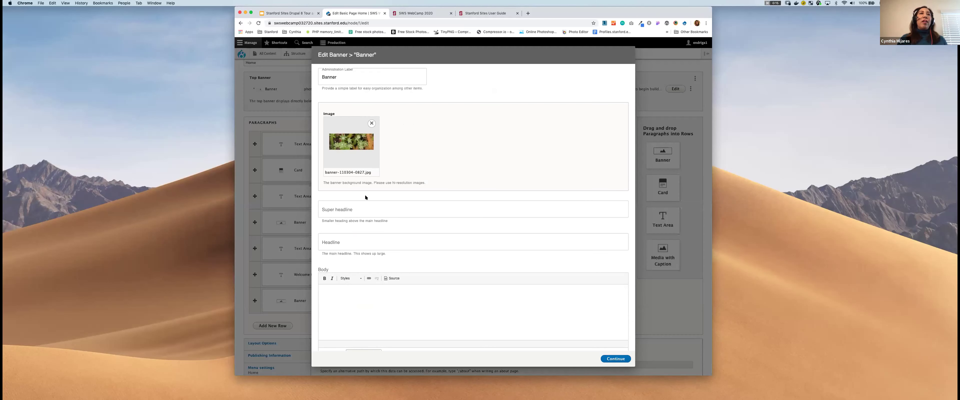
# - Enter super headline 'Stanford', headline 'Welcome' and body 'Hello WebCamp' in the banner
pyautogui.scroll(-1, 370, 207)
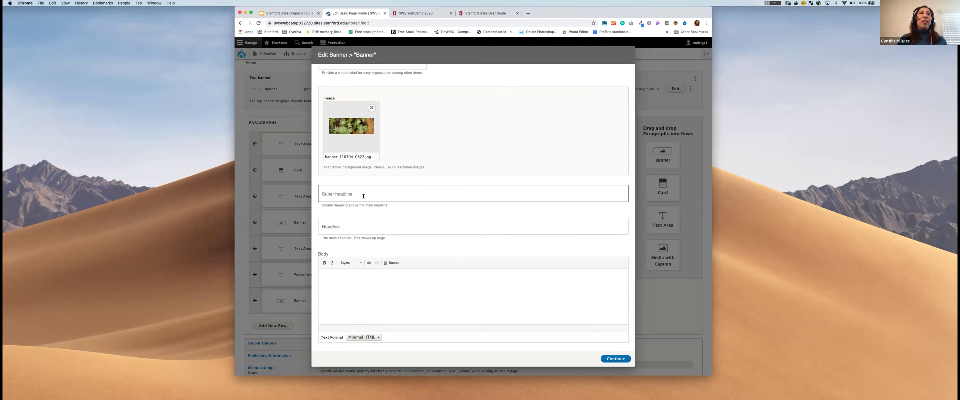
pyautogui.click(363, 194)
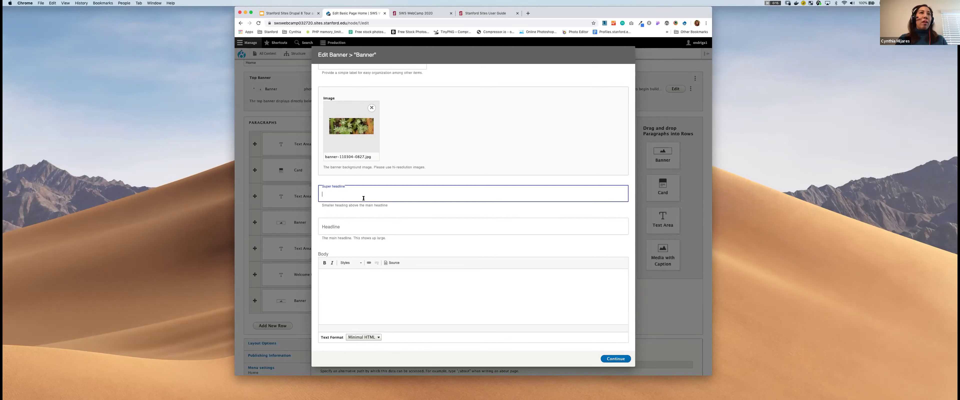
pyautogui.write('Stanford')
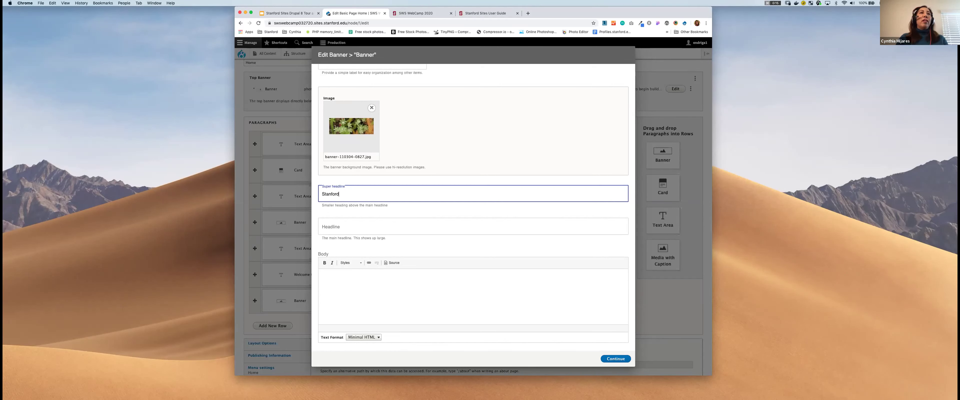
pyautogui.click(323, 226)
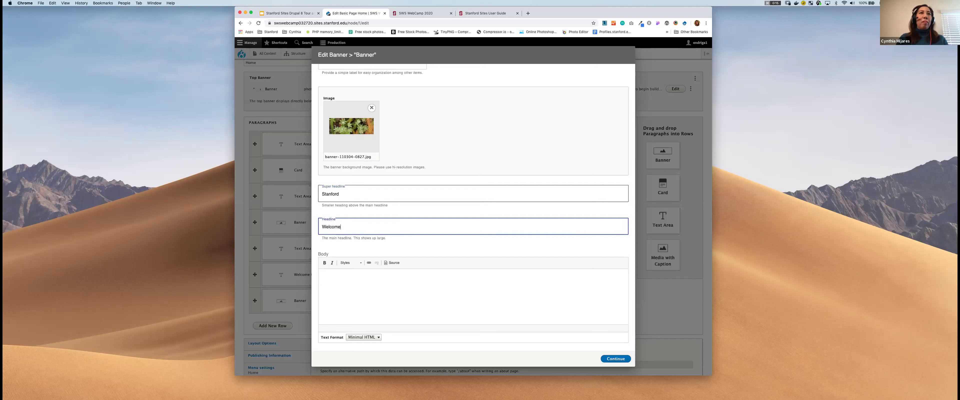
pyautogui.click(321, 275)
pyautogui.write('Hell')
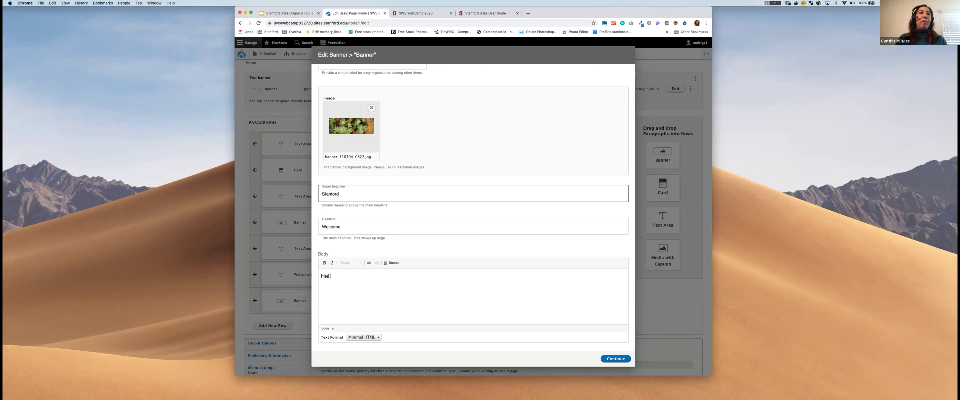
pyautogui.write('o Wen')
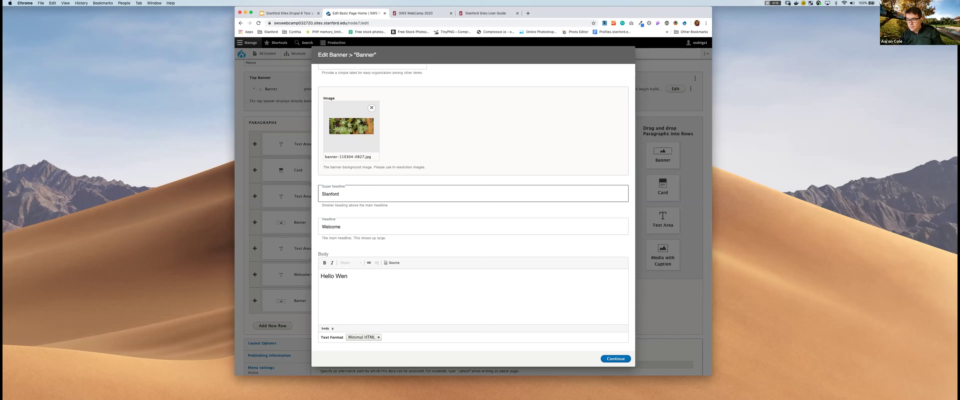
pyautogui.press('BackSpace')
pyautogui.write('Cam')
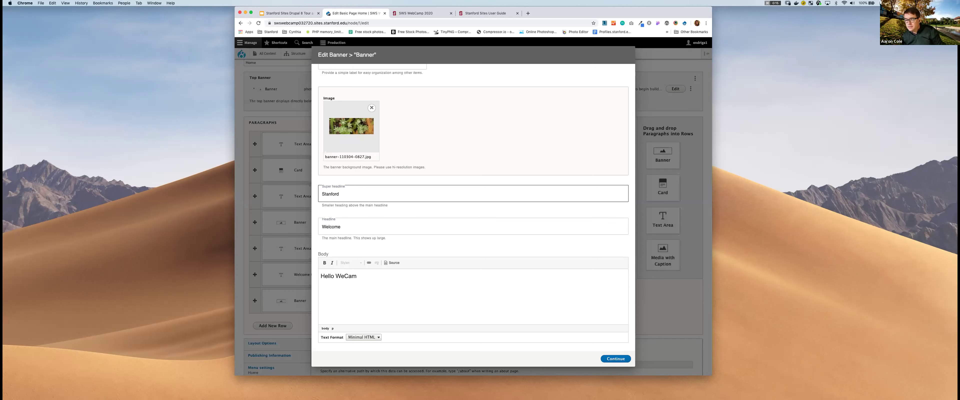
pyautogui.press('BackSpace')
pyautogui.press('BackSpace')
pyautogui.press('BackSpace')
pyautogui.write('bCa,')
pyautogui.write('mp')
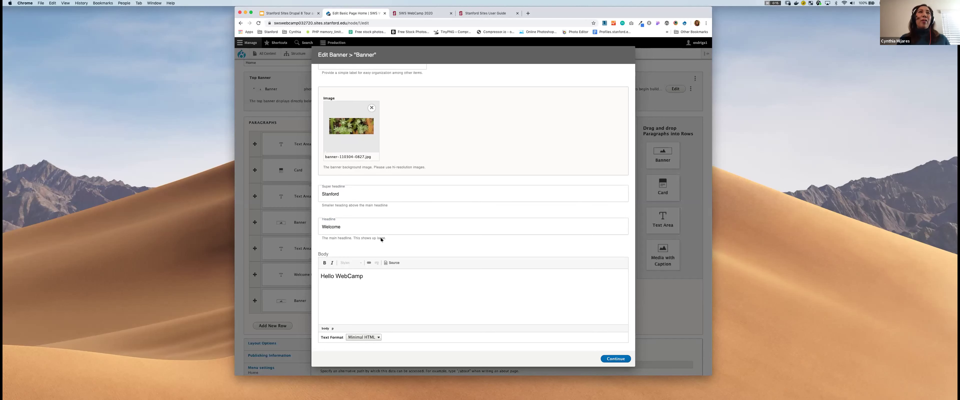
# - Confirm the banner settings and save the Home page
pyautogui.scroll(-4, 381, 238)
pyautogui.scroll(-1, 381, 238)
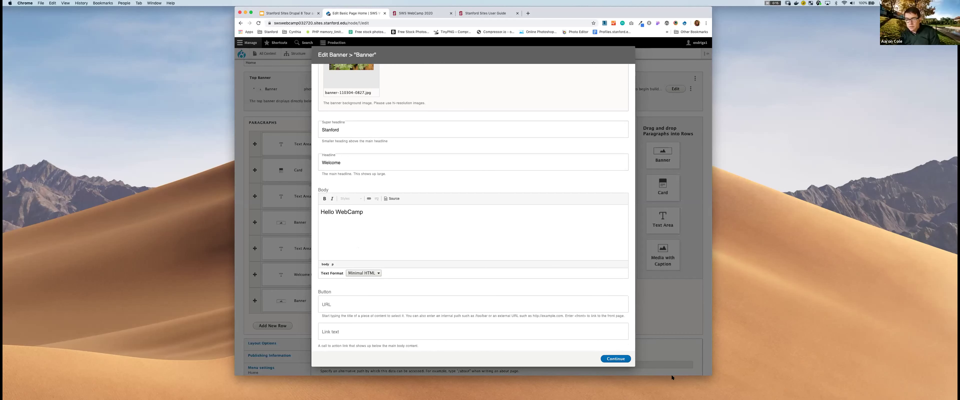
pyautogui.moveTo(673, 376); pyautogui.dragTo(675, 310)
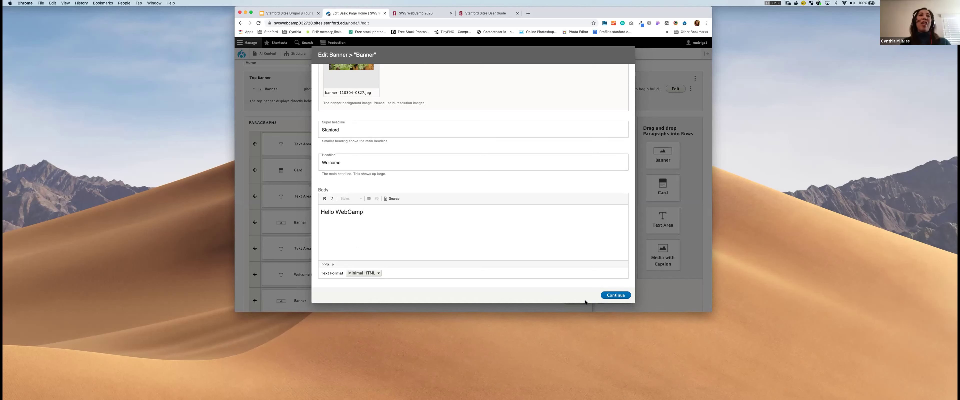
pyautogui.click(616, 295)
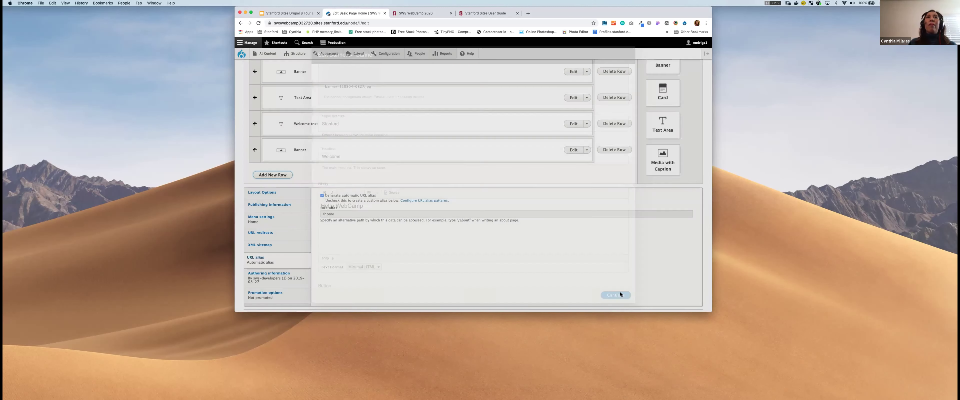
pyautogui.scroll(-3, 466, 264)
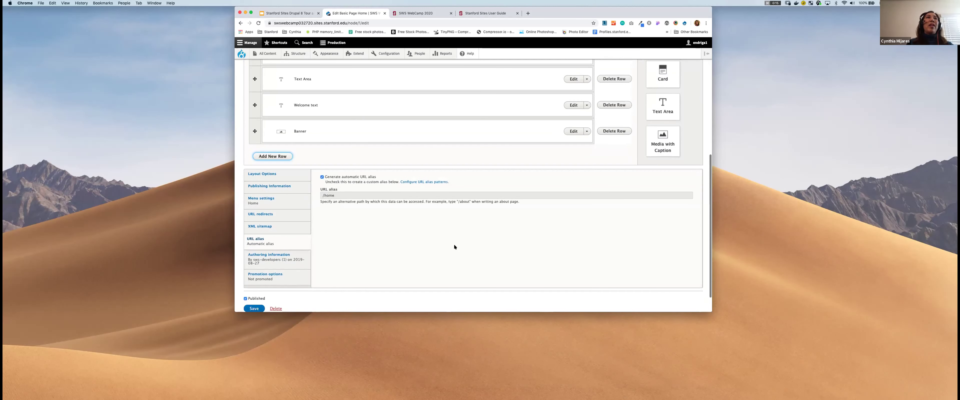
pyautogui.click(257, 287)
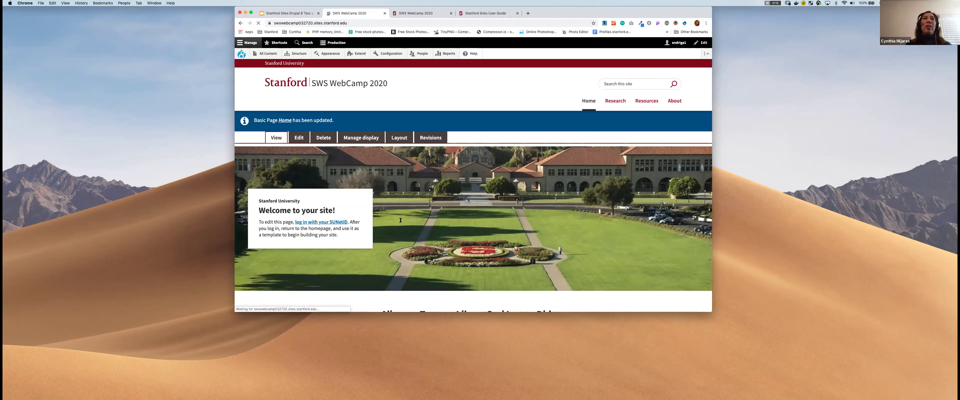
pyautogui.scroll(-15, 401, 220)
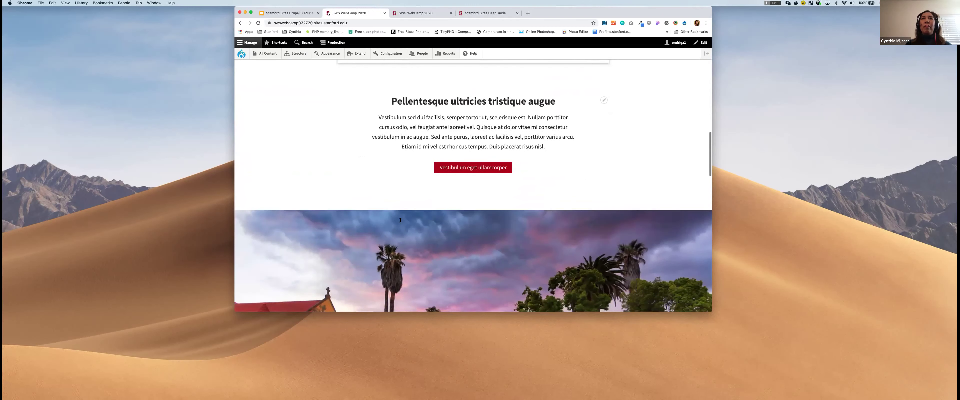
pyautogui.scroll(-15, 401, 221)
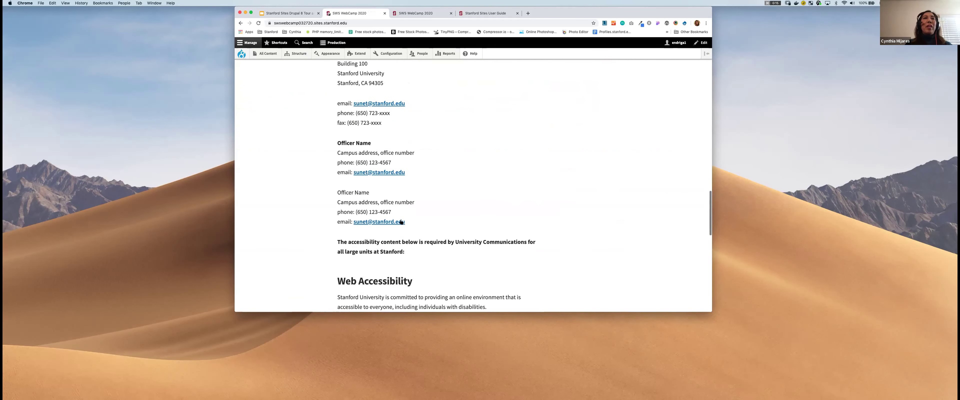
pyautogui.scroll(-5, 401, 222)
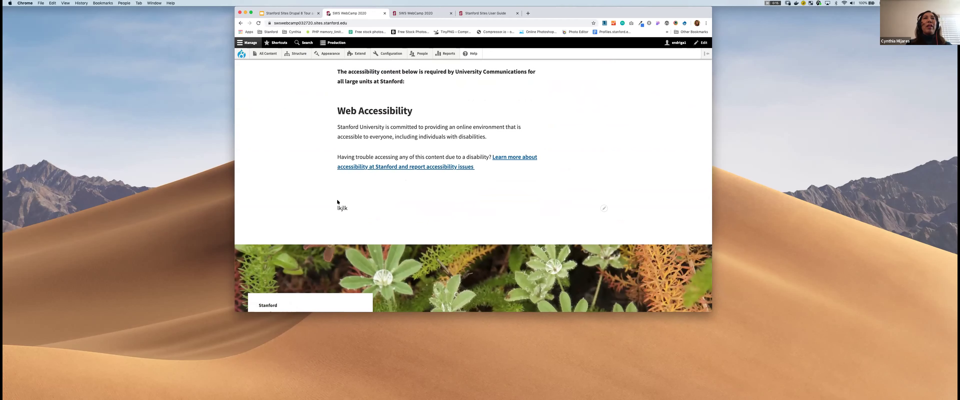
pyautogui.scroll(-5, 338, 201)
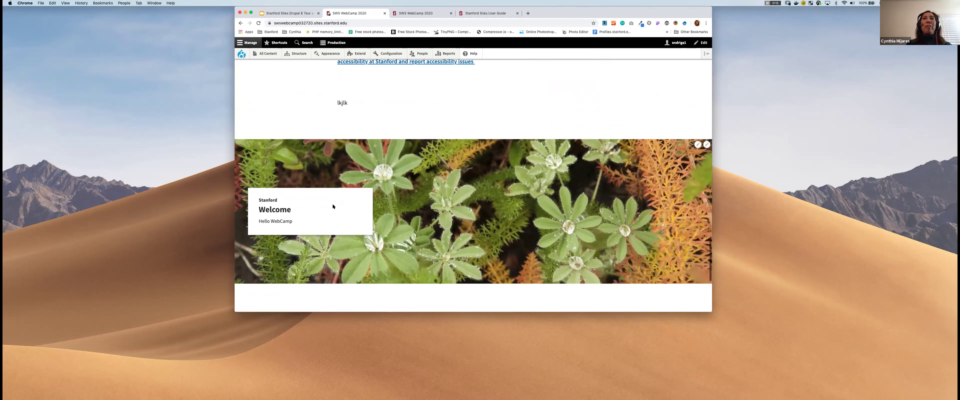
pyautogui.scroll(-2, 343, 228)
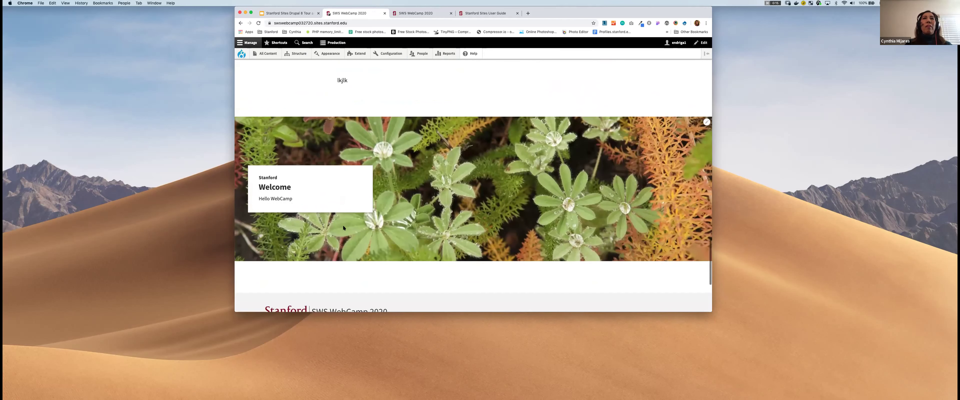
pyautogui.scroll(-2, 343, 228)
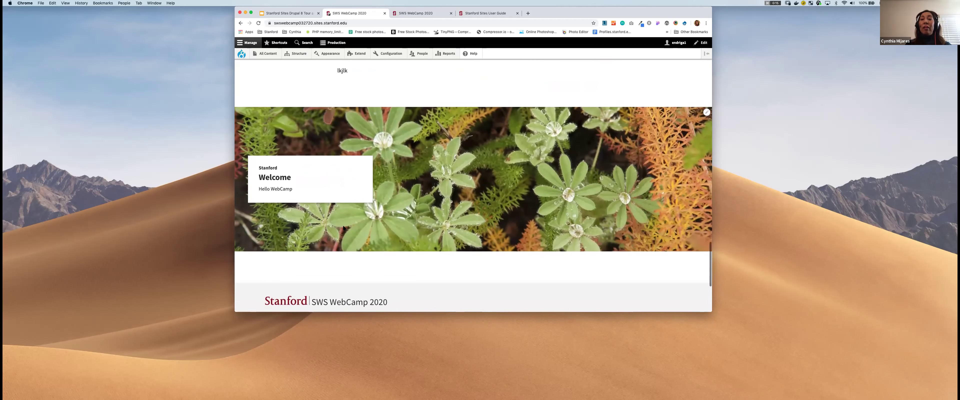
pyautogui.scroll(4, 343, 227)
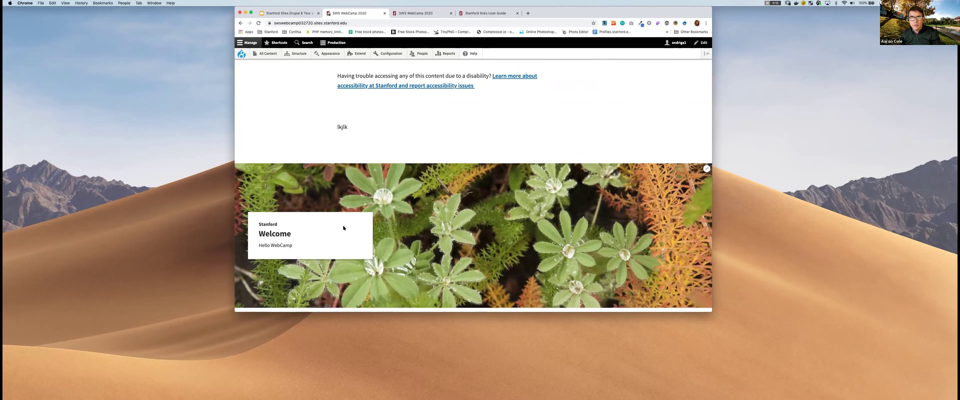
pyautogui.scroll(20, 343, 228)
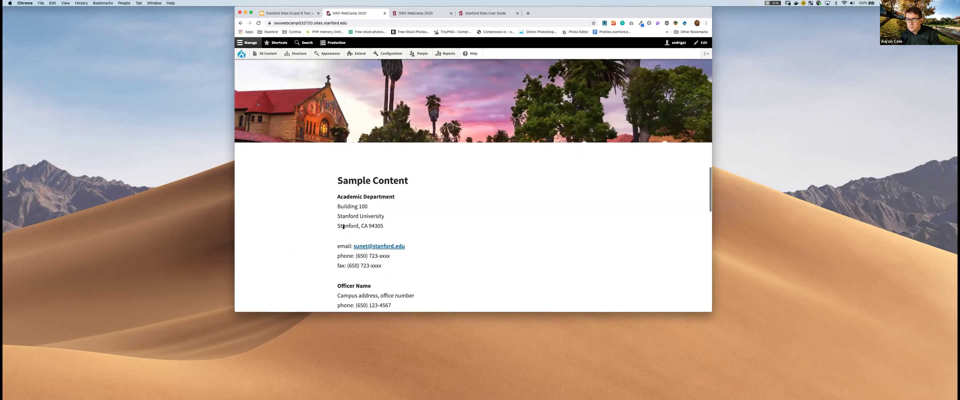
pyautogui.scroll(10, 343, 226)
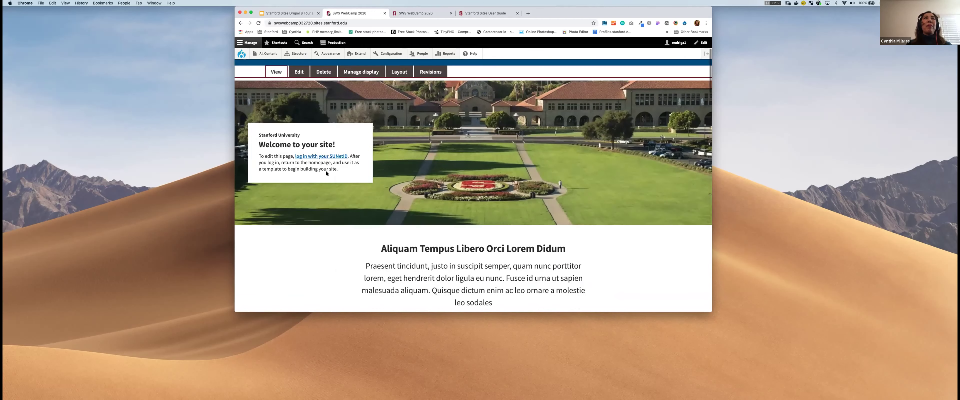
# - Edit the homepage and try a Media with Caption paragraph in the empty row, choosing no media
pyautogui.click(300, 138)
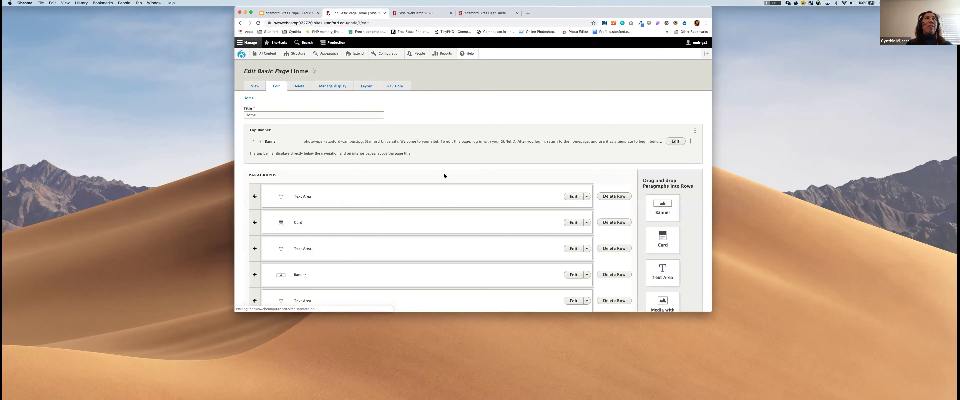
pyautogui.scroll(-10, 444, 176)
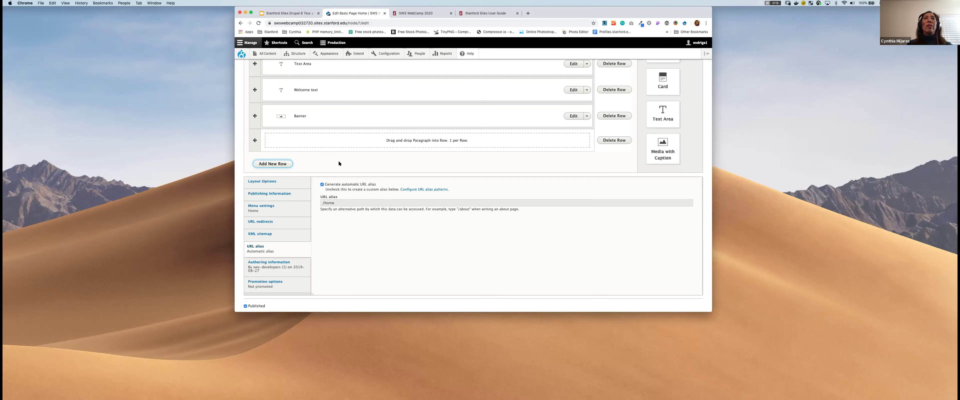
pyautogui.scroll(1, 430, 146)
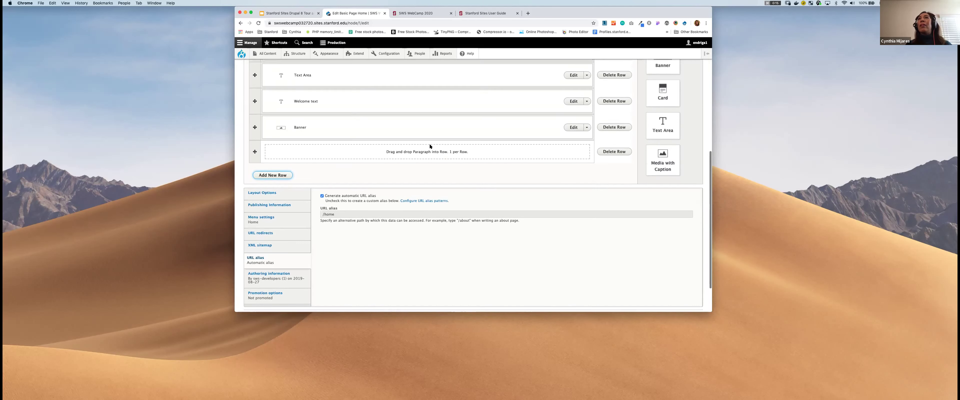
pyautogui.scroll(2, 429, 146)
pyautogui.moveTo(664, 177); pyautogui.dragTo(544, 173)
pyautogui.click(339, 124)
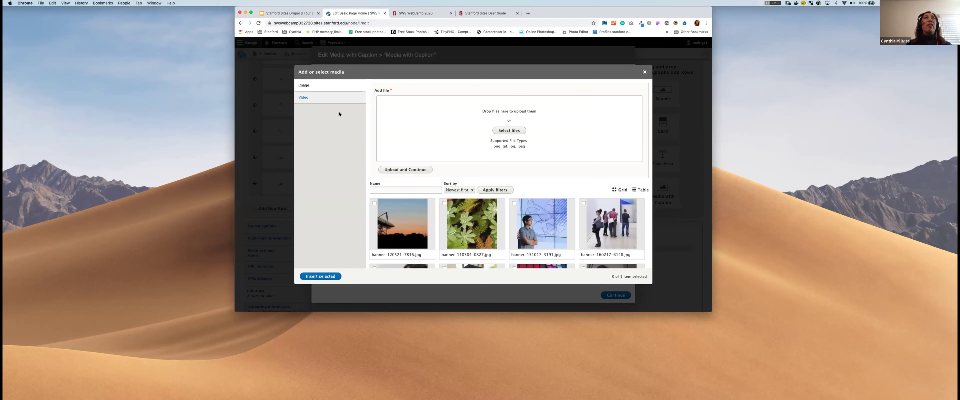
pyautogui.click(645, 72)
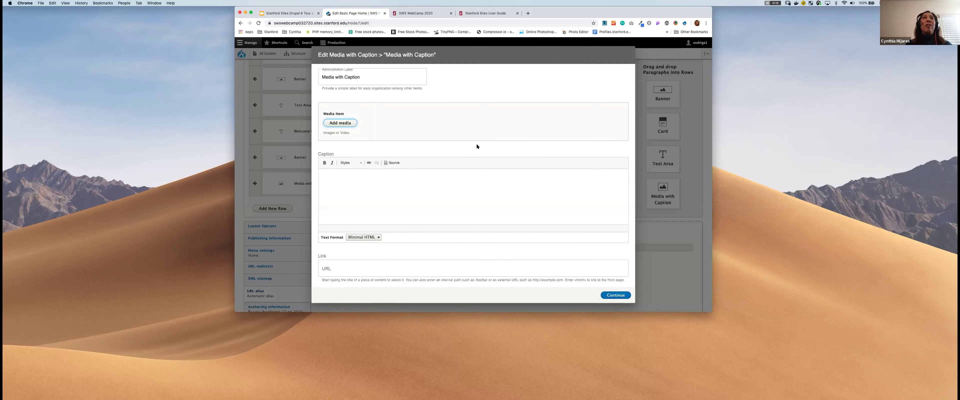
# - Delete the trial Media with Caption row and add a fresh empty row at the bottom
pyautogui.scroll(-1, 461, 216)
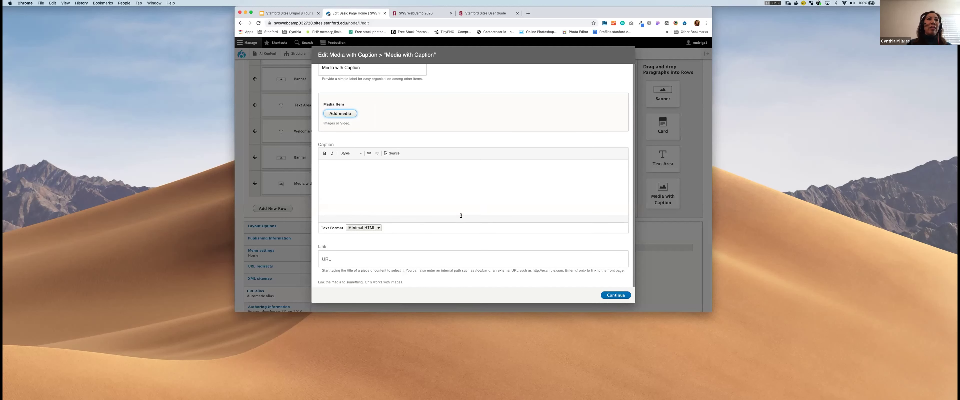
pyautogui.click(629, 297)
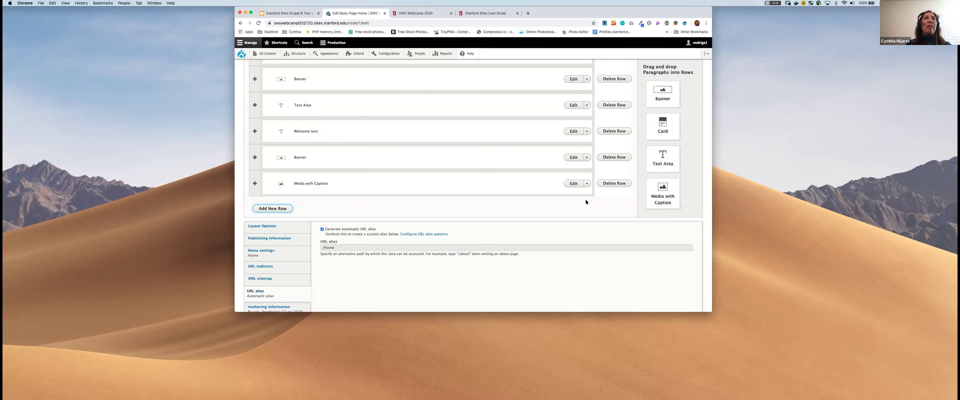
pyautogui.click(616, 184)
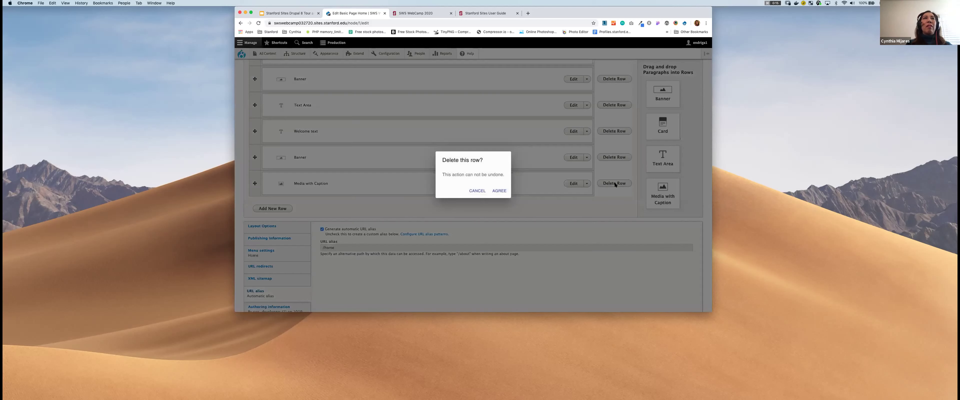
pyautogui.click(498, 191)
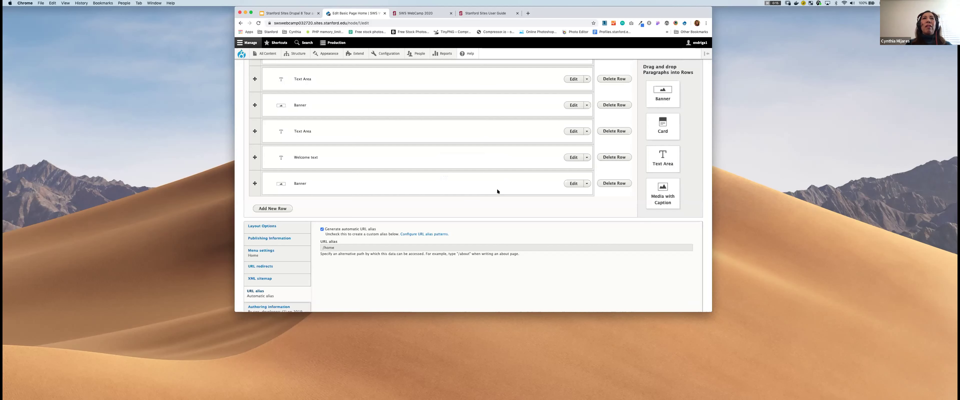
pyautogui.click(274, 209)
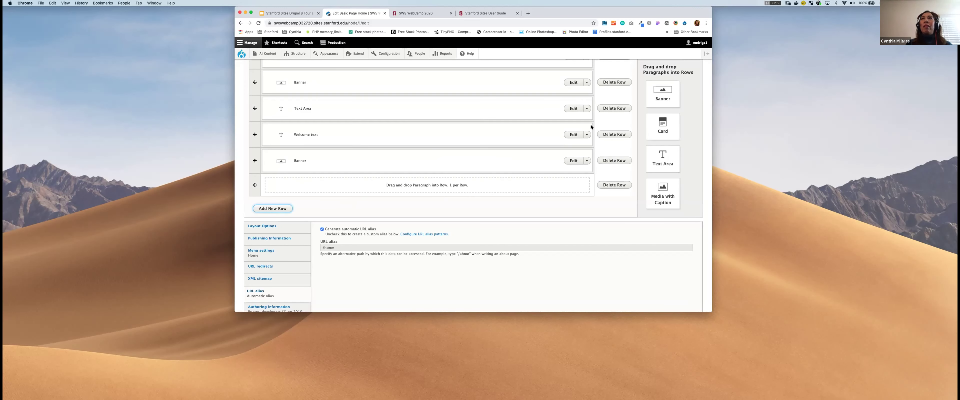
# - Place a Text Area paragraph in the bottom row and browse the media library's File and Video tabs without inserting
pyautogui.moveTo(658, 153); pyautogui.dragTo(561, 184)
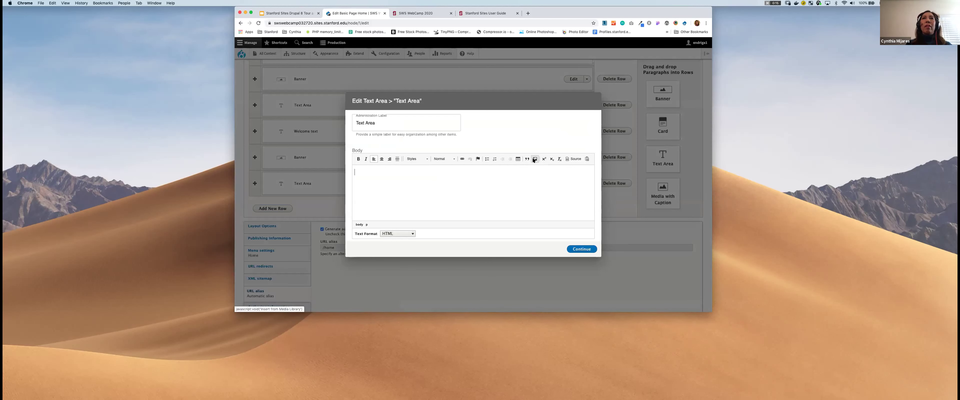
pyautogui.click(535, 159)
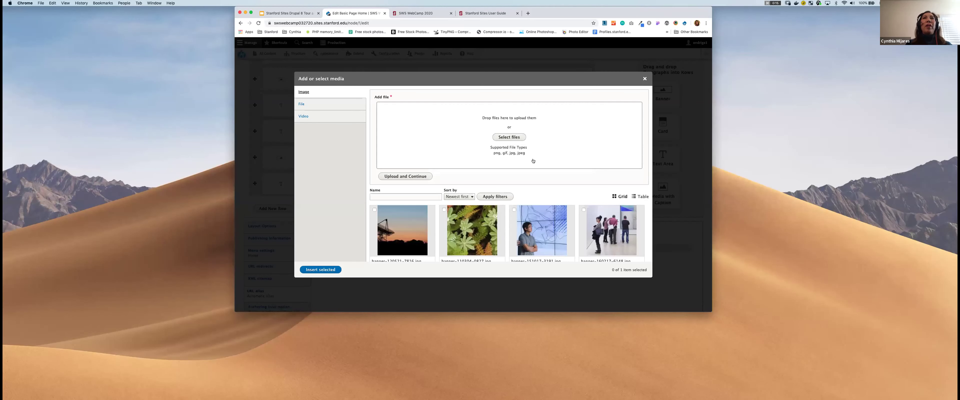
pyautogui.click(645, 79)
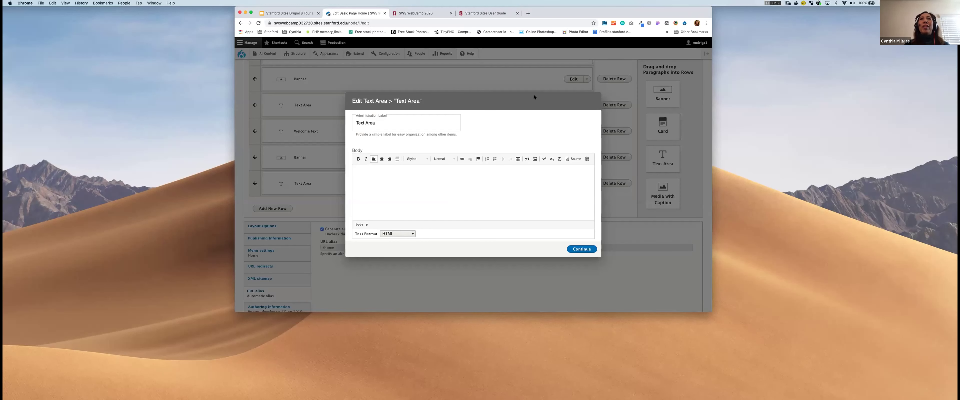
pyautogui.click(535, 160)
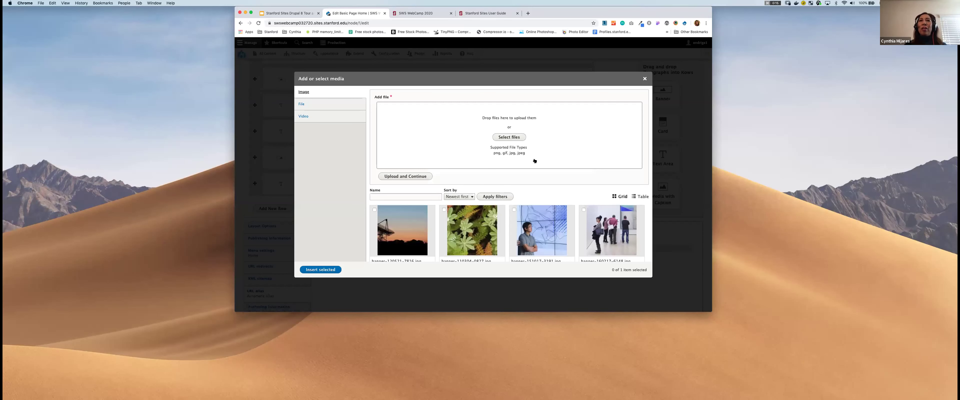
pyautogui.click(312, 106)
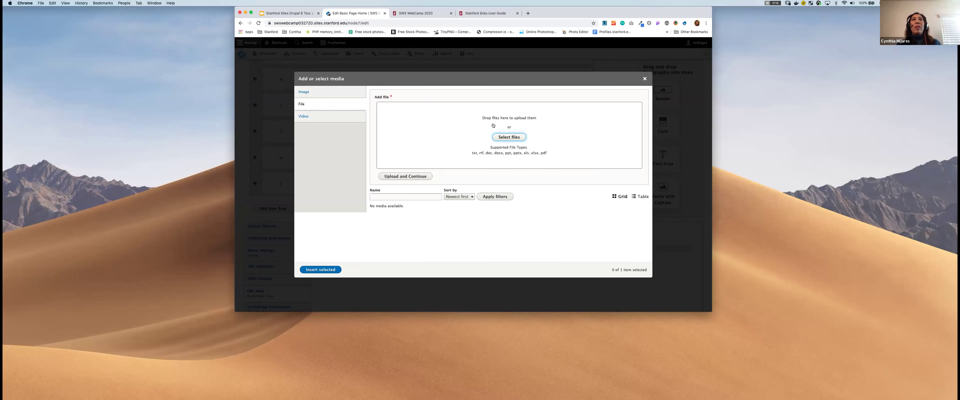
pyautogui.click(330, 117)
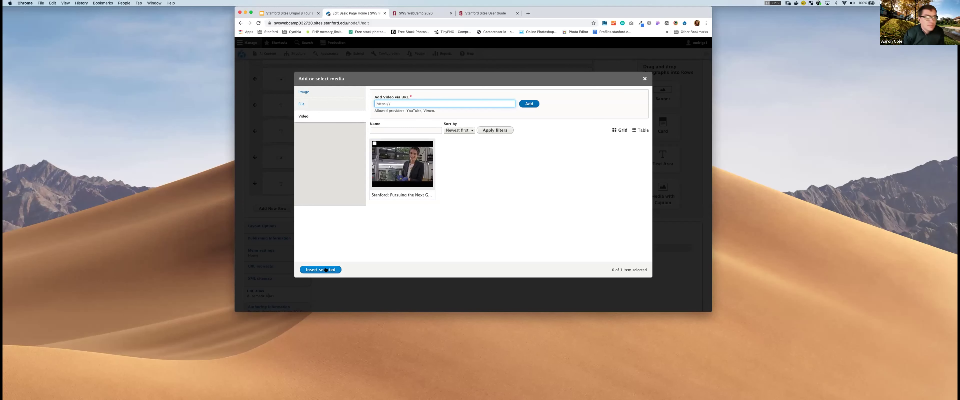
pyautogui.click(326, 270)
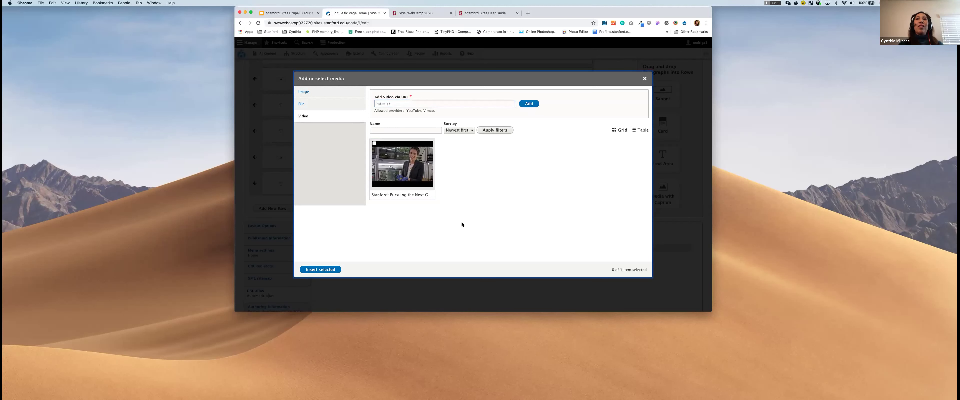
pyautogui.click(645, 78)
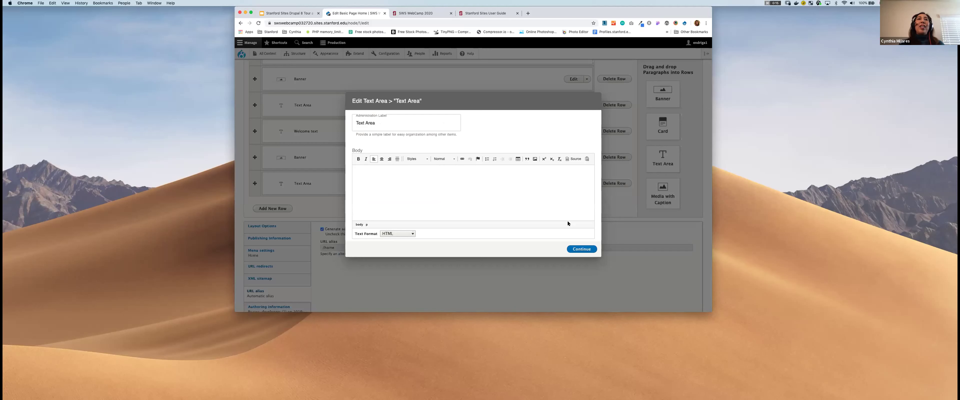
# - Close the Text Area editor, then return to the home page view, discarding unsaved edits
pyautogui.click(578, 249)
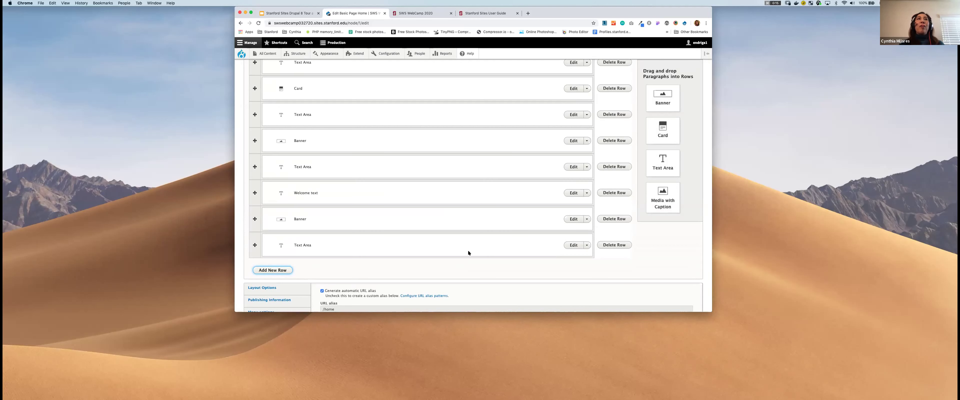
pyautogui.scroll(2, 469, 253)
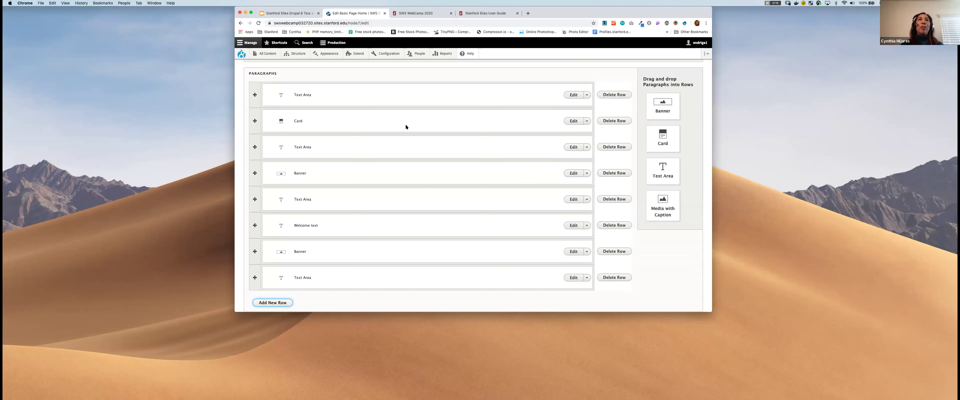
pyautogui.scroll(-5, 394, 232)
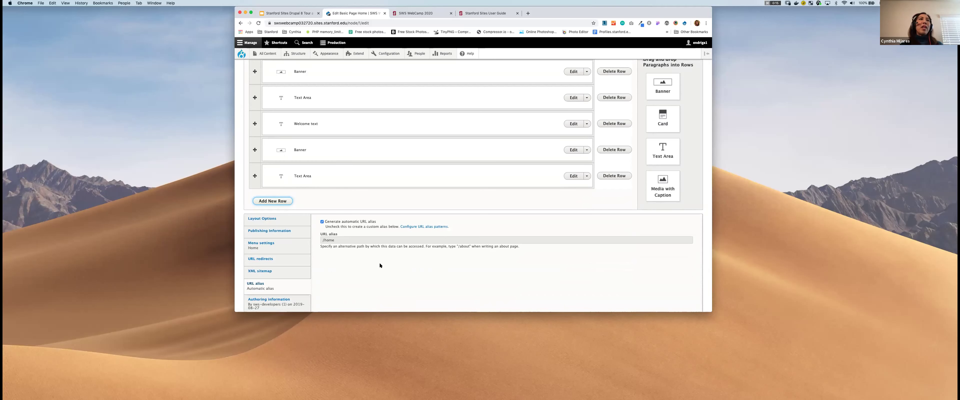
pyautogui.scroll(-1, 380, 265)
pyautogui.scroll(6, 369, 248)
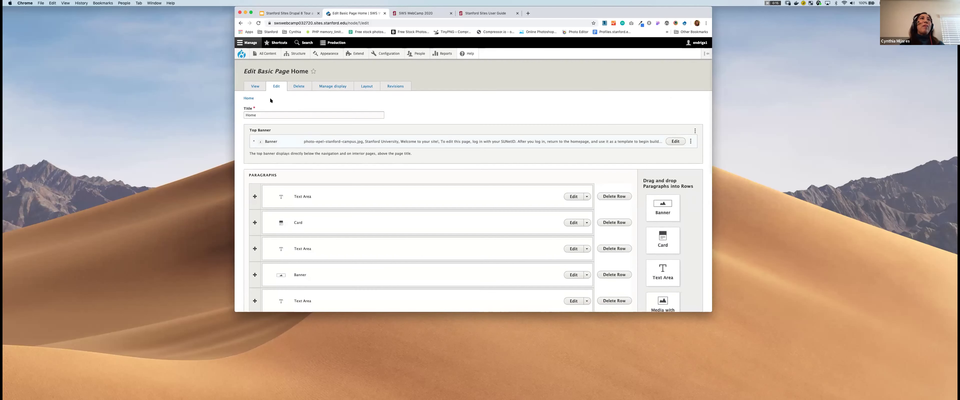
pyautogui.click(255, 87)
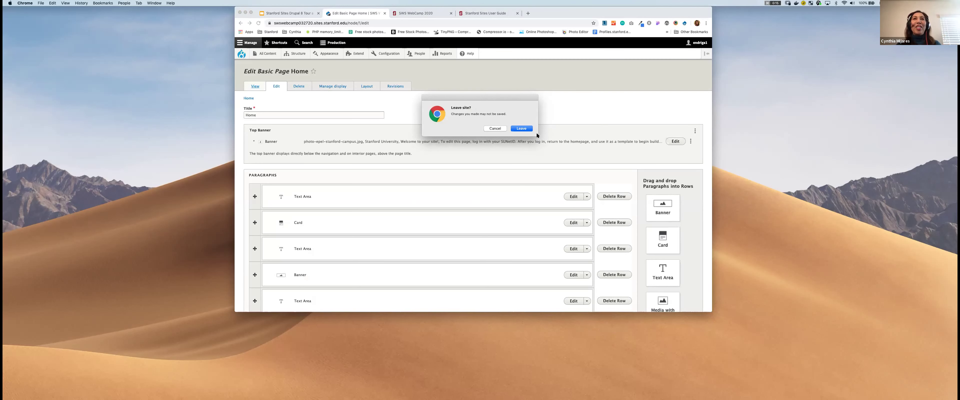
pyautogui.click(522, 129)
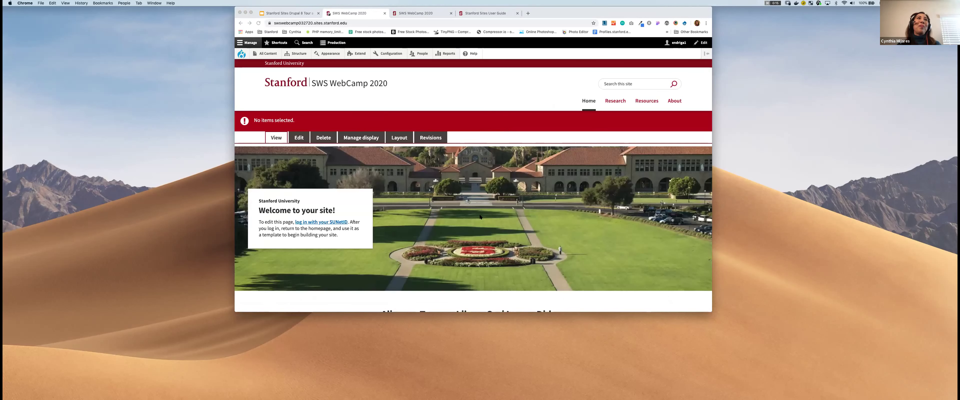
# - Go to the Resources page and open Bulleted & Numbered Lists from its side menu
pyautogui.scroll(-1, 480, 216)
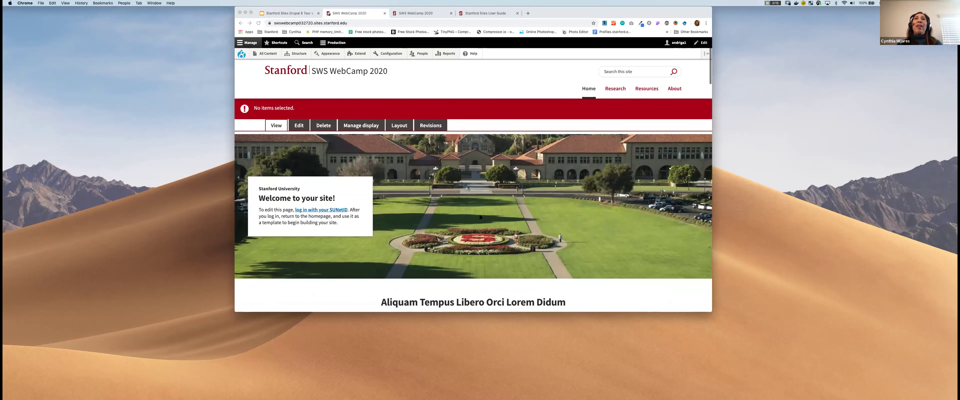
pyautogui.scroll(-1, 480, 217)
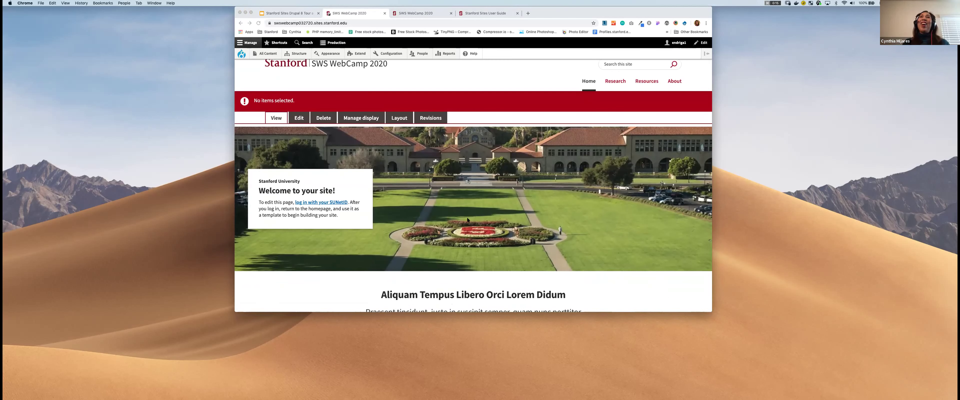
pyautogui.scroll(-1, 413, 230)
pyautogui.scroll(2, 412, 230)
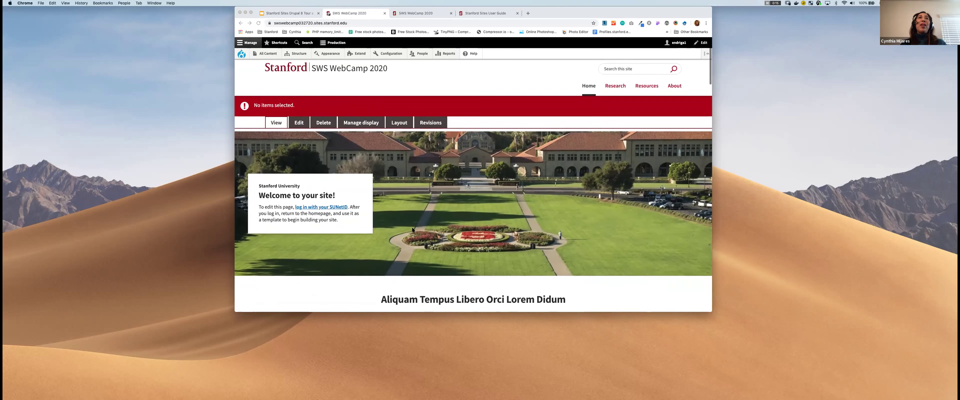
pyautogui.click(651, 86)
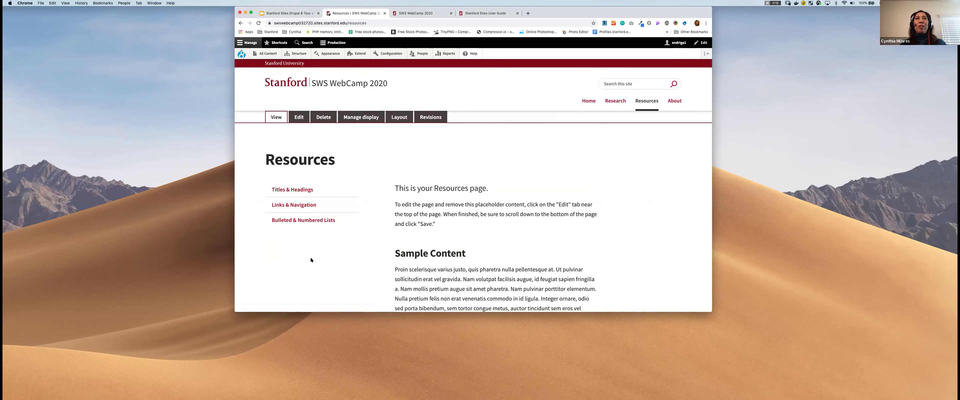
pyautogui.click(317, 224)
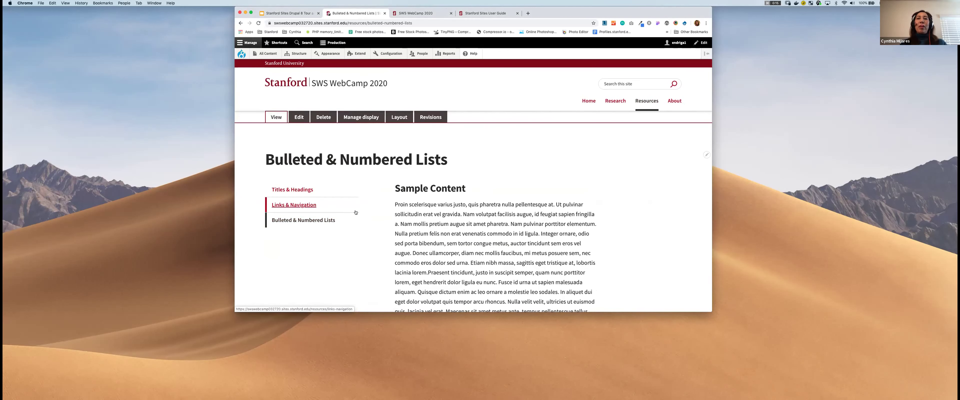
# - Keep the Bulleted & Numbered Lists menu link under Resources, reorder it after Links & Navigation, and save
pyautogui.click(300, 118)
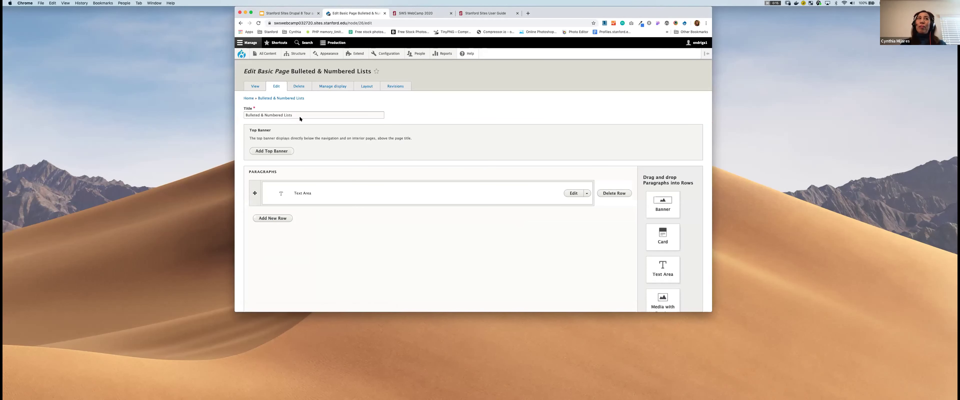
pyautogui.scroll(-1, 342, 234)
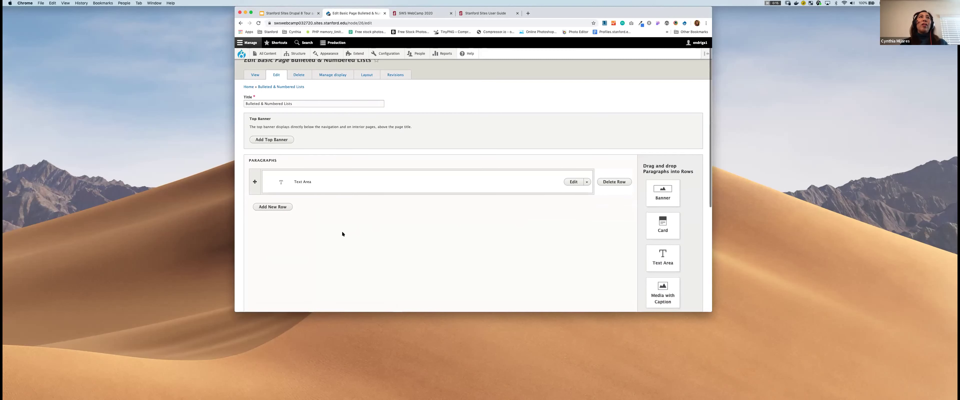
pyautogui.scroll(-5, 342, 235)
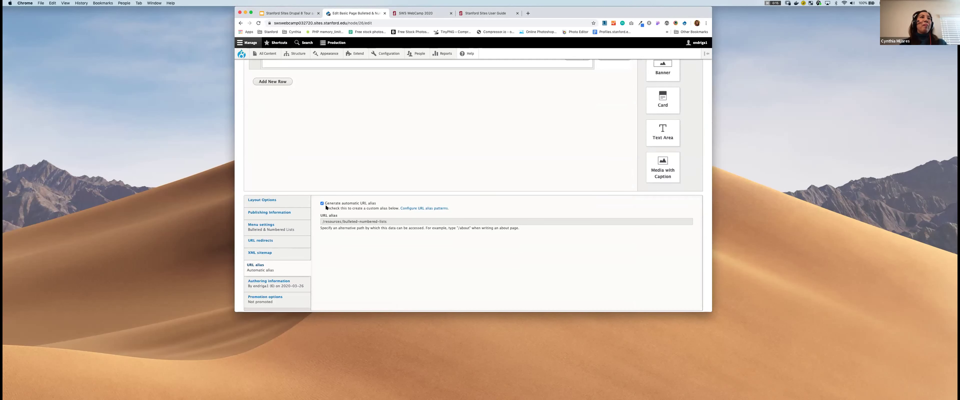
pyautogui.click(283, 228)
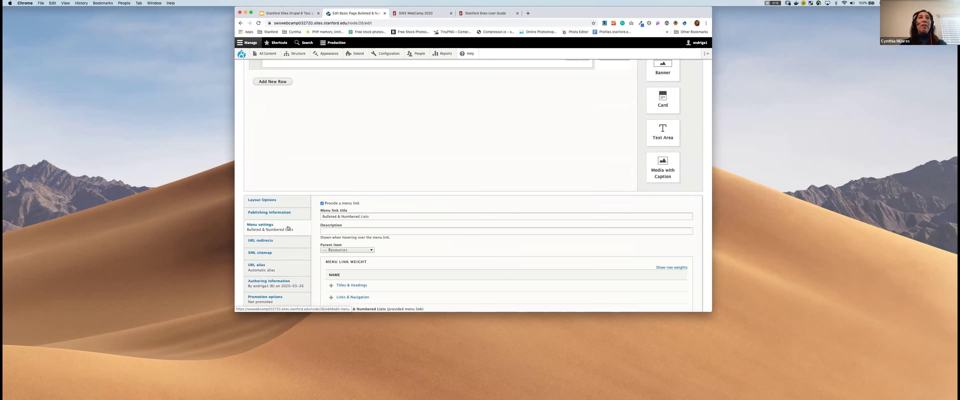
pyautogui.scroll(-3, 431, 222)
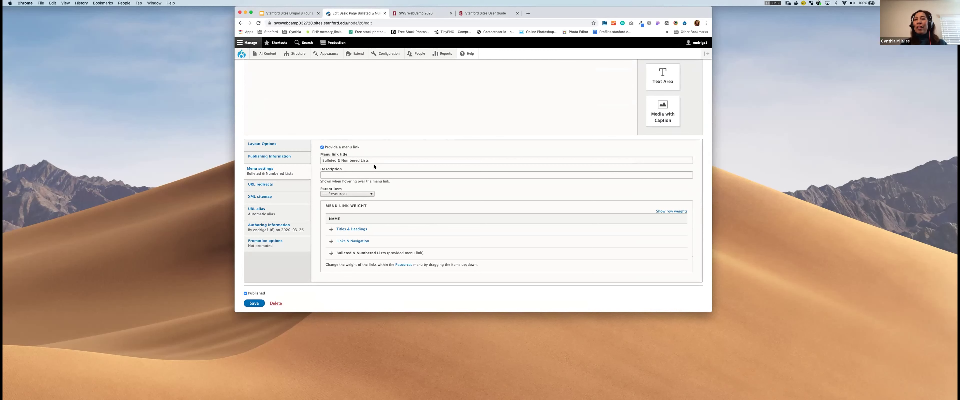
pyautogui.click(371, 194)
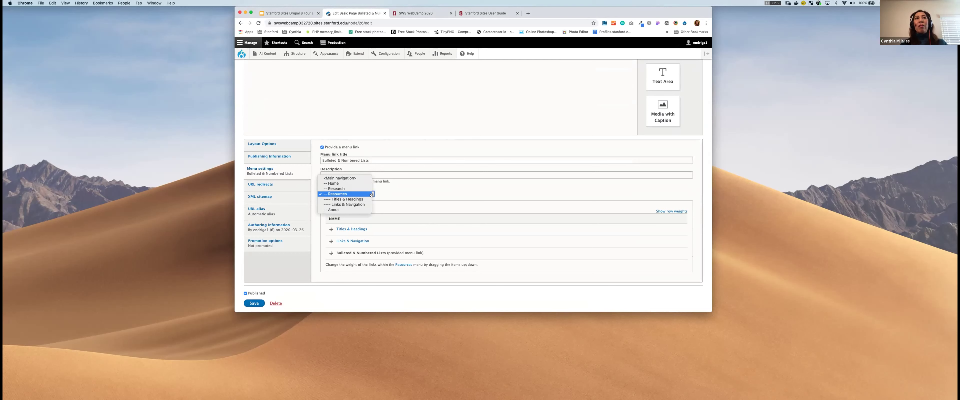
pyautogui.click(395, 193)
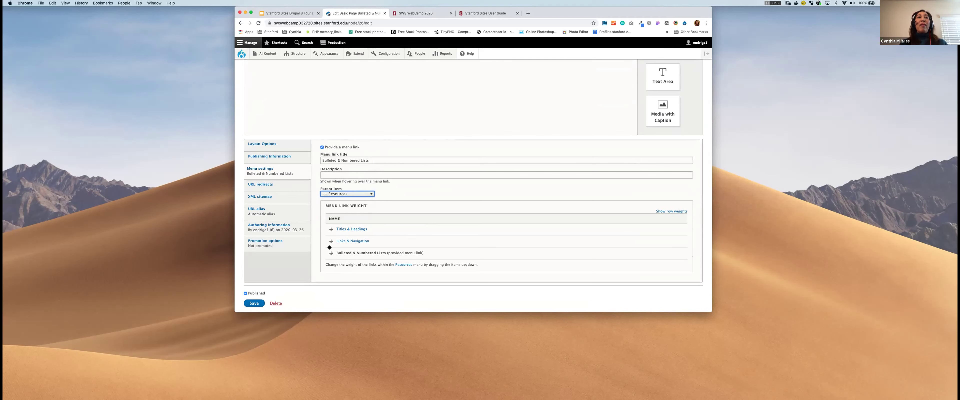
pyautogui.click(404, 191)
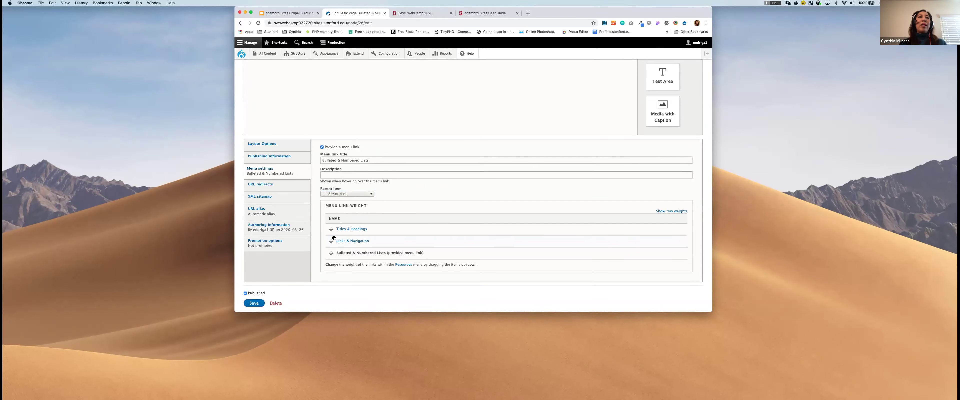
pyautogui.moveTo(331, 241)
pyautogui.mouseDown()
pyautogui.moveTo(330, 253)
pyautogui.moveTo(330, 229)
pyautogui.moveTo(330, 255)
pyautogui.moveTo(331, 242)
pyautogui.mouseUp()
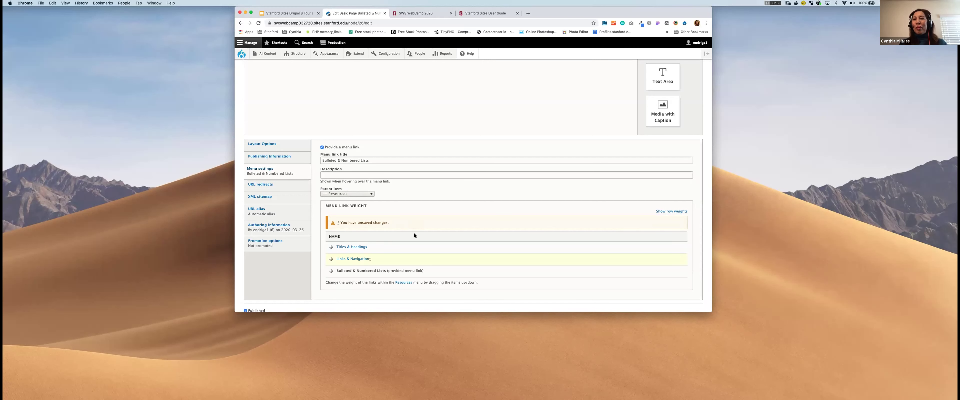
pyautogui.scroll(-2, 379, 257)
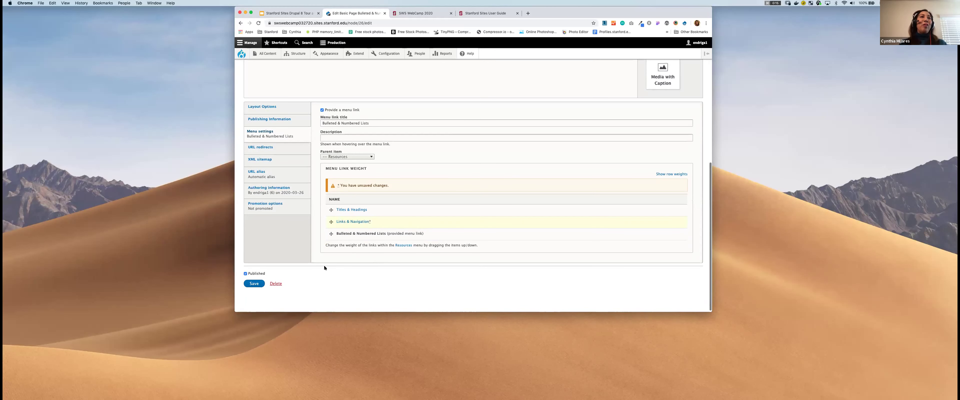
pyautogui.click(255, 284)
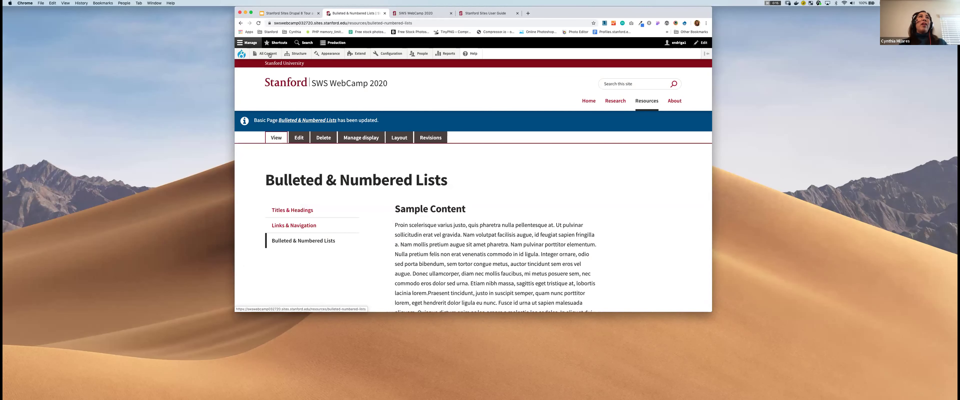
# - Reveal the Basic Page option under All Content > Add content in the admin toolbar
pyautogui.moveTo(270, 55)
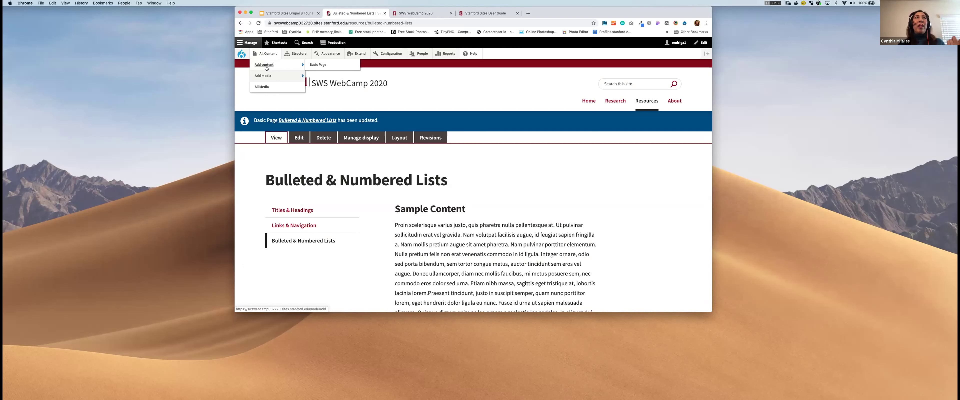
pyautogui.moveTo(262, 77)
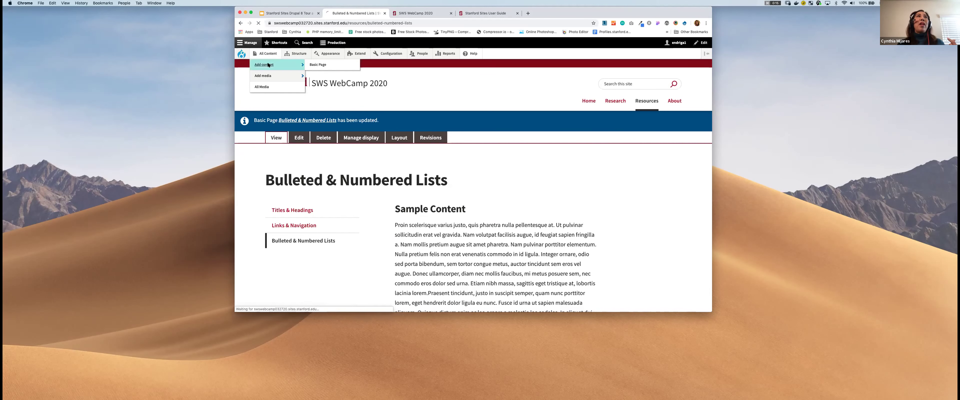
# - Start a new Basic Page titled 'WebCamp 2020 Yay!'
pyautogui.click(317, 65)
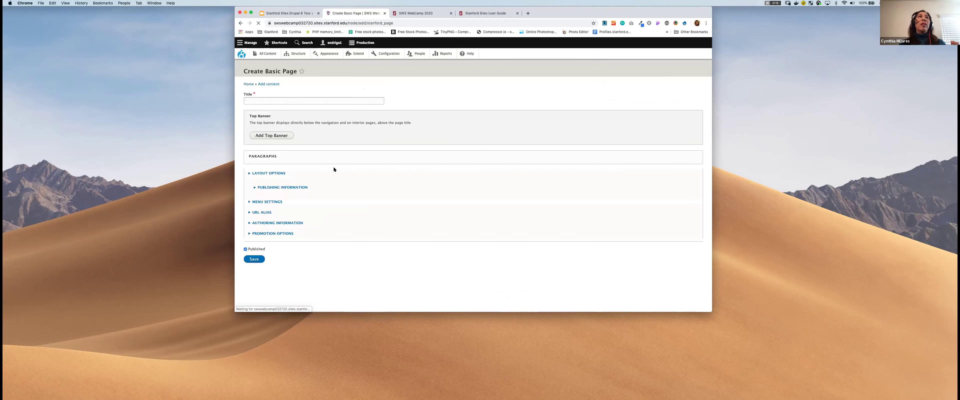
pyautogui.click(306, 100)
pyautogui.write('W')
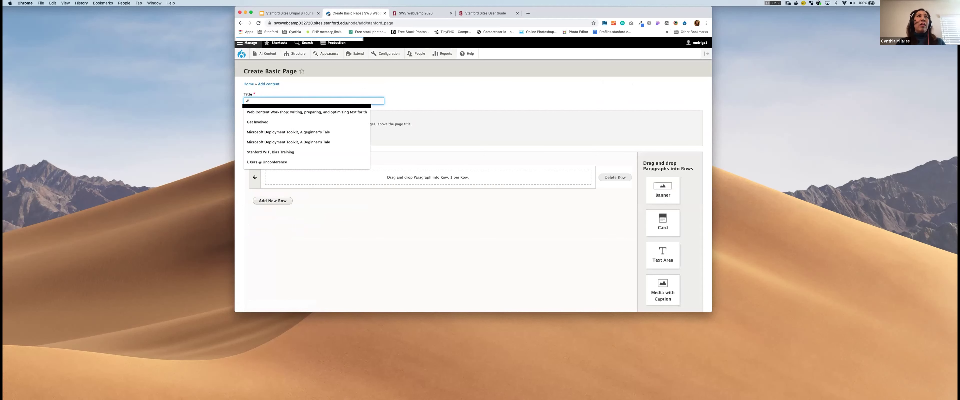
pyautogui.write('ebCamp')
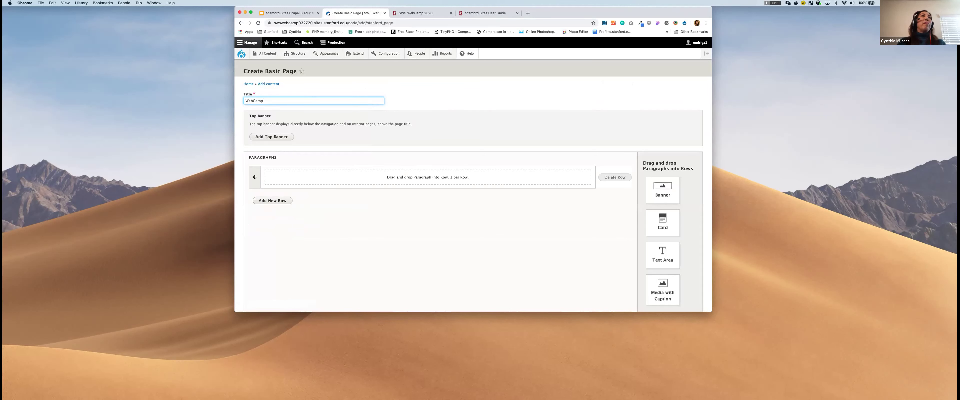
pyautogui.write(' 2020')
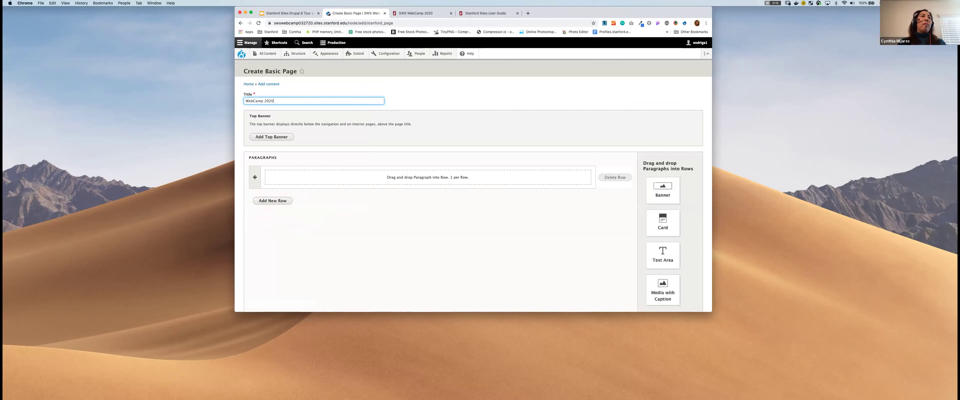
pyautogui.write(' Yay!')
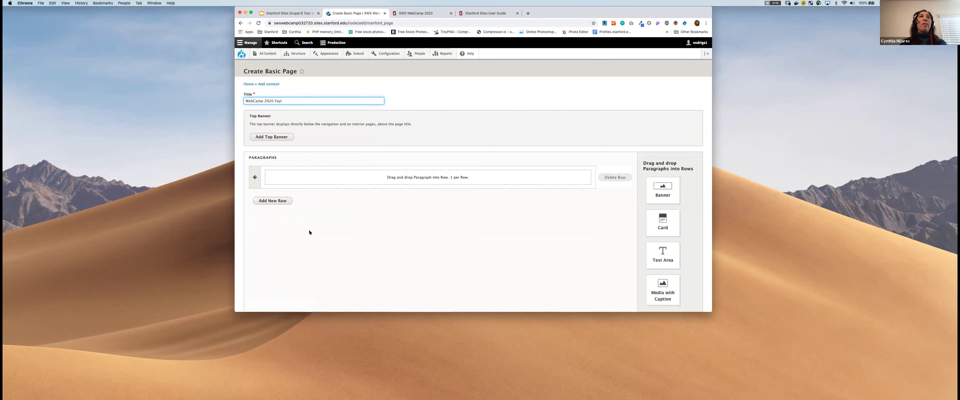
pyautogui.scroll(-2, 310, 232)
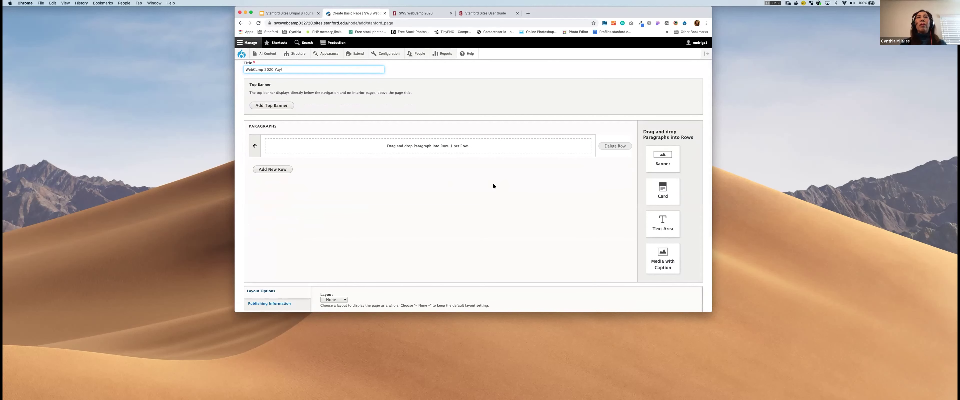
pyautogui.scroll(-3, 493, 184)
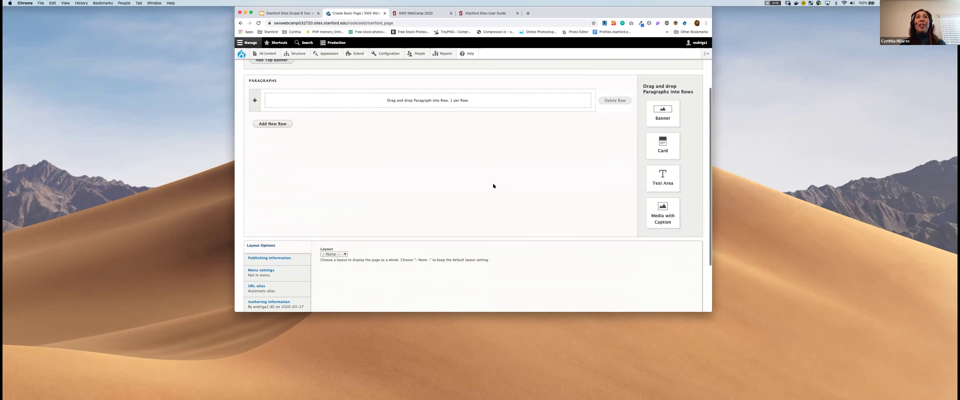
pyautogui.scroll(-3, 493, 186)
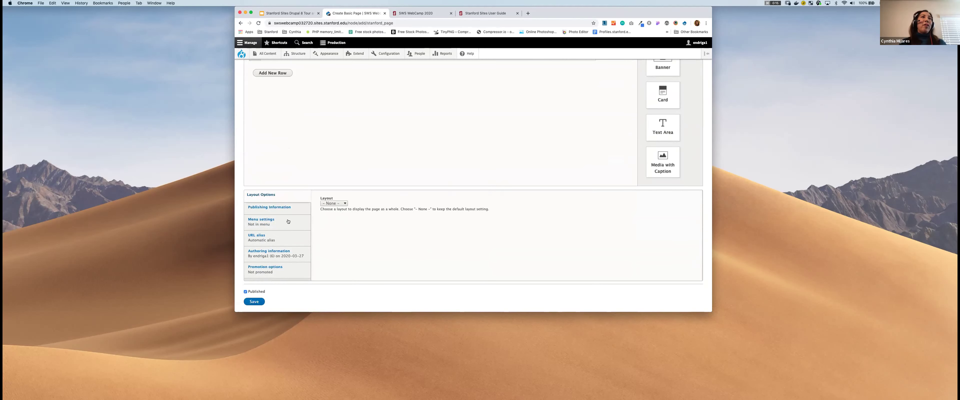
# - Give the page a menu link under Resources, placed after Bulleted & Numbered Lists
pyautogui.click(288, 222)
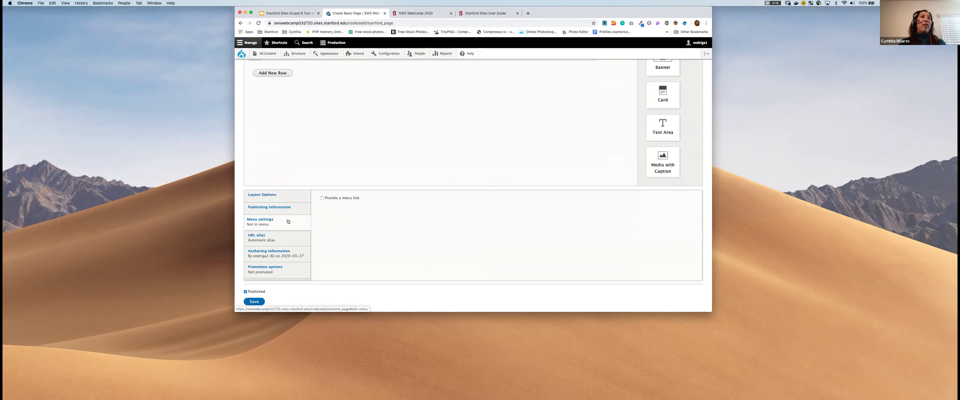
pyautogui.click(322, 199)
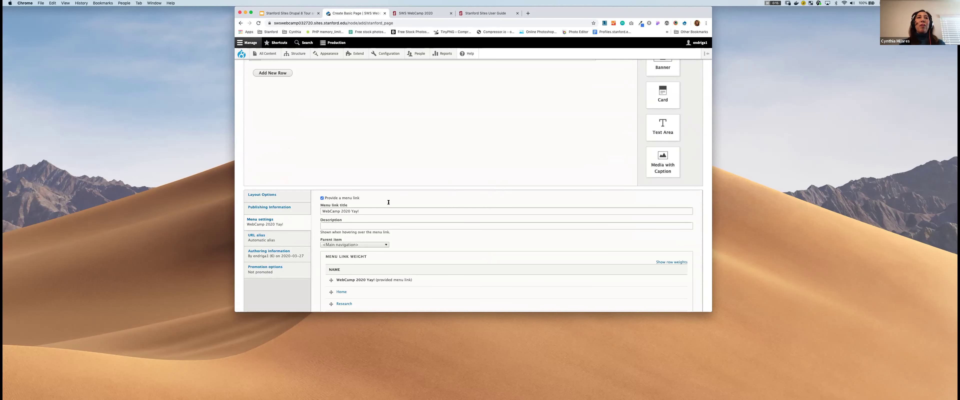
pyautogui.scroll(-2, 418, 213)
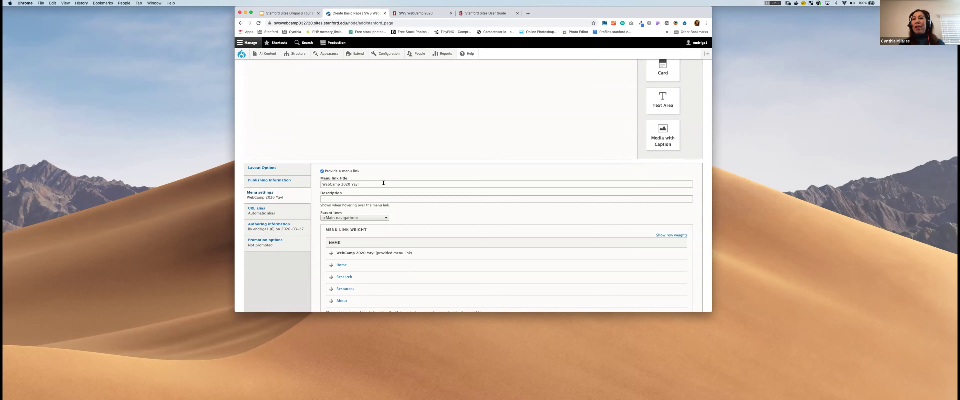
pyautogui.scroll(-3, 386, 184)
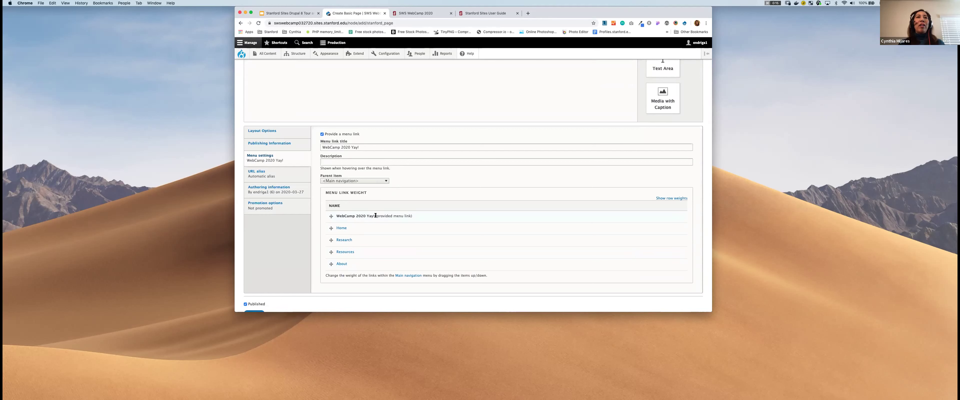
pyautogui.click(386, 181)
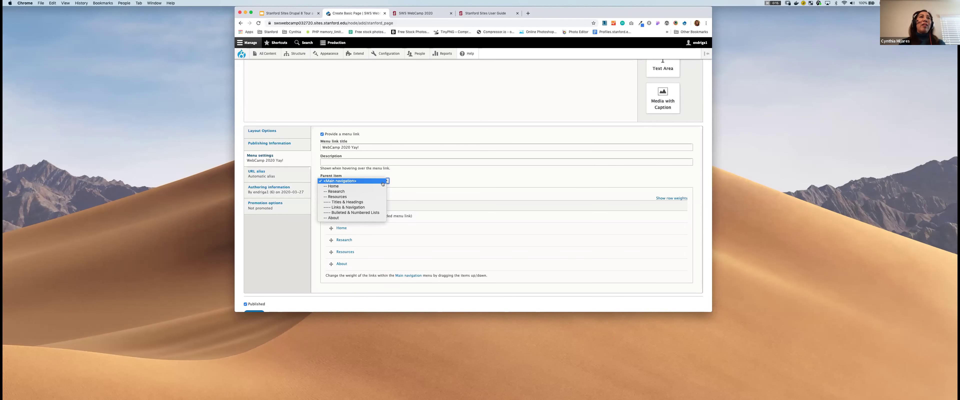
pyautogui.click(341, 197)
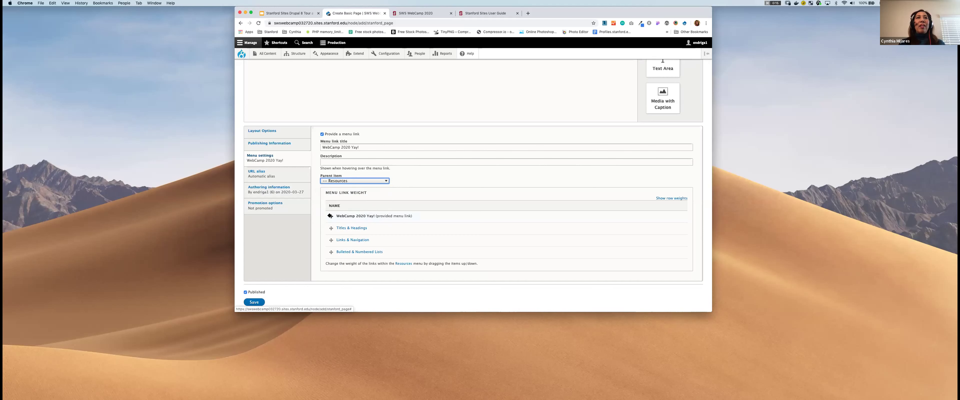
pyautogui.moveTo(331, 215); pyautogui.dragTo(331, 259)
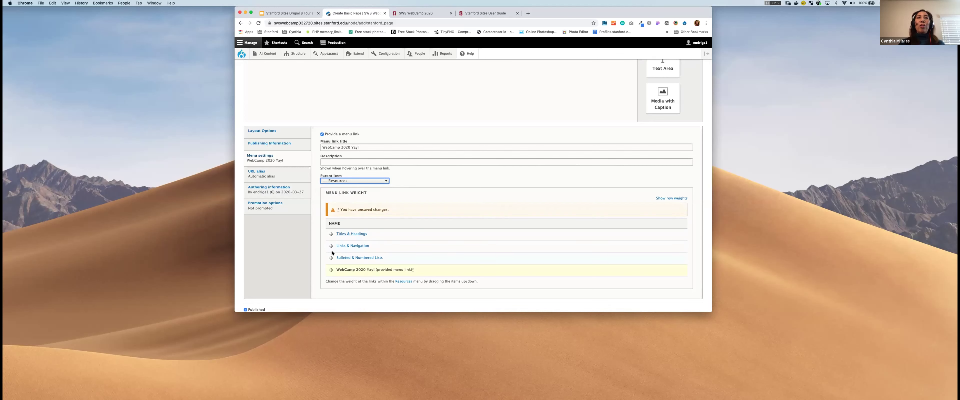
pyautogui.click(339, 275)
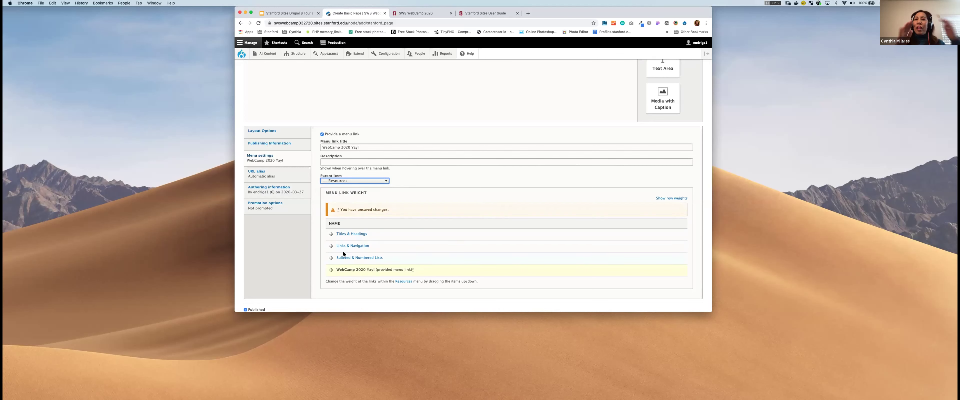
pyautogui.scroll(-2, 343, 251)
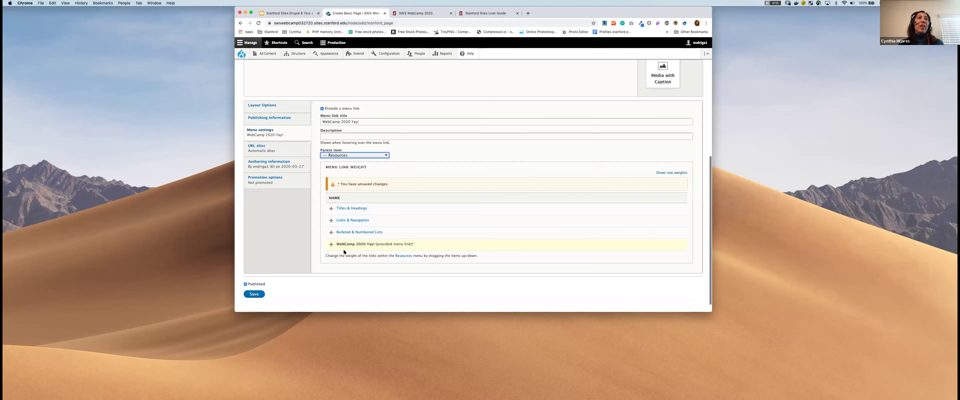
# - Save the new 'WebCamp 2020 Yay!' Basic Page and confirm it appears last in the Resources menu
pyautogui.click(253, 294)
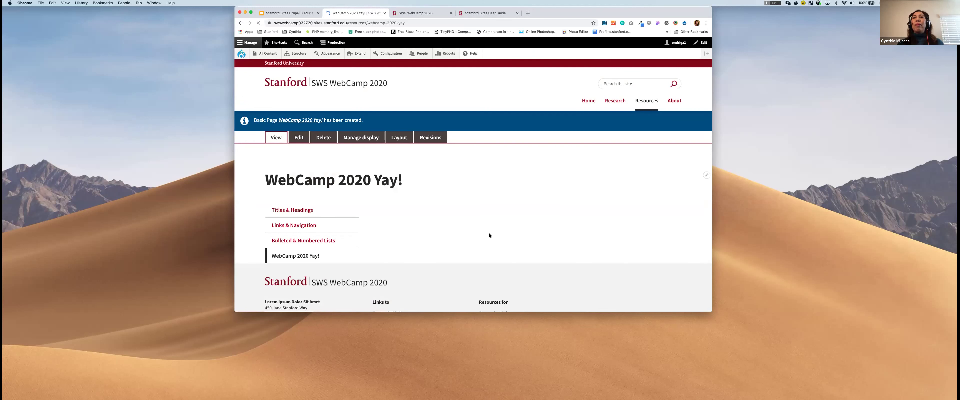
pyautogui.scroll(-2, 469, 213)
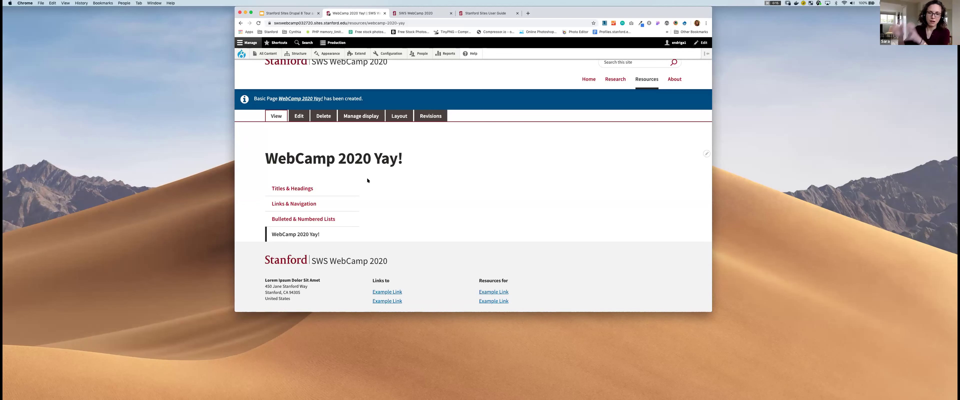
pyautogui.scroll(1, 318, 120)
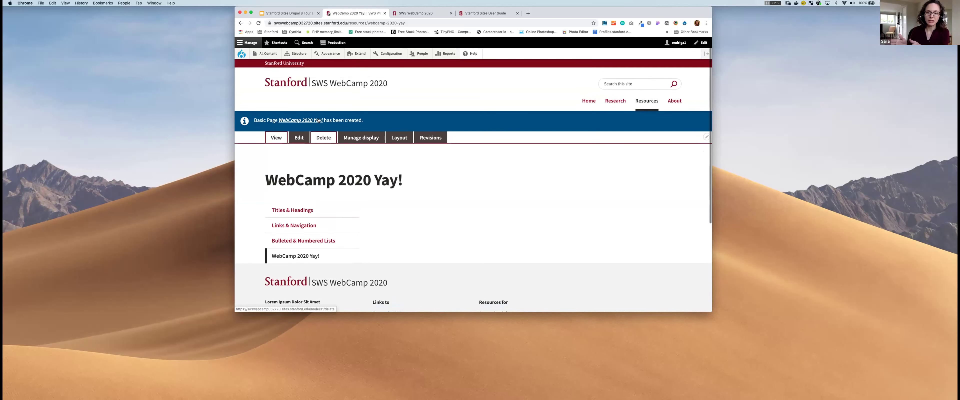
# - Return to the SWS WebCamp 2020 homepage through the site title in the header
pyautogui.click(337, 83)
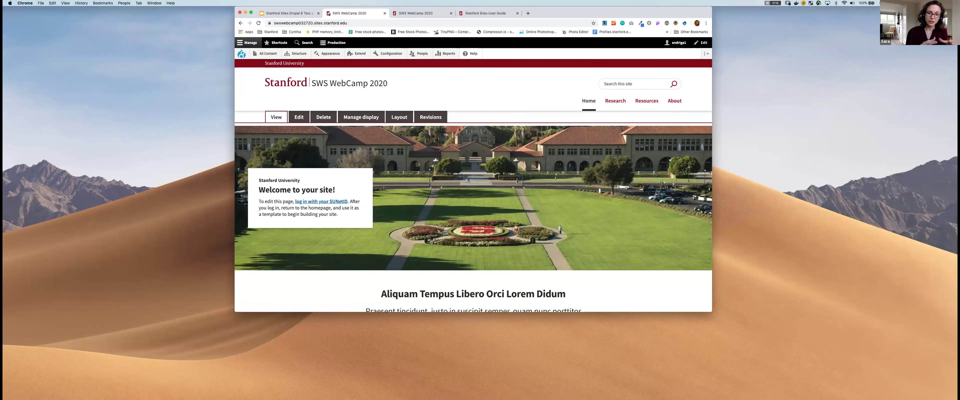
pyautogui.moveTo(646, 359)
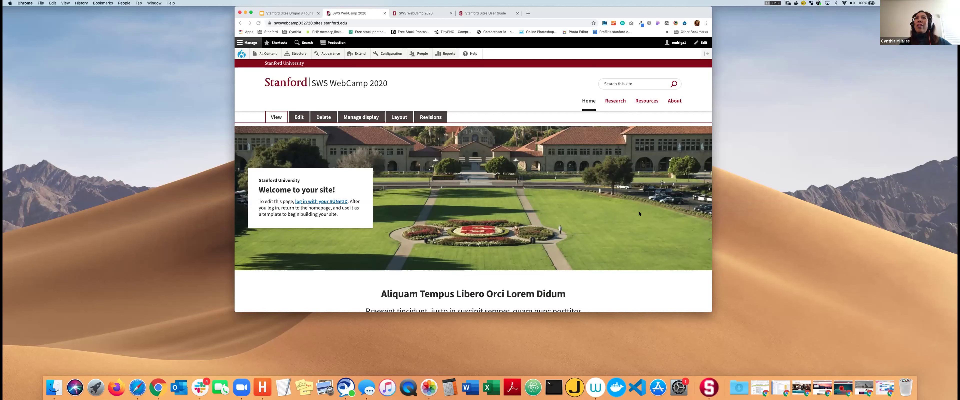
pyautogui.scroll(-1, 585, 213)
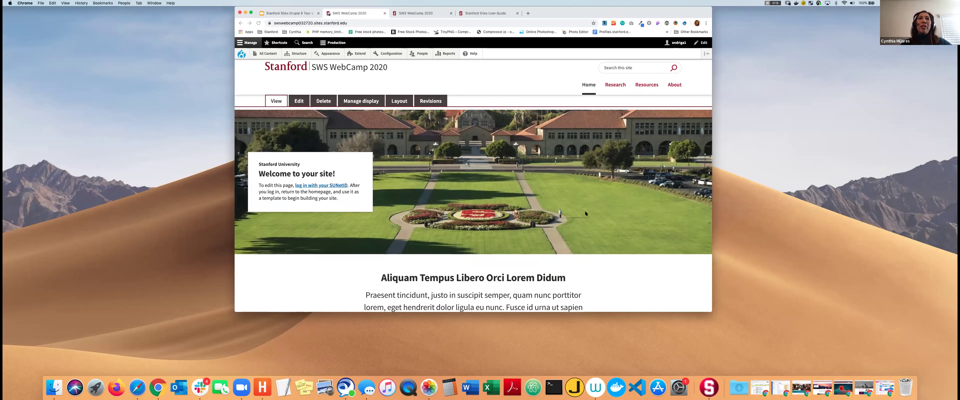
pyautogui.scroll(-1, 585, 219)
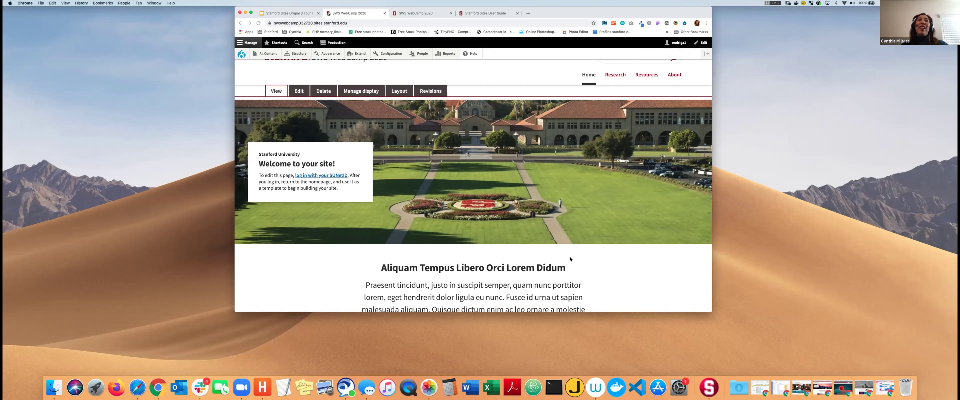
pyautogui.scroll(3, 570, 259)
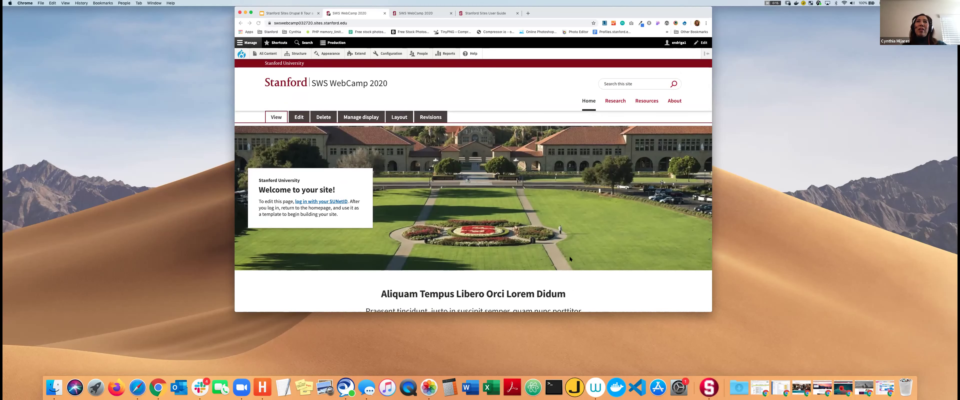
pyautogui.scroll(-2, 570, 258)
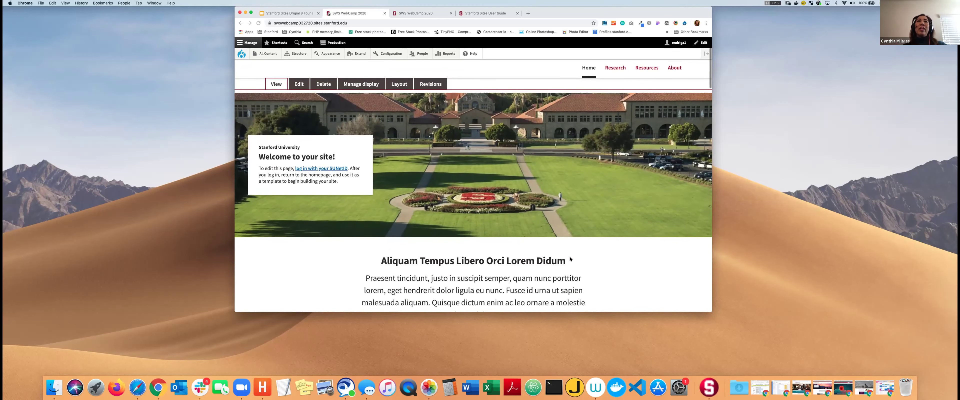
pyautogui.scroll(-2, 570, 258)
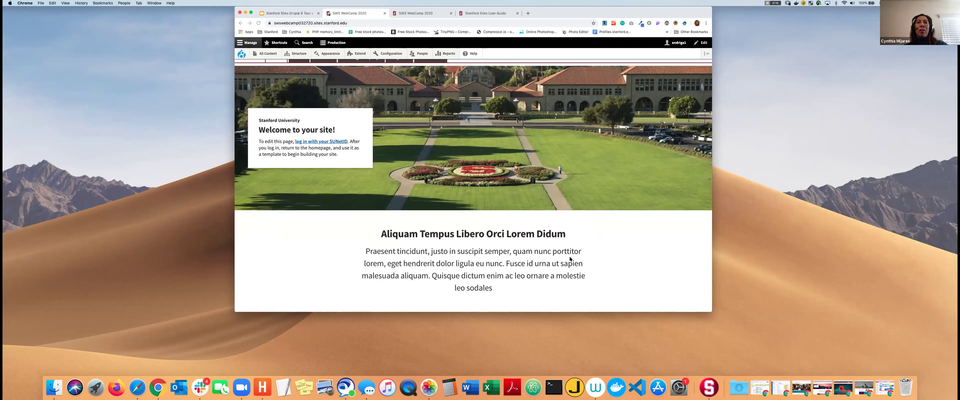
pyautogui.scroll(3, 569, 259)
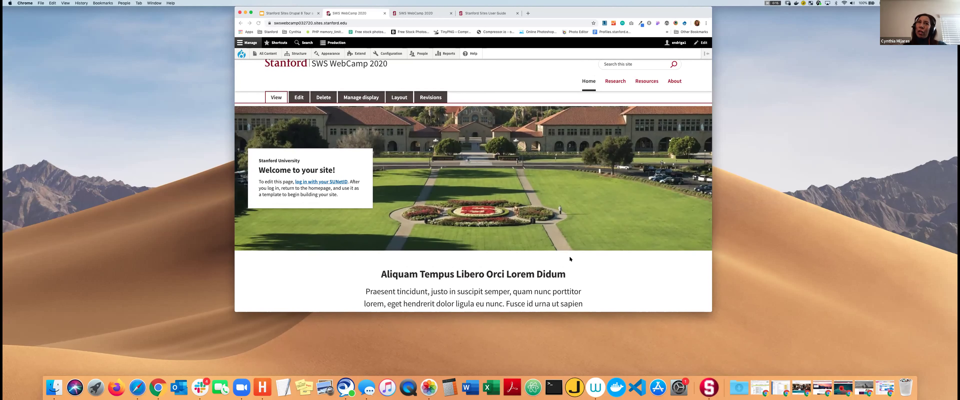
pyautogui.scroll(-1, 570, 258)
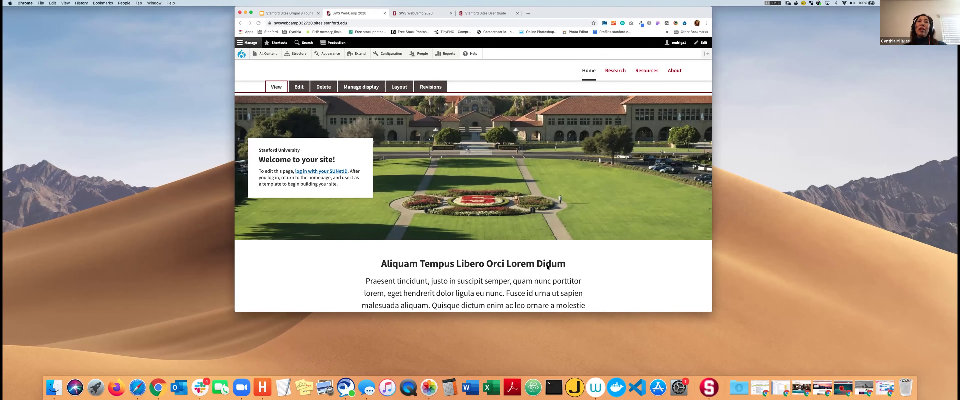
pyautogui.scroll(-5, 547, 266)
pyautogui.scroll(5, 547, 268)
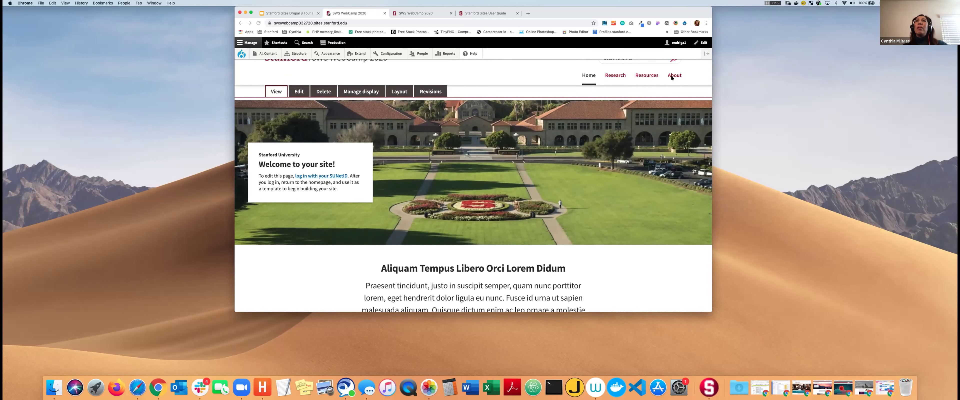
pyautogui.click(672, 77)
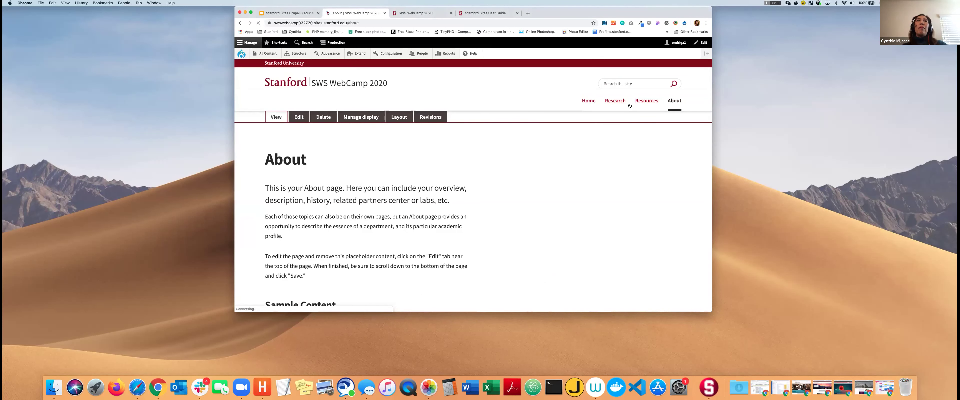
pyautogui.scroll(-1, 522, 185)
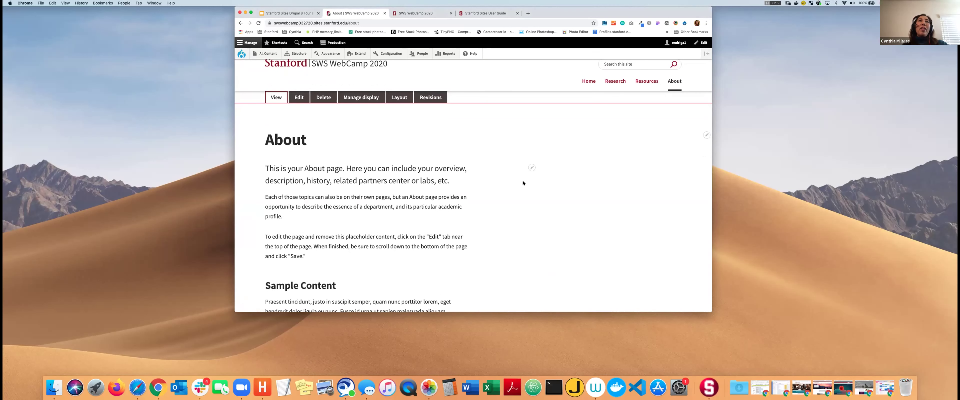
pyautogui.scroll(-1, 523, 182)
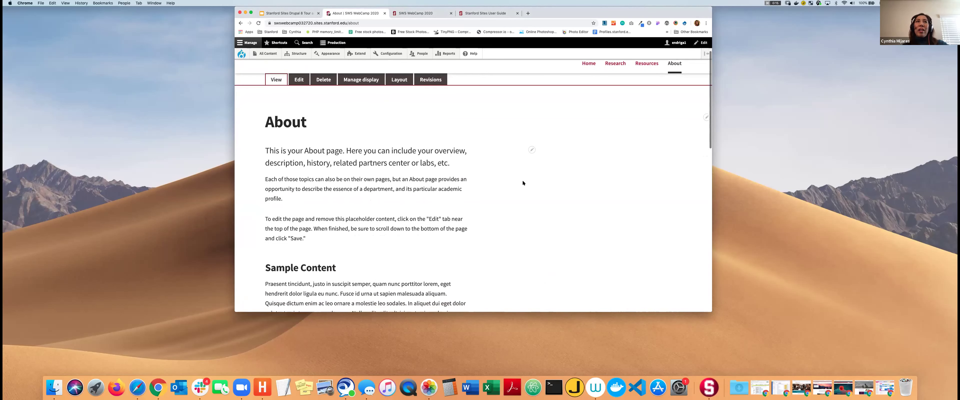
pyautogui.scroll(-1, 523, 183)
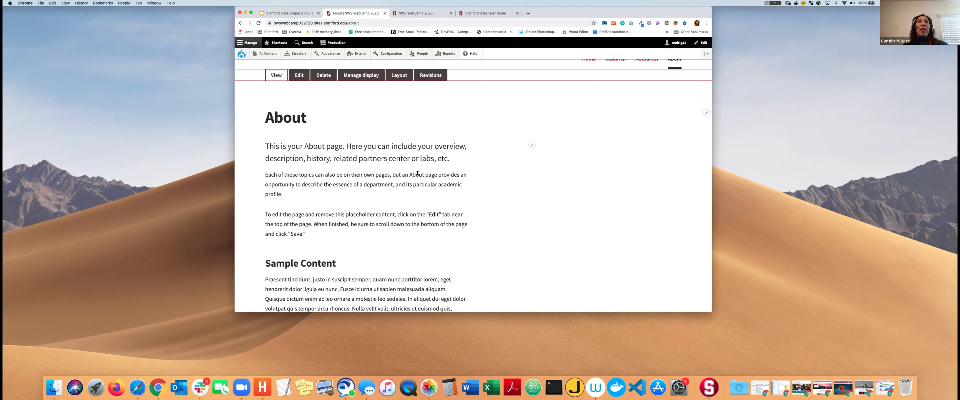
pyautogui.scroll(-5, 401, 201)
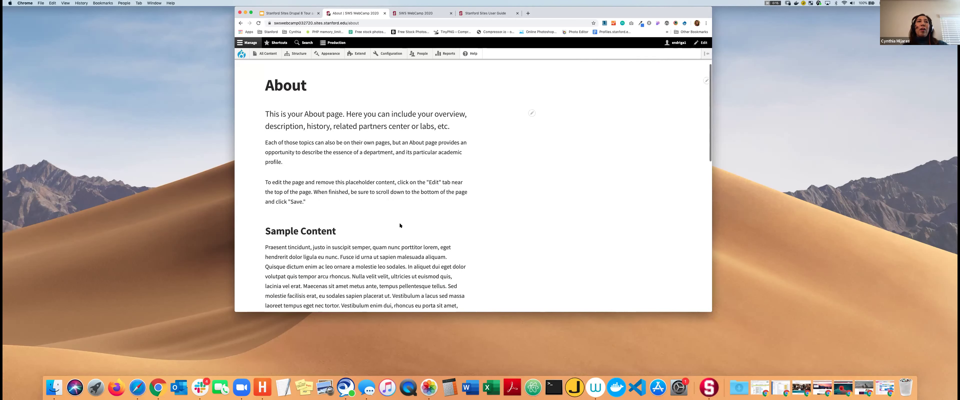
pyautogui.scroll(-2, 401, 225)
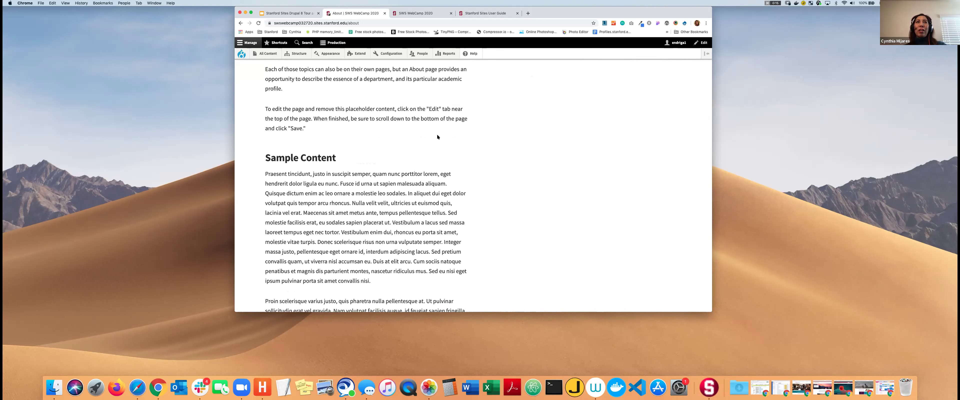
pyautogui.scroll(5, 433, 146)
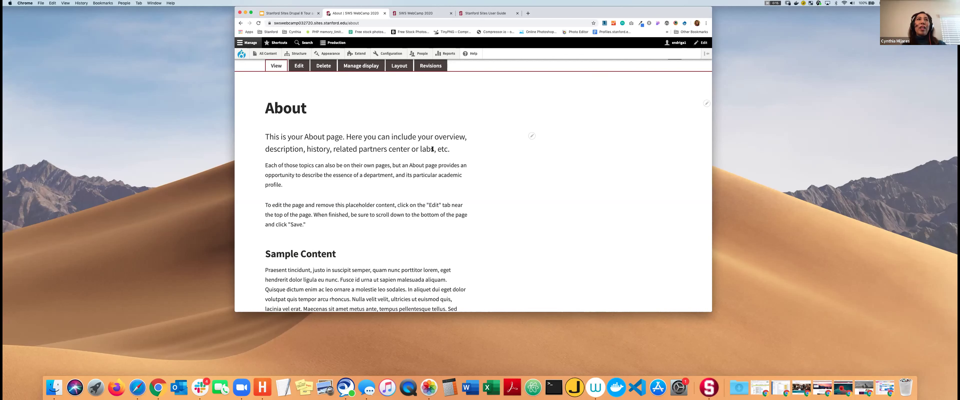
pyautogui.scroll(-1, 467, 158)
pyautogui.scroll(-3, 460, 182)
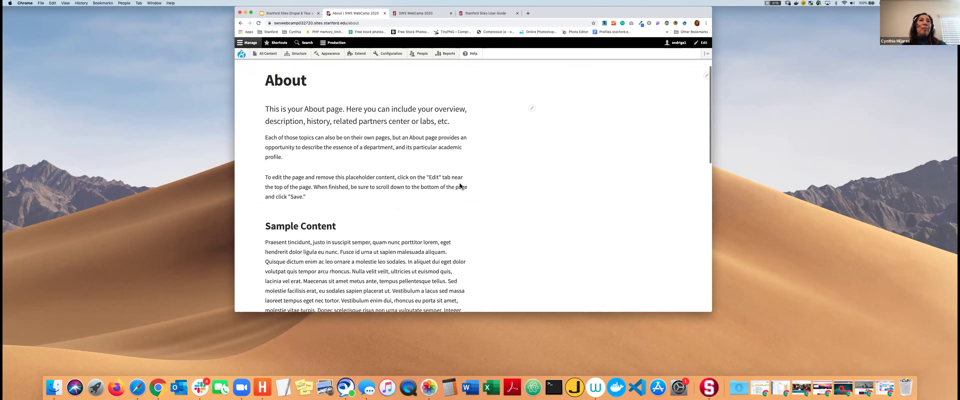
pyautogui.scroll(-12, 459, 185)
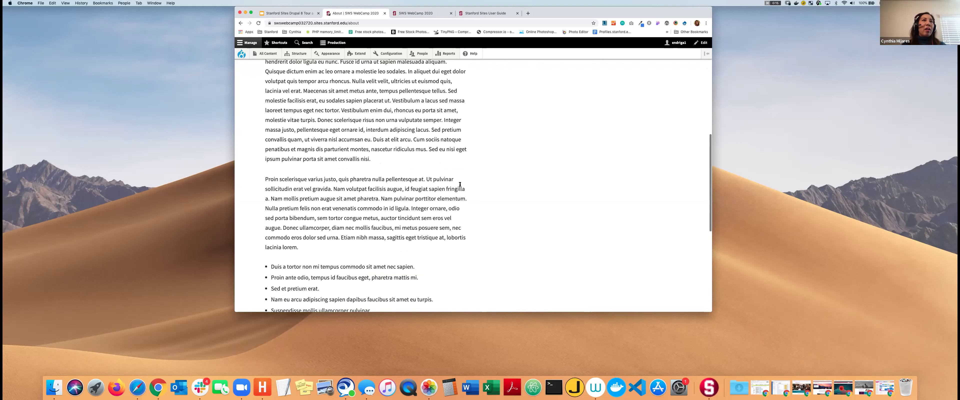
pyautogui.scroll(15, 460, 184)
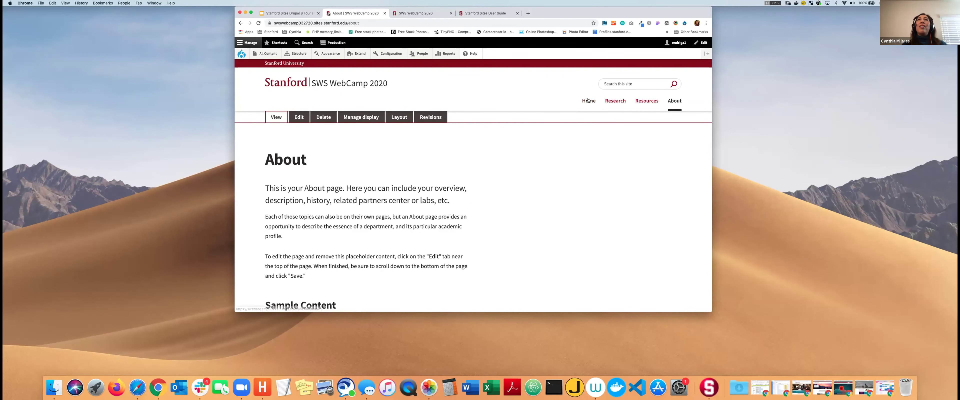
# - Open Home from the main navigation and scroll through the homepage's banner, card and text sections
pyautogui.click(588, 101)
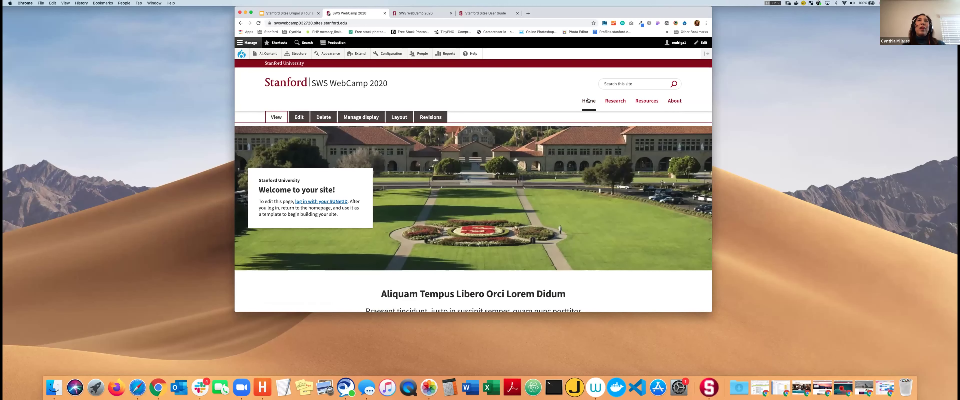
pyautogui.scroll(-8, 566, 110)
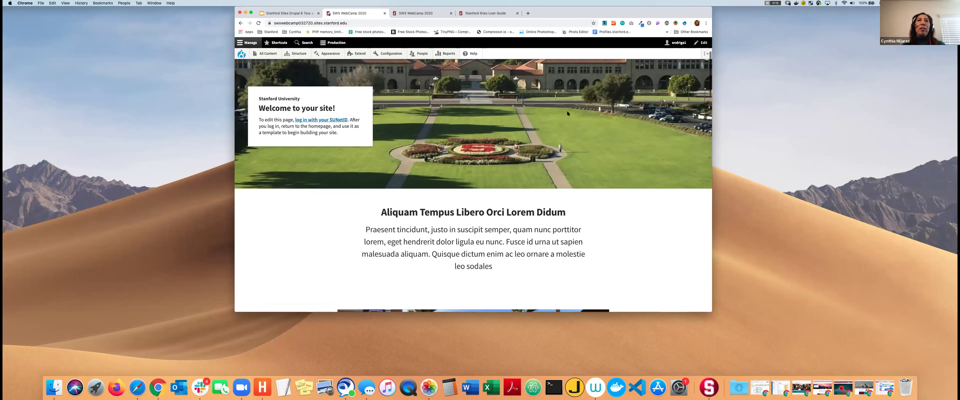
pyautogui.scroll(-9, 567, 111)
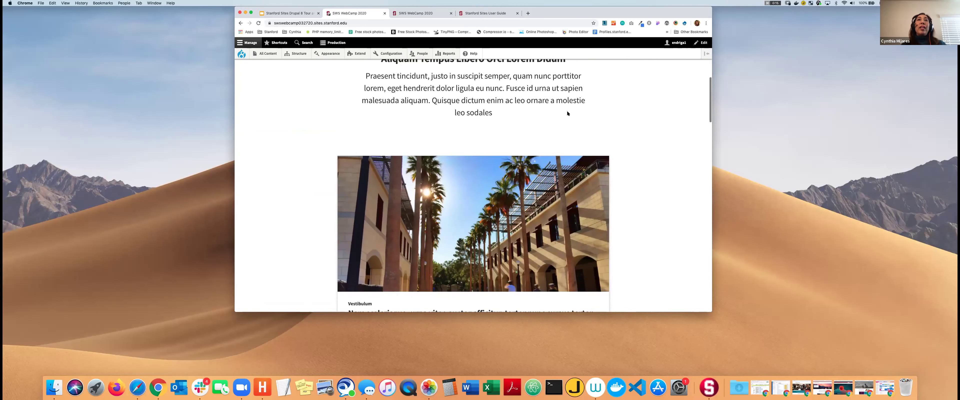
pyautogui.scroll(-3, 566, 109)
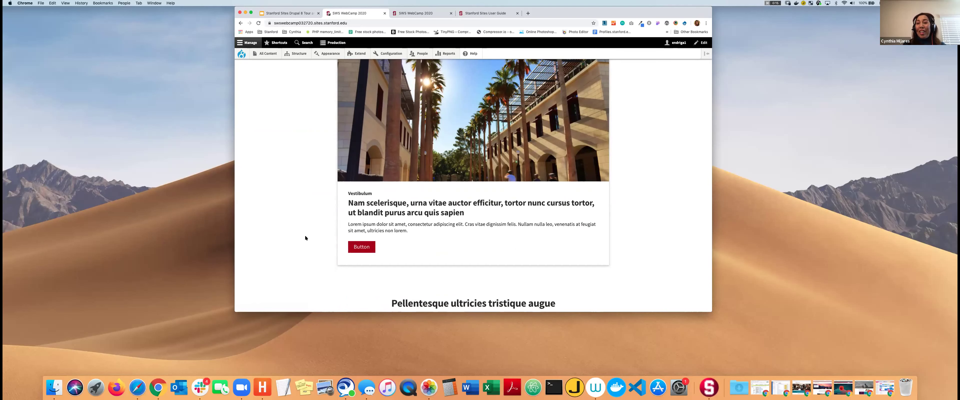
pyautogui.scroll(-1, 306, 238)
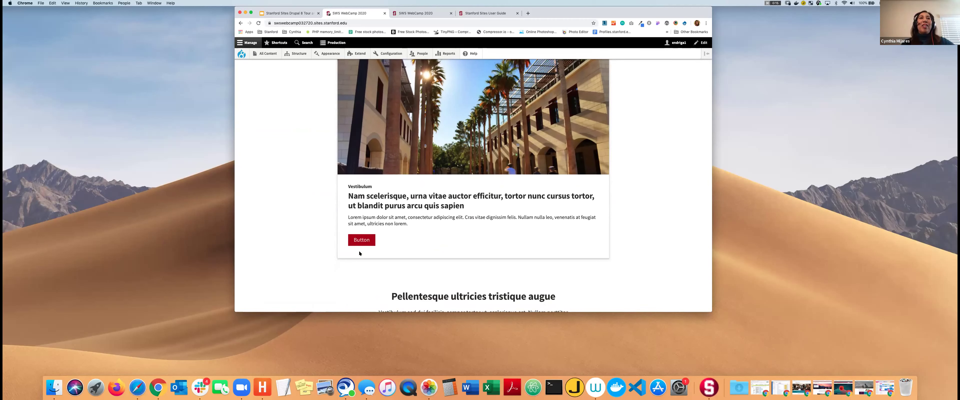
pyautogui.scroll(1, 490, 252)
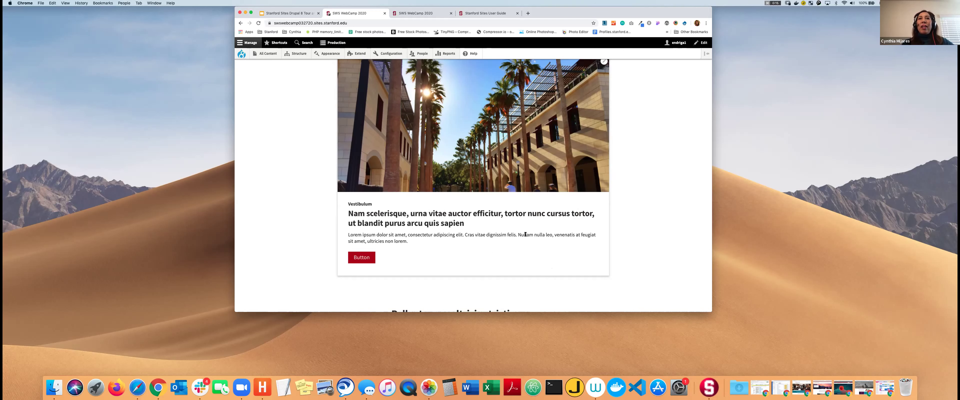
pyautogui.scroll(-5, 525, 234)
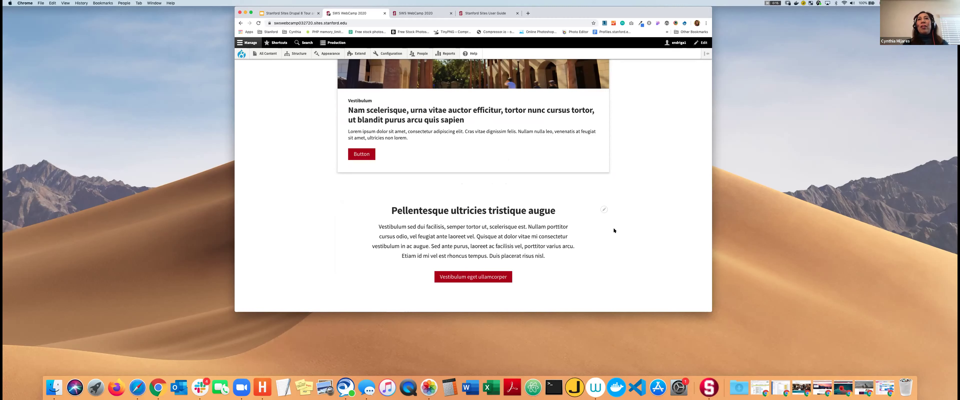
pyautogui.scroll(1, 640, 225)
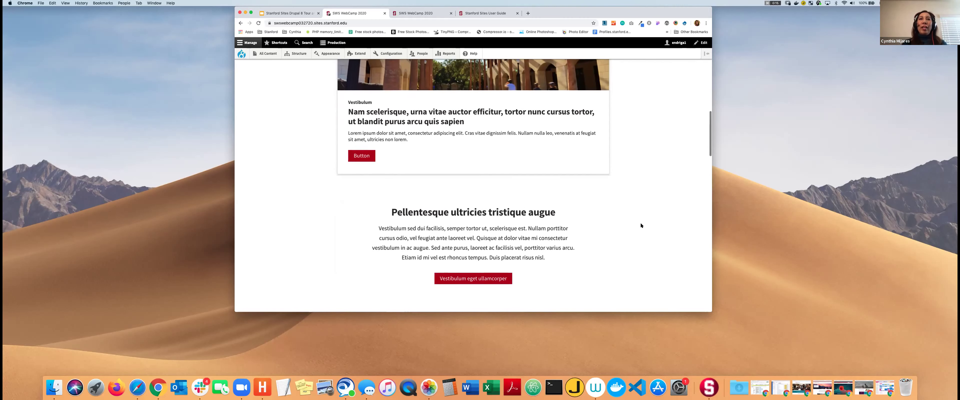
pyautogui.scroll(-5, 641, 223)
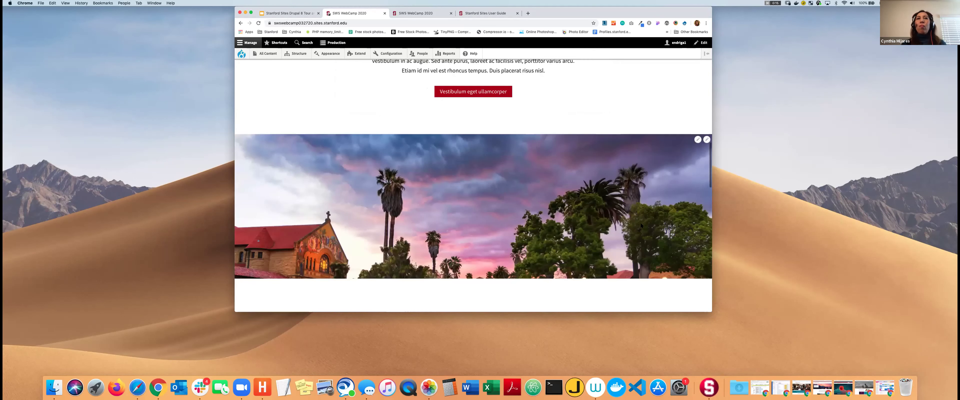
pyautogui.scroll(-2, 641, 224)
pyautogui.scroll(-1, 641, 223)
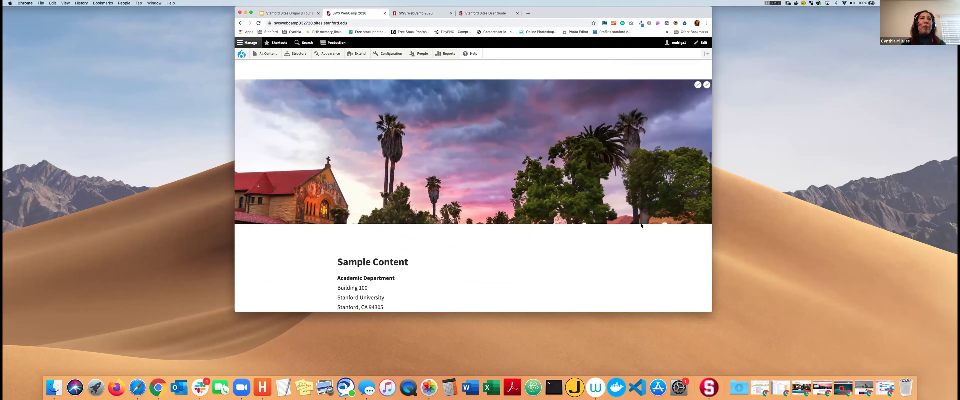
pyautogui.scroll(-1, 641, 225)
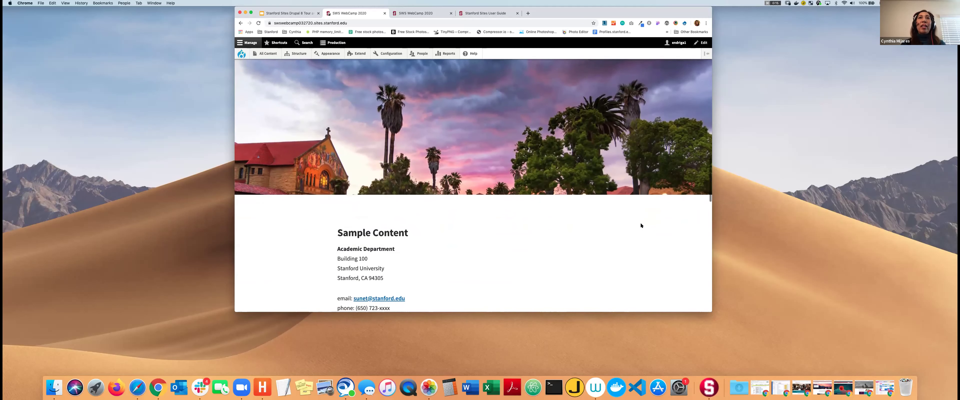
pyautogui.scroll(12, 641, 223)
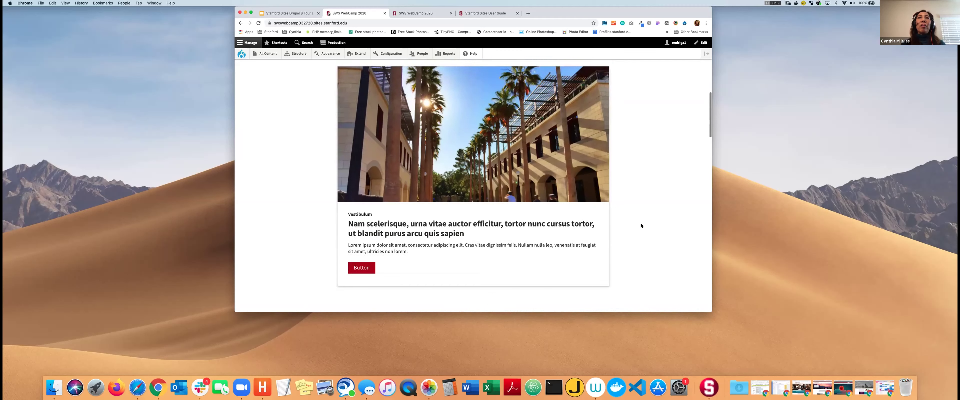
pyautogui.scroll(10, 641, 225)
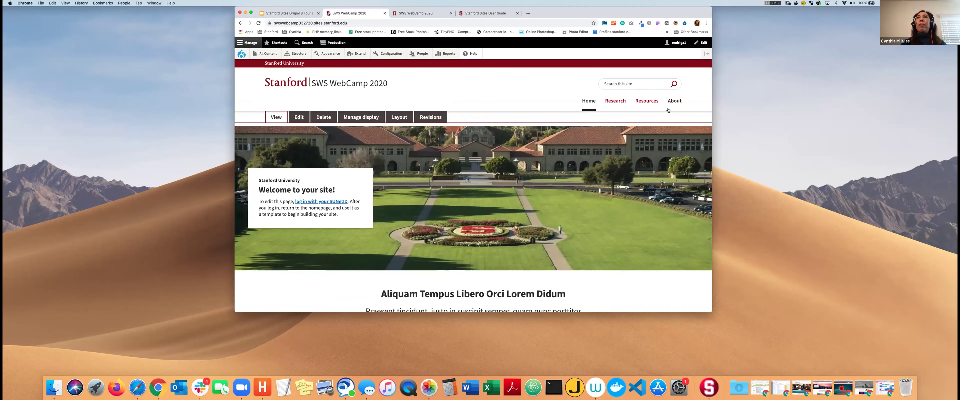
# - Return to the About page from the navigation and scroll through its content
pyautogui.click(673, 102)
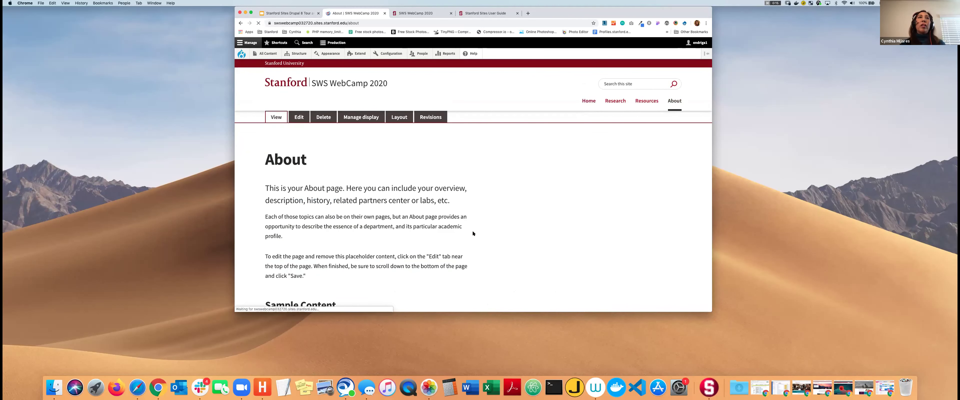
pyautogui.scroll(-10, 473, 233)
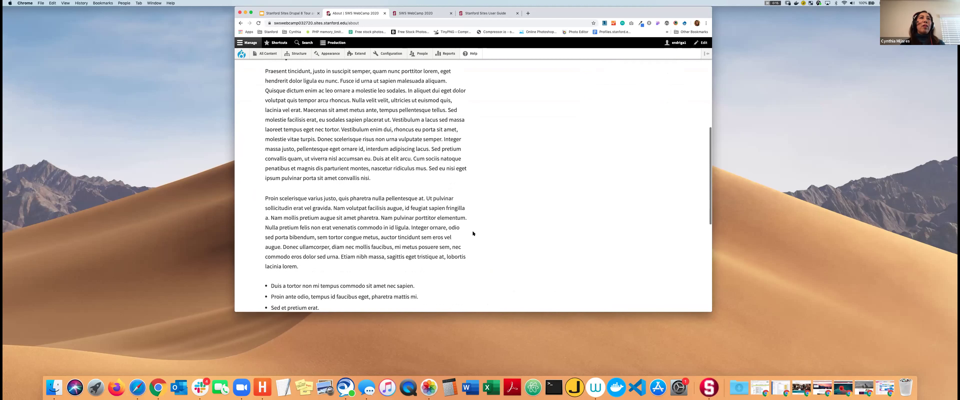
pyautogui.scroll(-3, 473, 233)
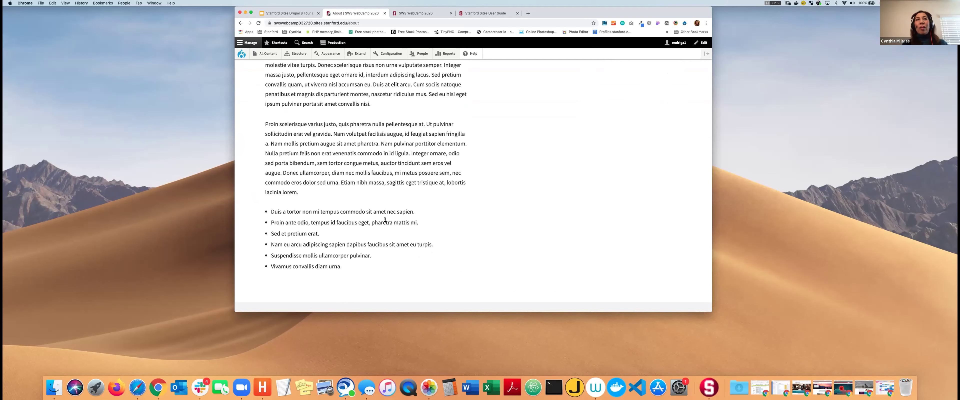
pyautogui.scroll(15, 385, 222)
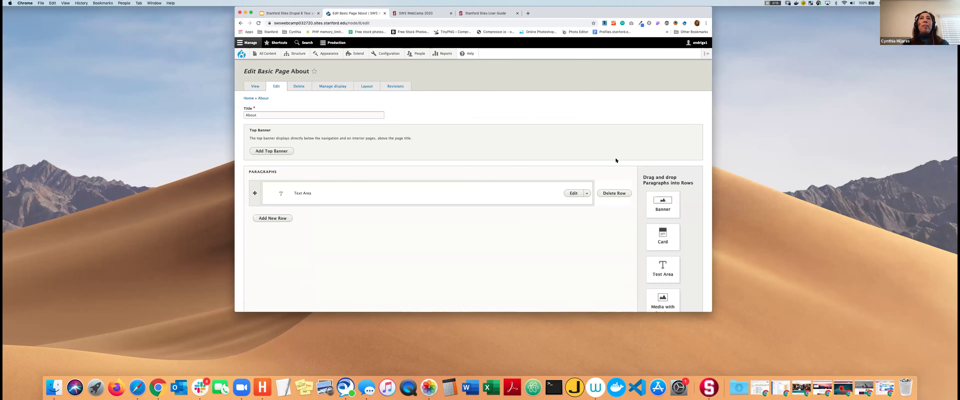
# - Open the About page's Text Area editor and review the block styles available for its text
pyautogui.click(573, 193)
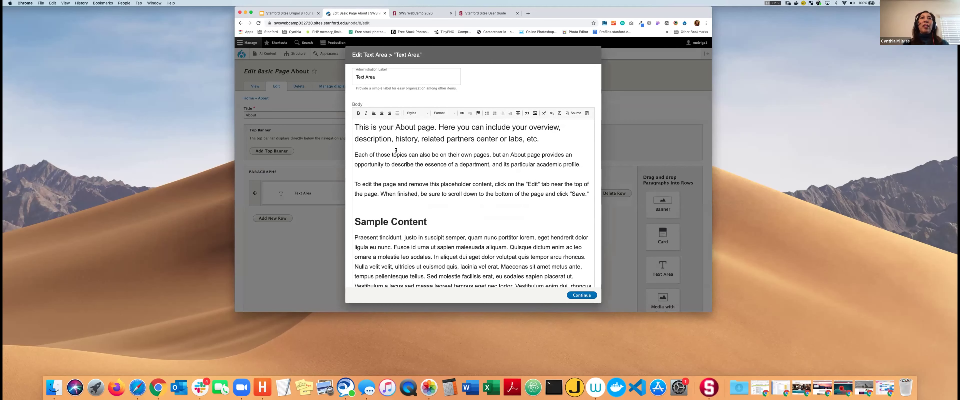
pyautogui.moveTo(353, 123); pyautogui.dragTo(352, 144)
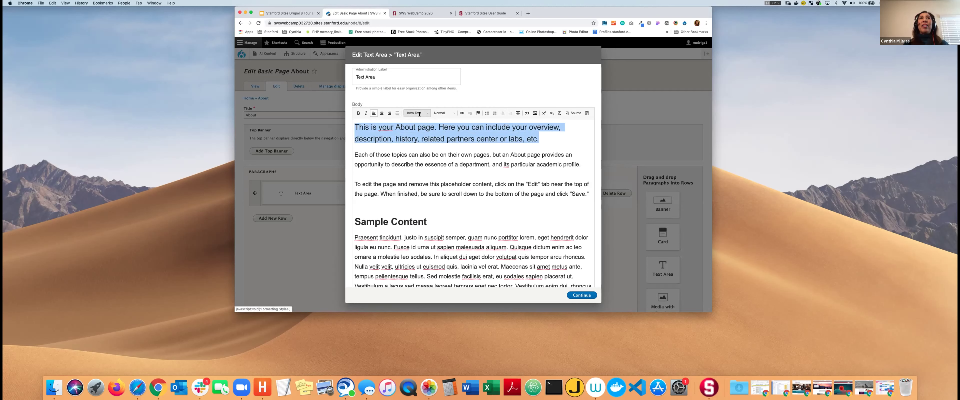
pyautogui.click(419, 154)
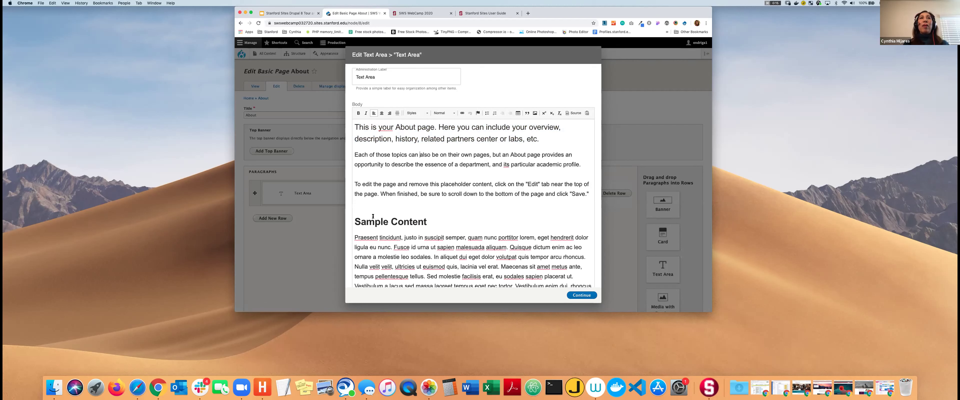
pyautogui.moveTo(375, 222); pyautogui.dragTo(409, 221)
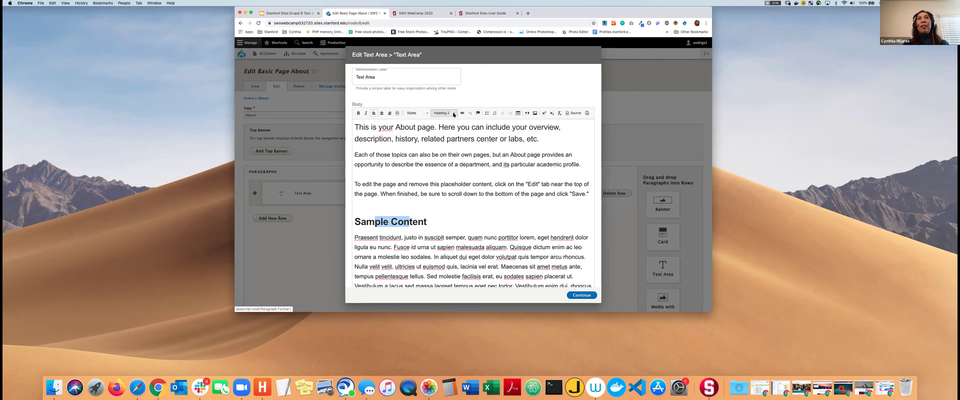
pyautogui.click(424, 114)
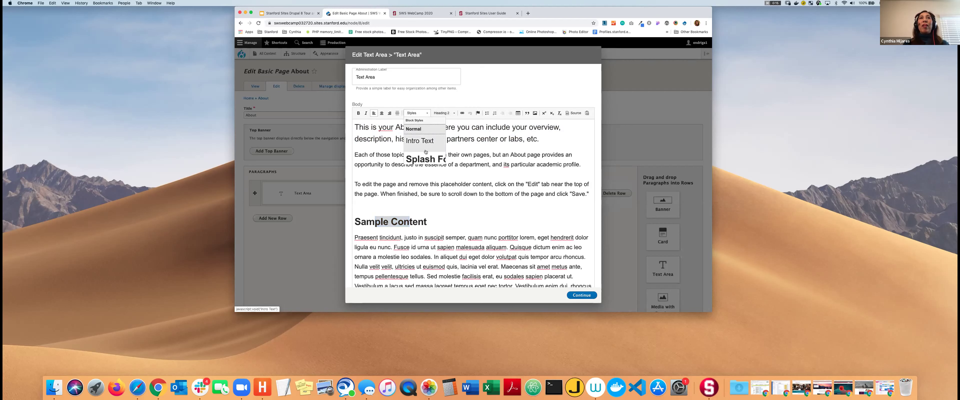
pyautogui.scroll(-5, 425, 152)
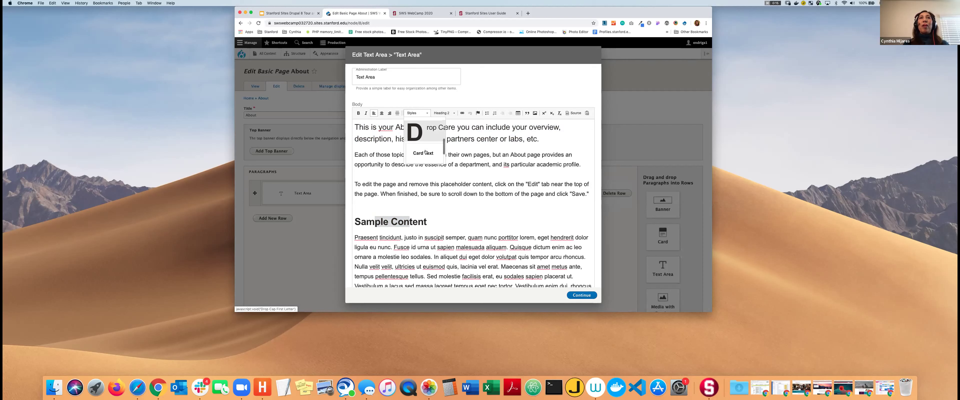
pyautogui.scroll(1, 425, 141)
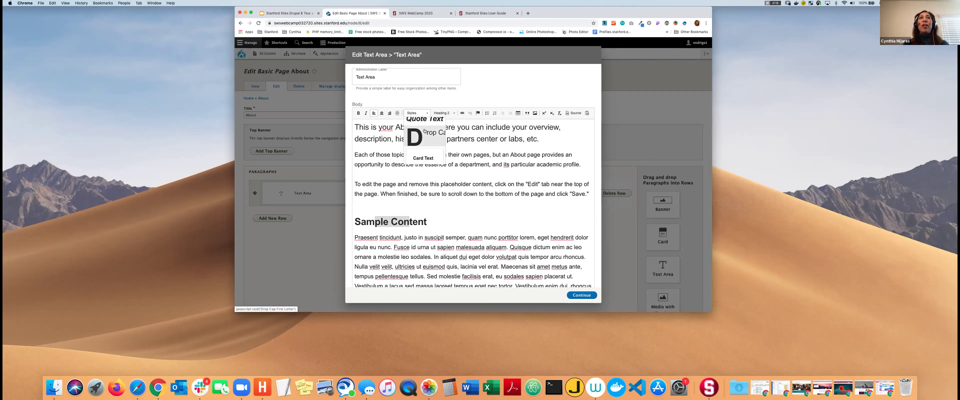
pyautogui.click(355, 236)
# - Apply the Drop Cap style to the first Sample Content paragraph
pyautogui.moveTo(355, 237); pyautogui.dragTo(354, 258)
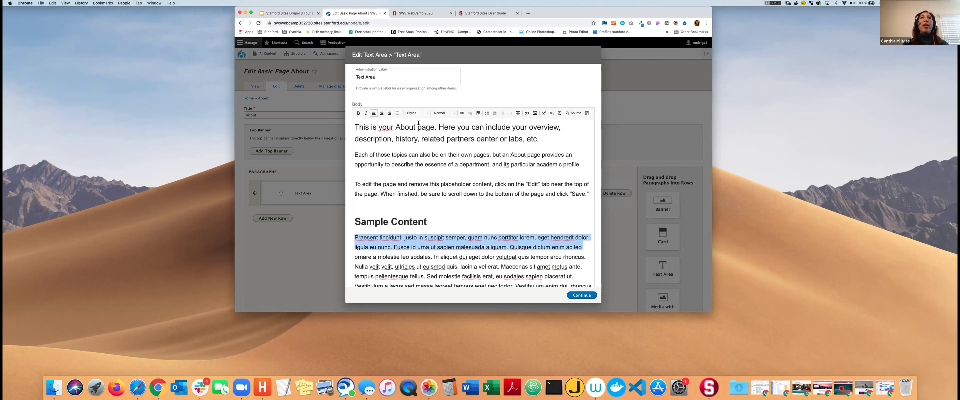
pyautogui.click(415, 112)
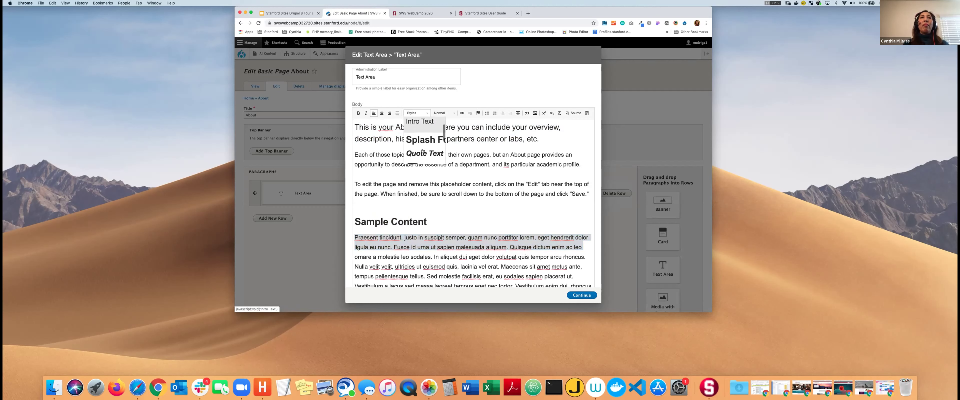
pyautogui.scroll(-2, 423, 151)
pyautogui.click(420, 157)
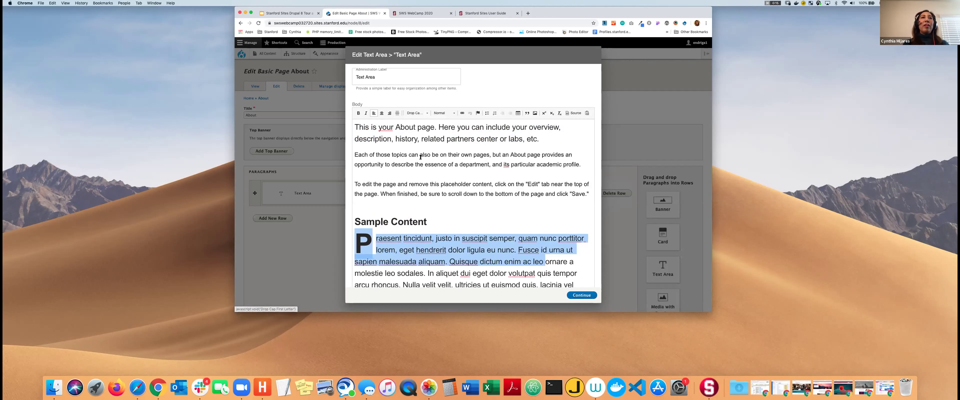
pyautogui.scroll(-3, 435, 256)
pyautogui.scroll(-2, 435, 256)
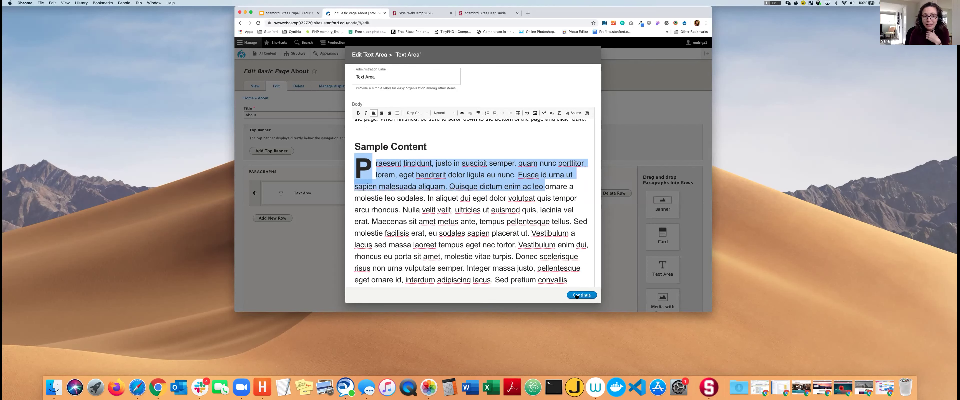
# - Keep the drop-cap Text Area change and save the About page
pyautogui.click(576, 296)
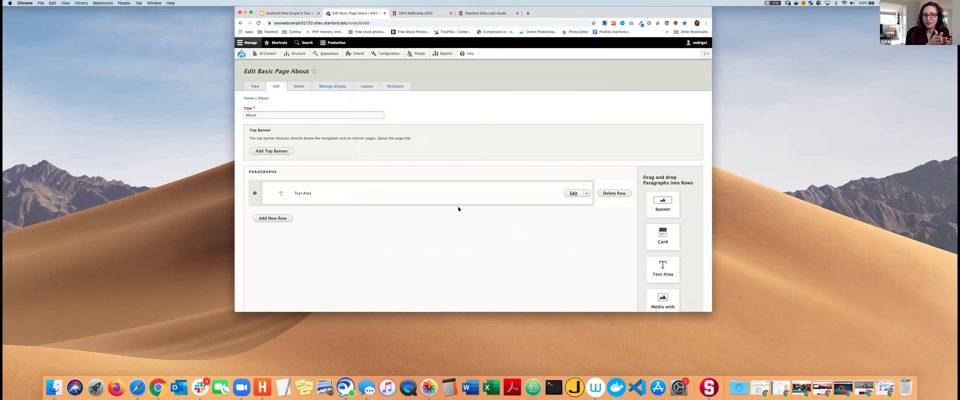
pyautogui.scroll(-5, 459, 207)
pyautogui.scroll(-2, 458, 205)
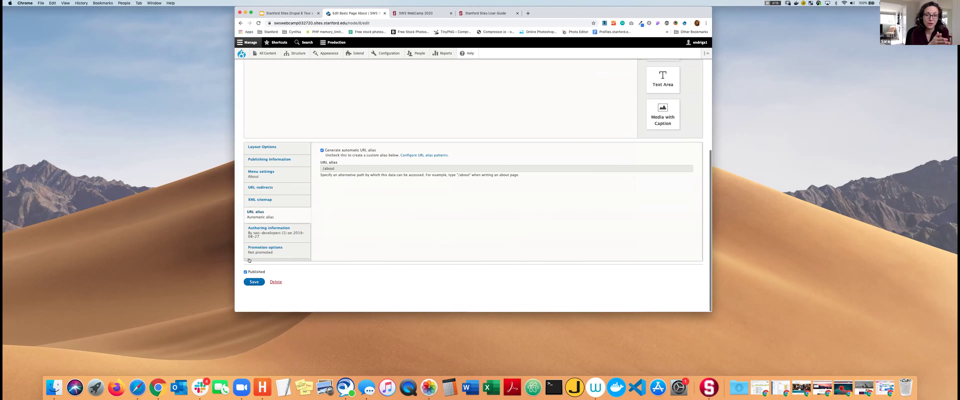
pyautogui.click(255, 282)
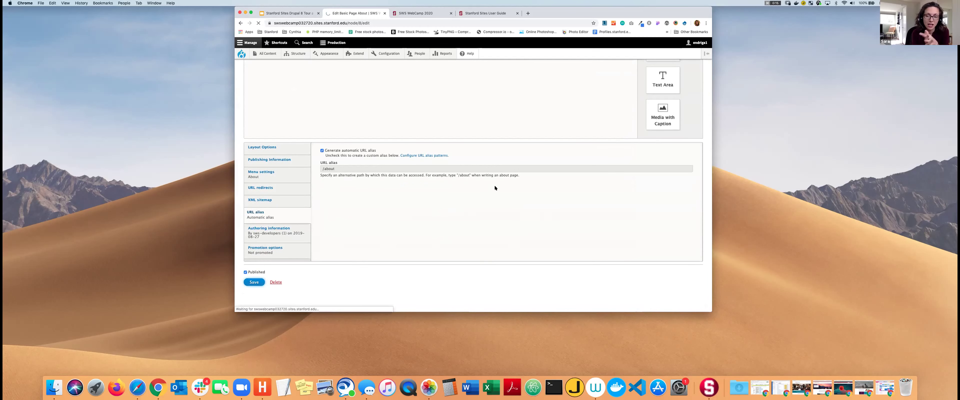
# - Scroll the saved About page to check the drop-cap P under Sample Content
pyautogui.scroll(-3, 495, 187)
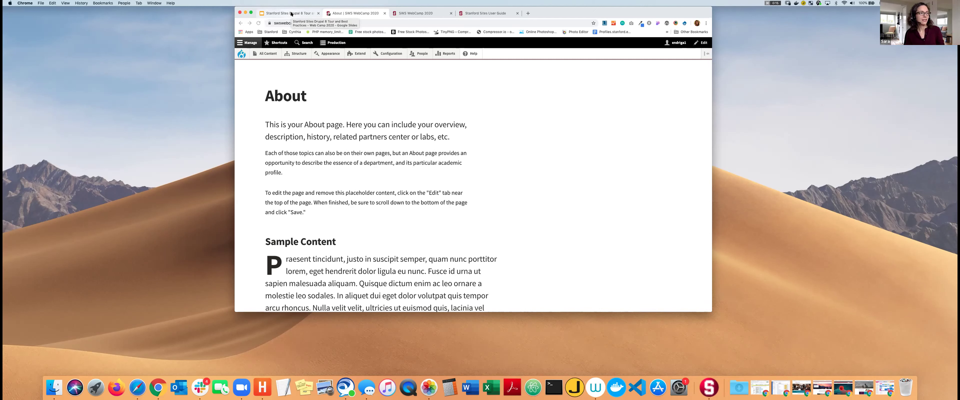
# - Present the Titles & headings slides full screen, through the weak vs strong headings comparison, then return to the editor
pyautogui.click(291, 14)
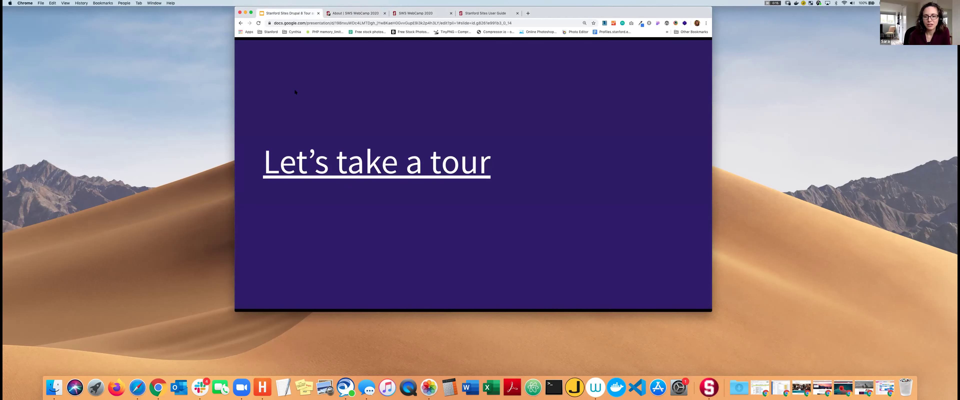
pyautogui.press('Right')
pyautogui.press('Right')
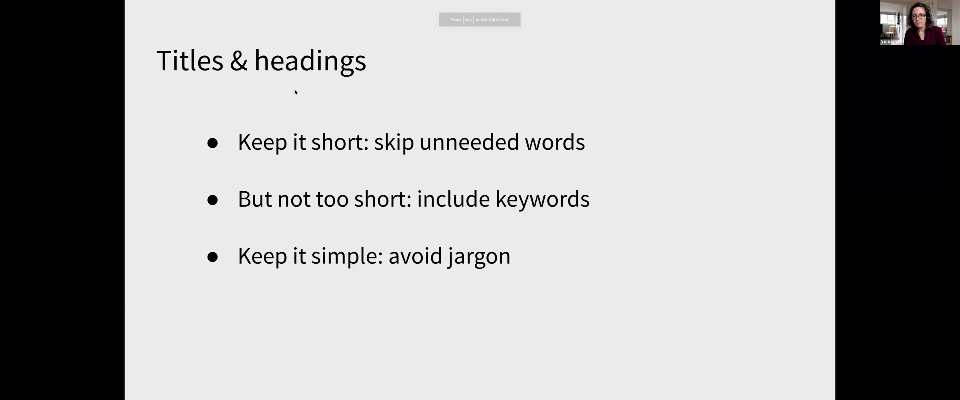
pyautogui.press('Right')
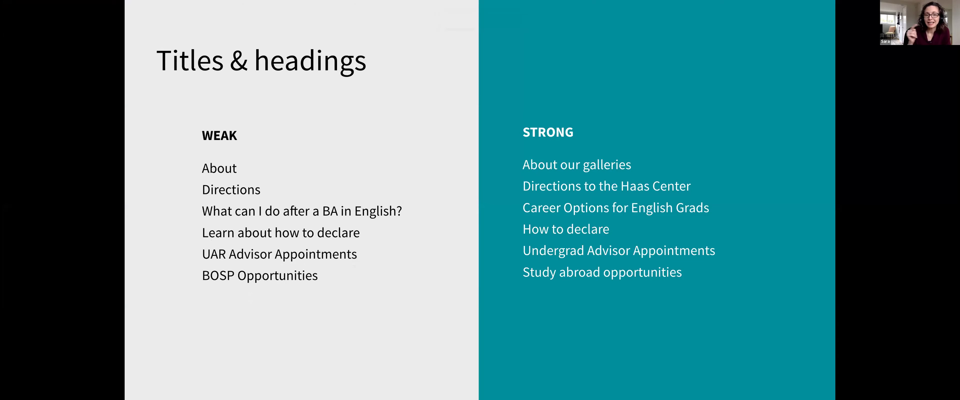
pyautogui.press('Escape')
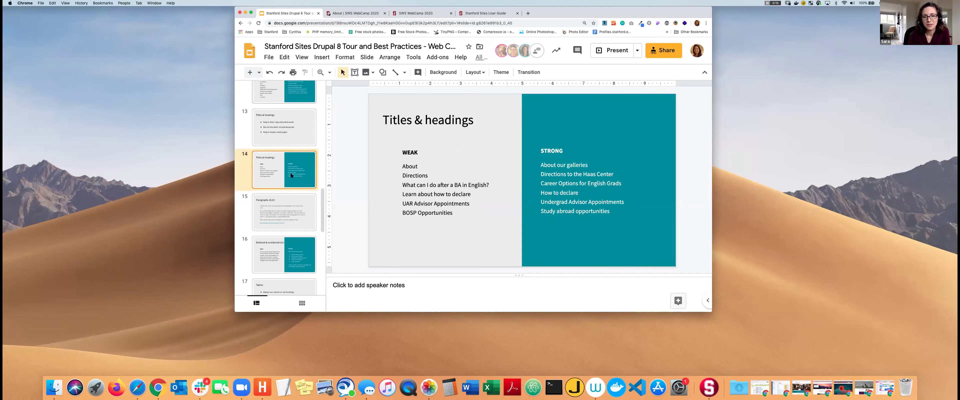
pyautogui.scroll(-5, 292, 175)
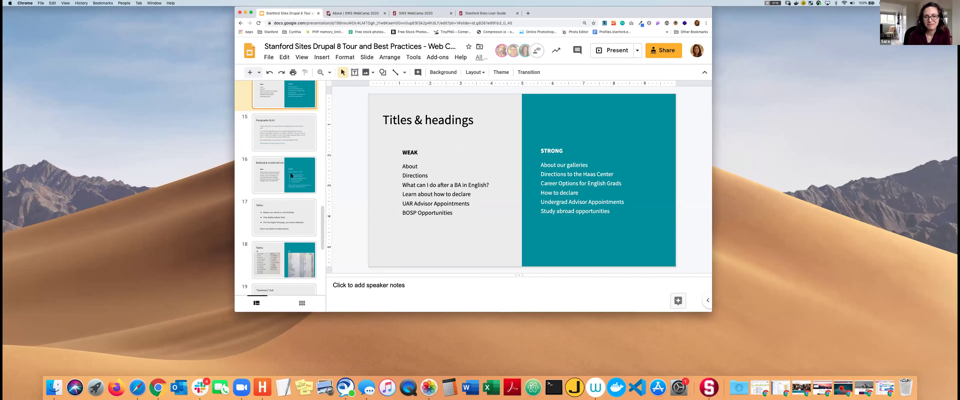
pyautogui.scroll(-5, 291, 175)
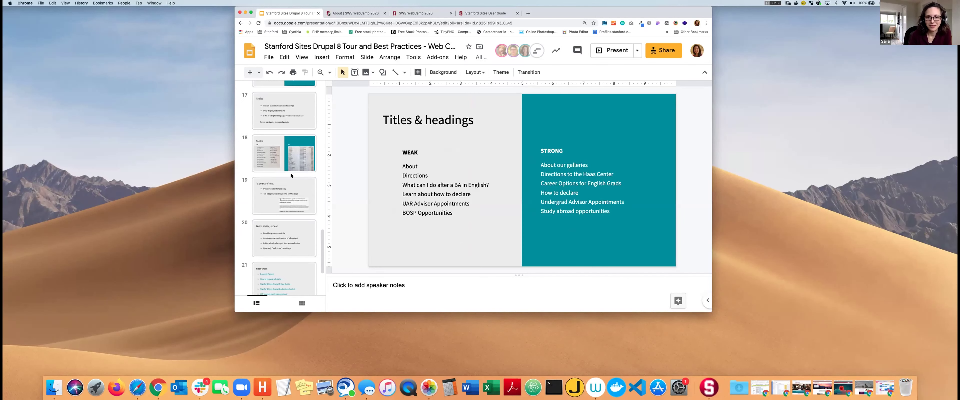
pyautogui.scroll(-2, 291, 175)
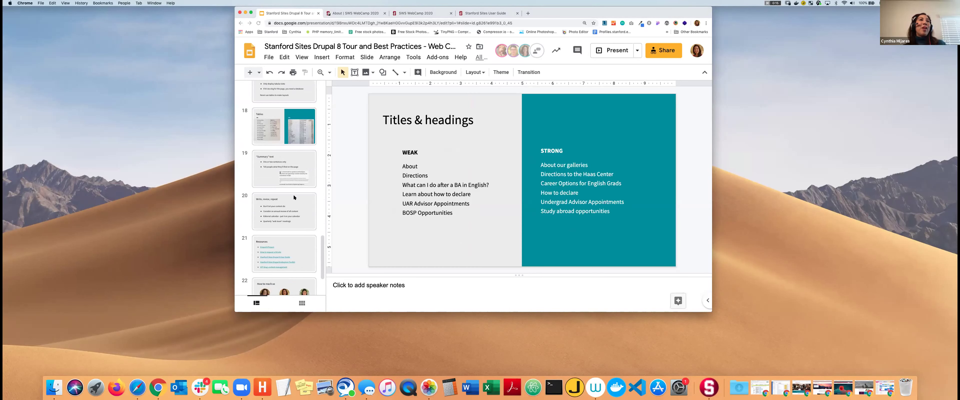
pyautogui.scroll(-1, 293, 193)
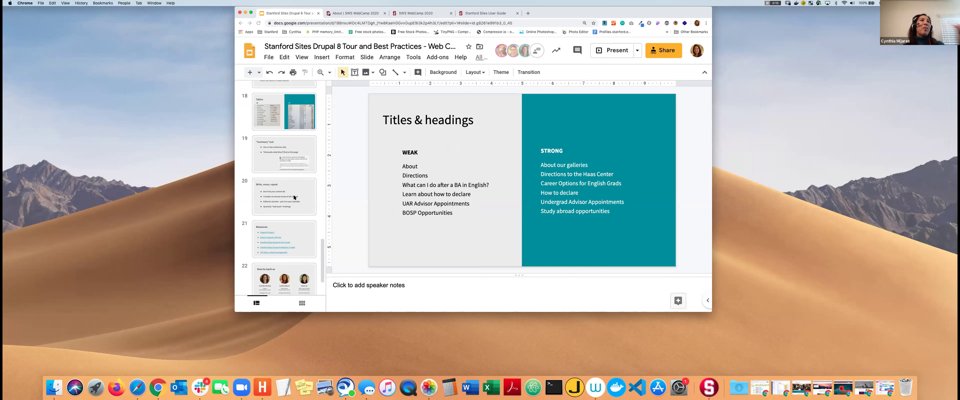
pyautogui.scroll(-1, 294, 197)
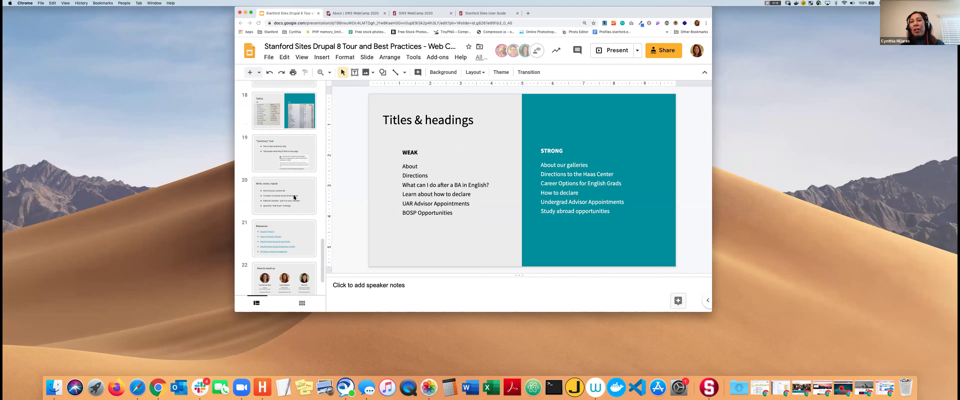
pyautogui.scroll(3, 293, 196)
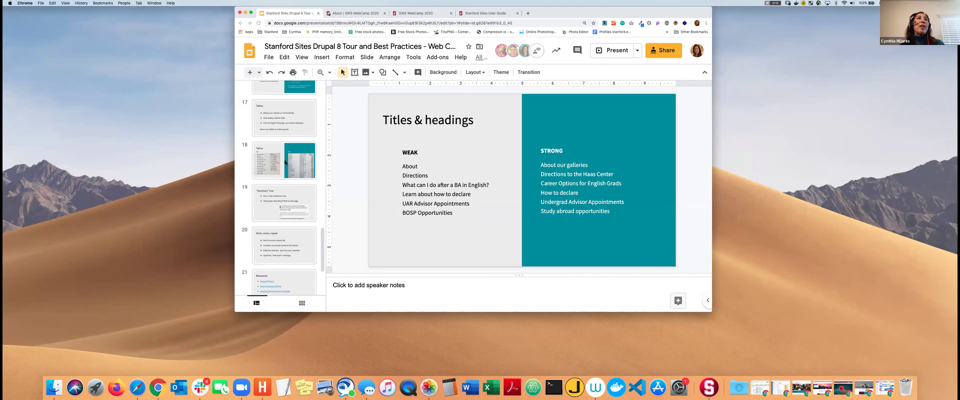
# - Show slide 18, Tables, which contrasts a plain place-name list with a columned table
pyautogui.click(285, 163)
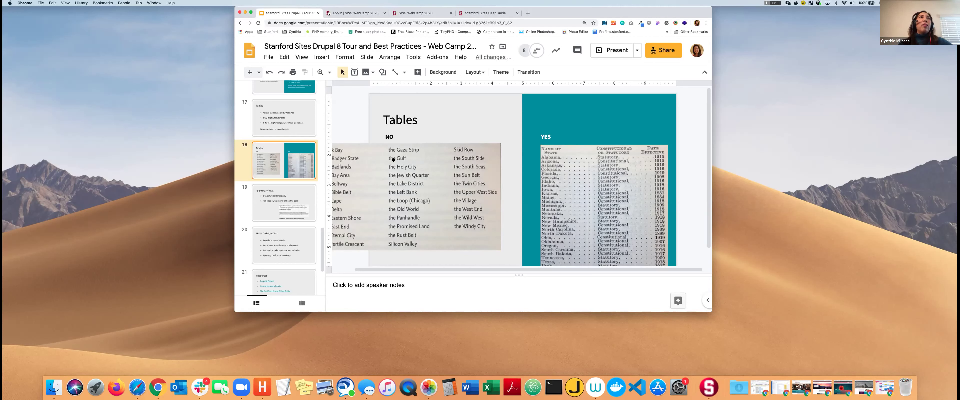
# - Present the deck full screen starting from slide 20, Write, revise, repeat
pyautogui.click(291, 236)
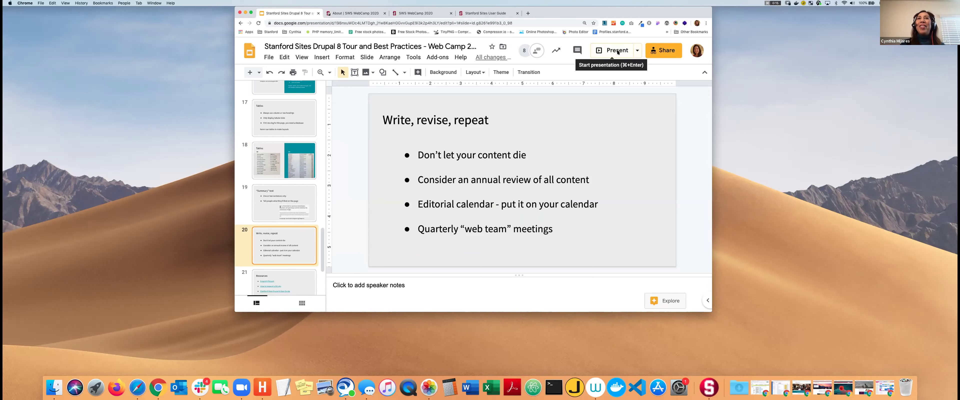
pyautogui.click(617, 51)
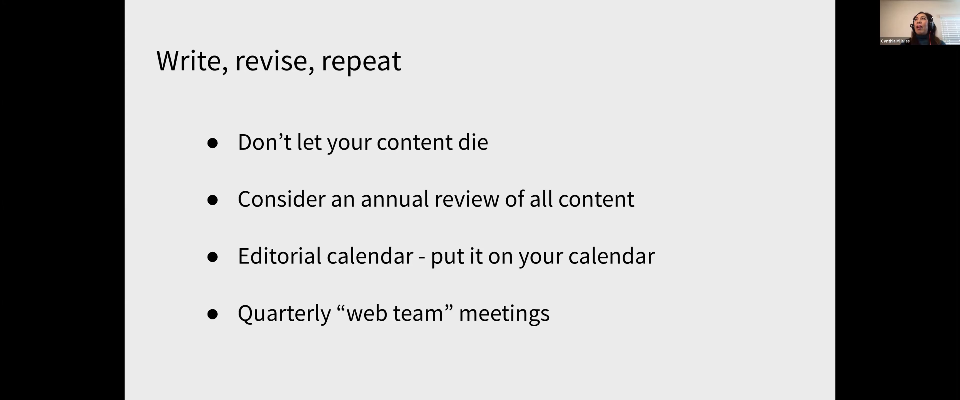
# - Advance the slideshow past the Resources slide to the How to reach us contacts slide
pyautogui.press('Right')
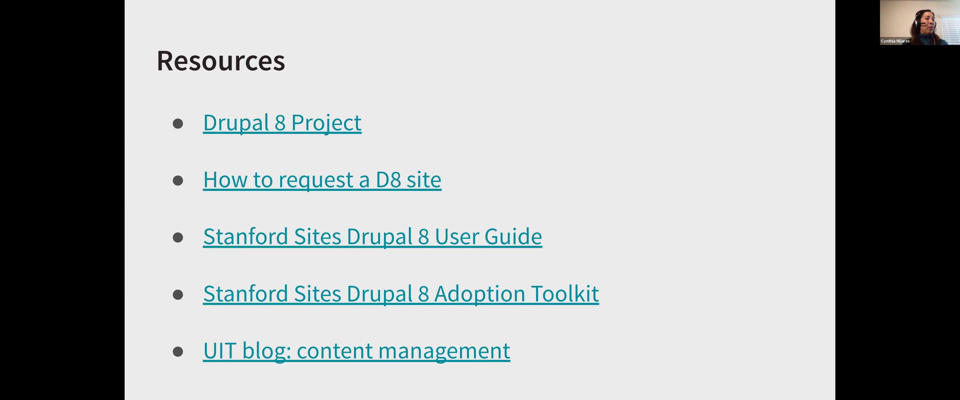
pyautogui.press('Right')
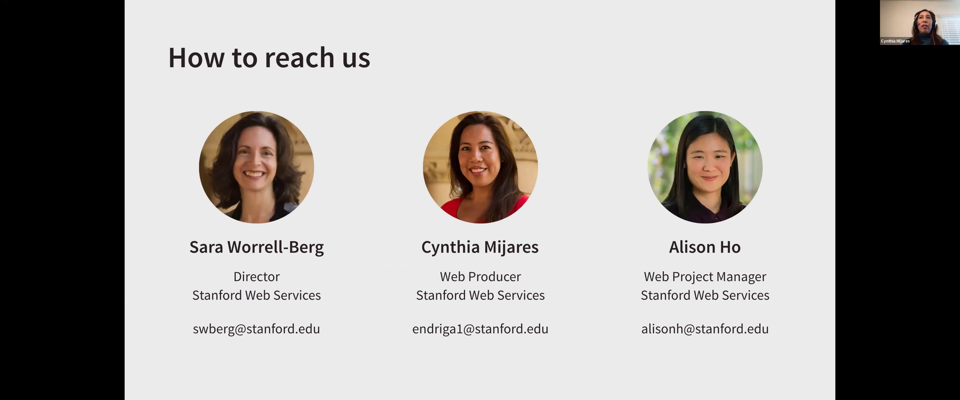
# - Advance to the final Thank you! slide, ending the deck
pyautogui.press('Right')
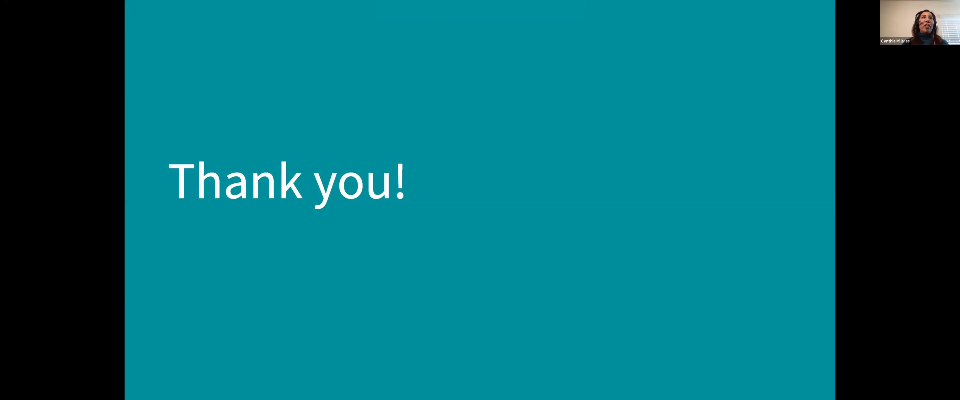